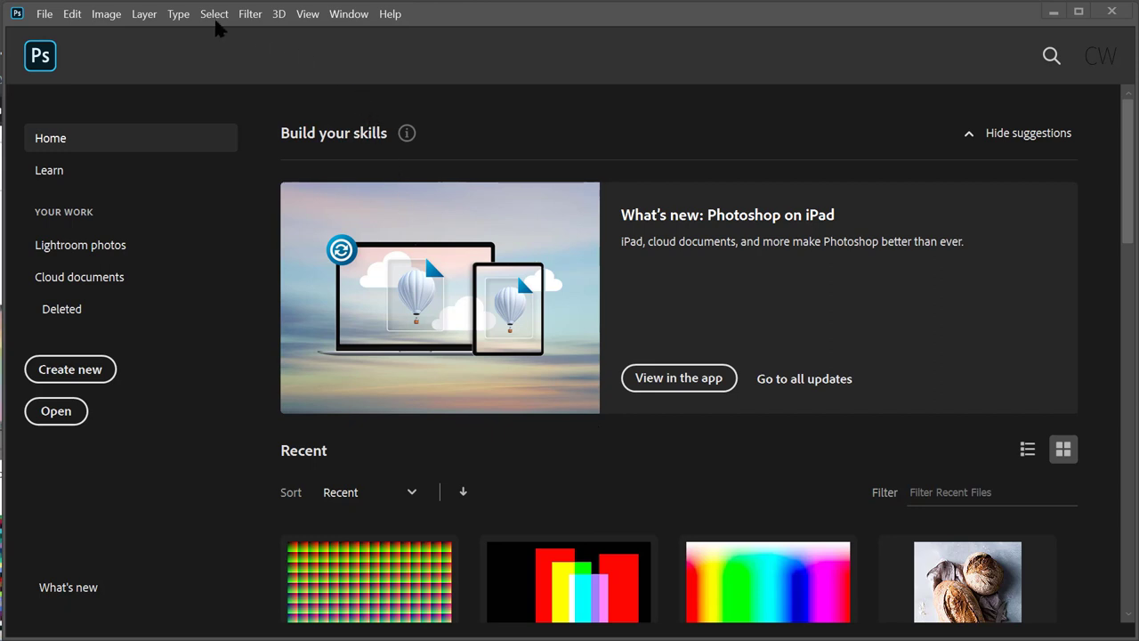
Step: Open the Color Settings and load the North America General Purpose 2 preset
{"action": "left_click", "coordinate": [72, 14]}
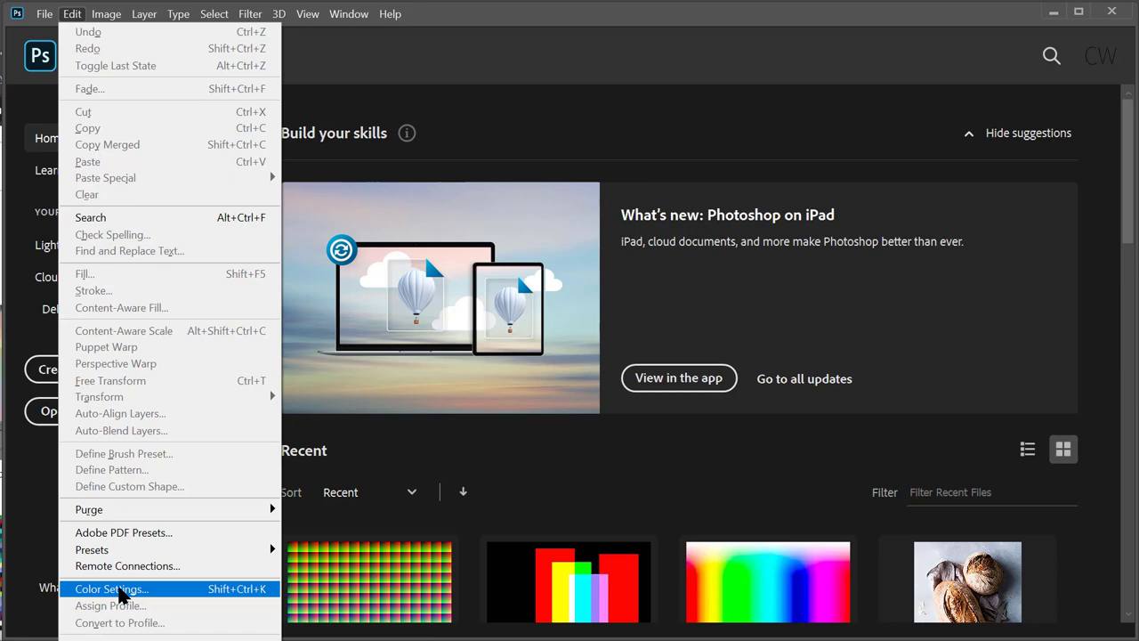
{"action": "left_click", "coordinate": [119, 591]}
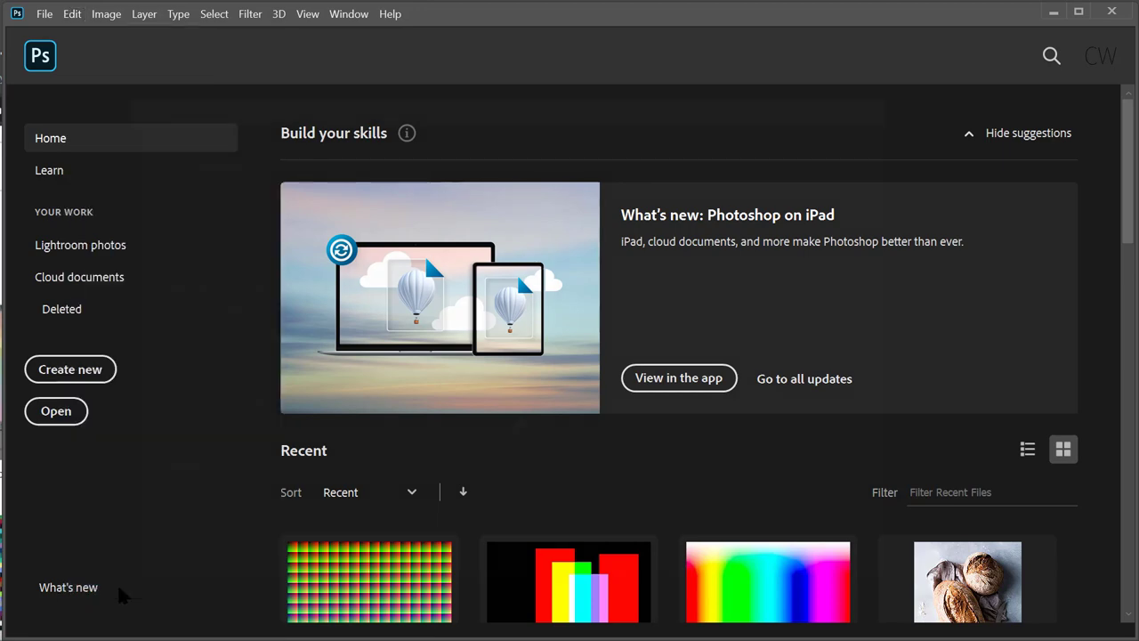
{"action": "left_click_drag", "start_coordinate": [300, 105], "coordinate": [272, 102]}
{"action": "left_click", "coordinate": [275, 130]}
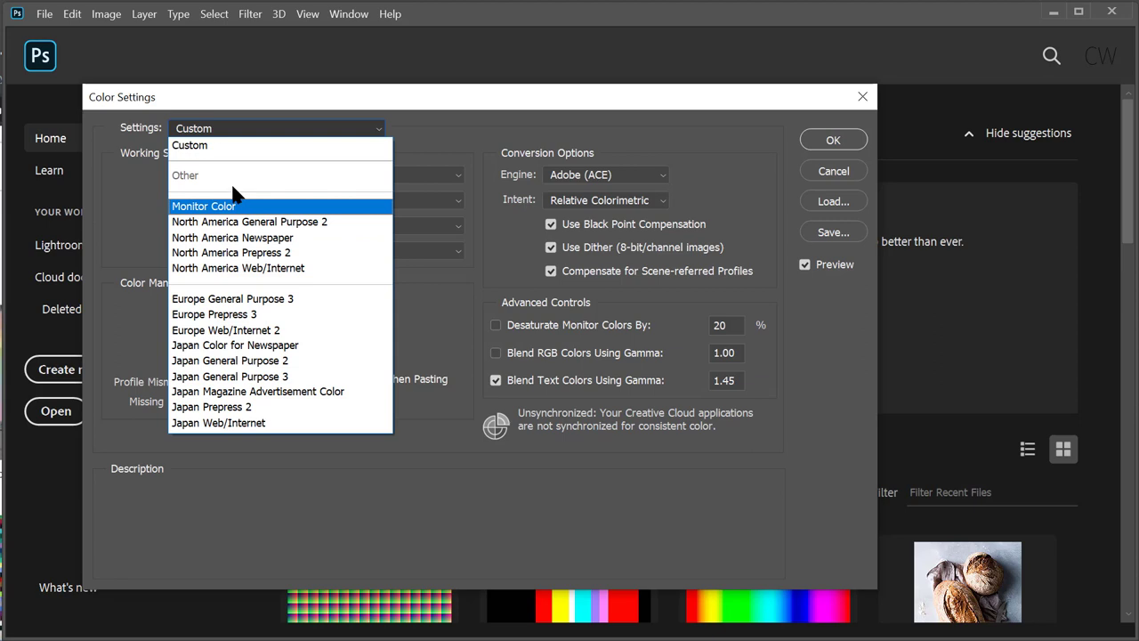
{"action": "left_click", "coordinate": [299, 223]}
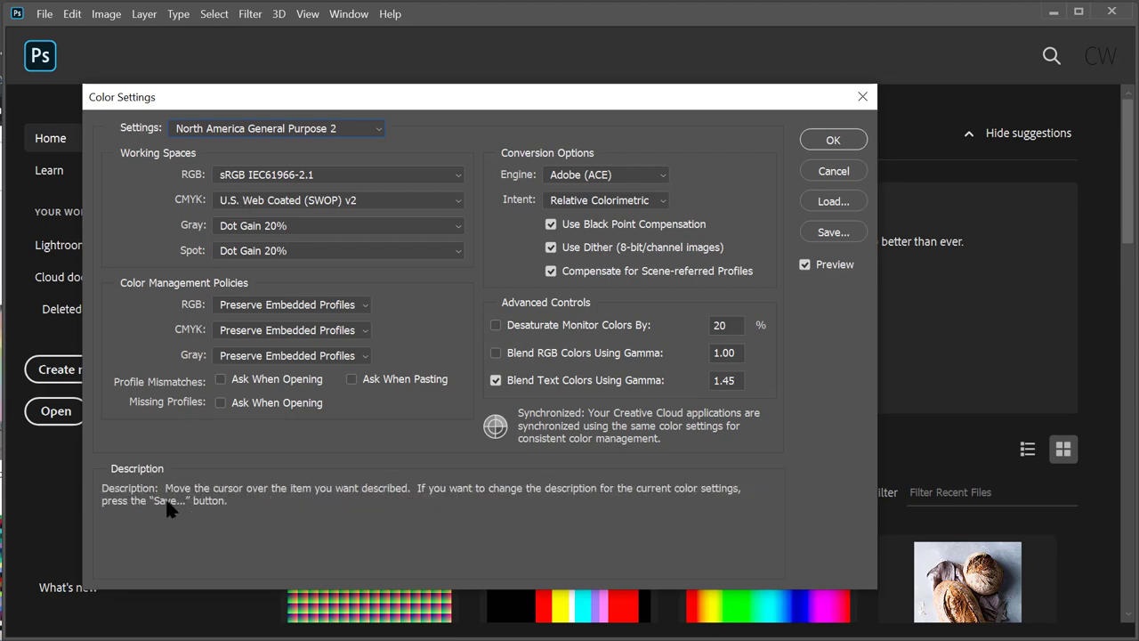
Step: Set the RGB working space to ProPhoto RGB in the Color Settings
{"action": "left_click", "coordinate": [291, 177]}
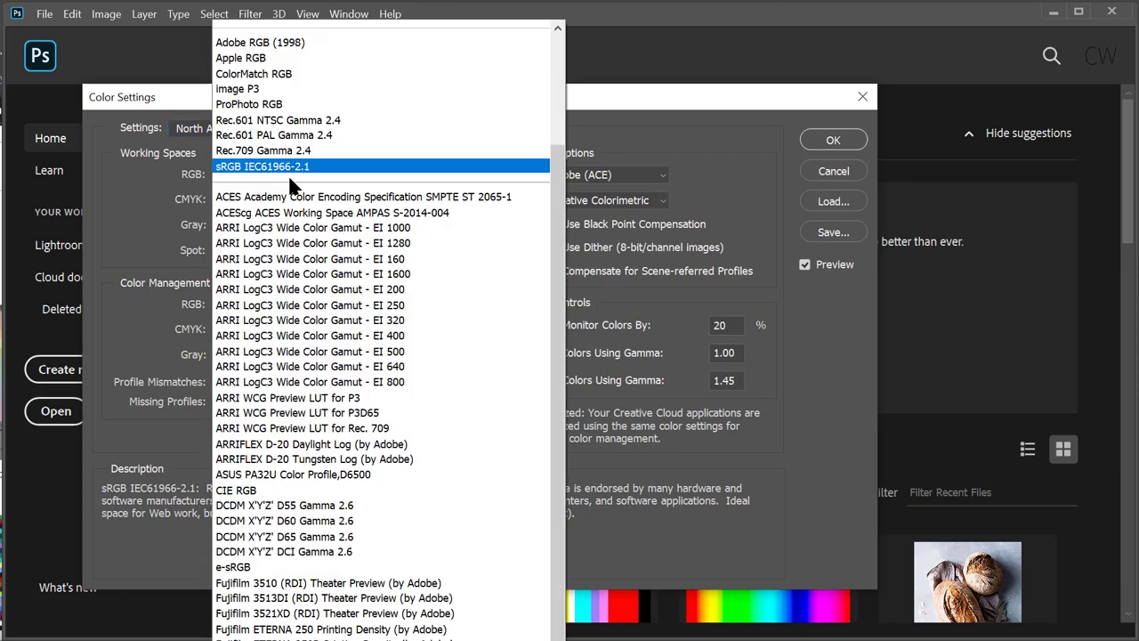
{"action": "left_click", "coordinate": [290, 108]}
{"action": "mouse_move", "coordinate": [204, 182]}
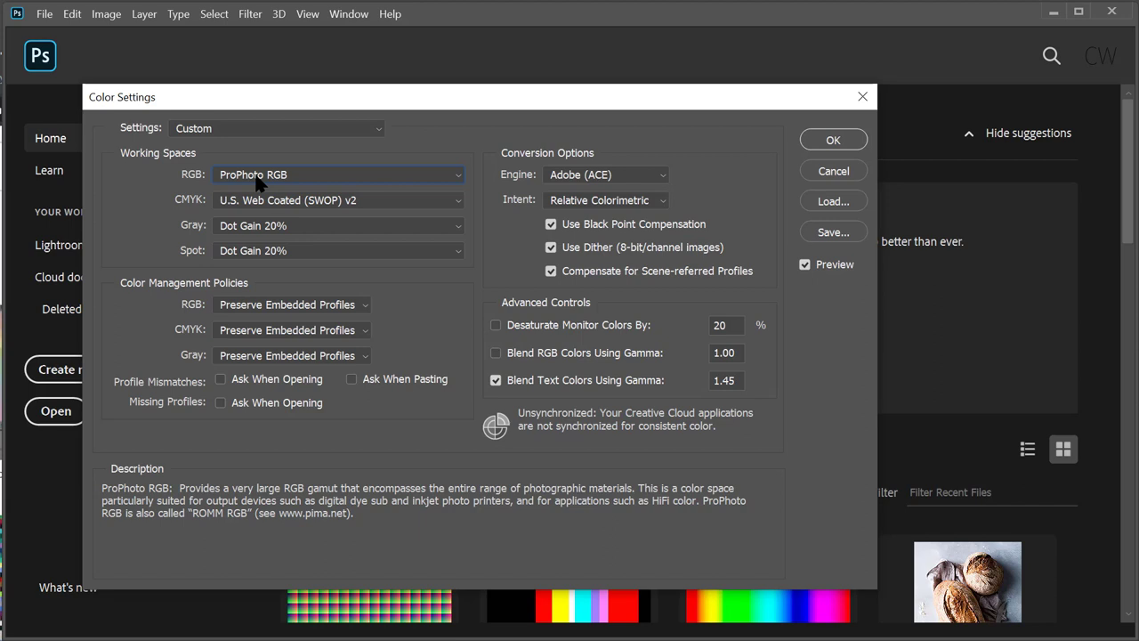
{"action": "mouse_move", "coordinate": [157, 196]}
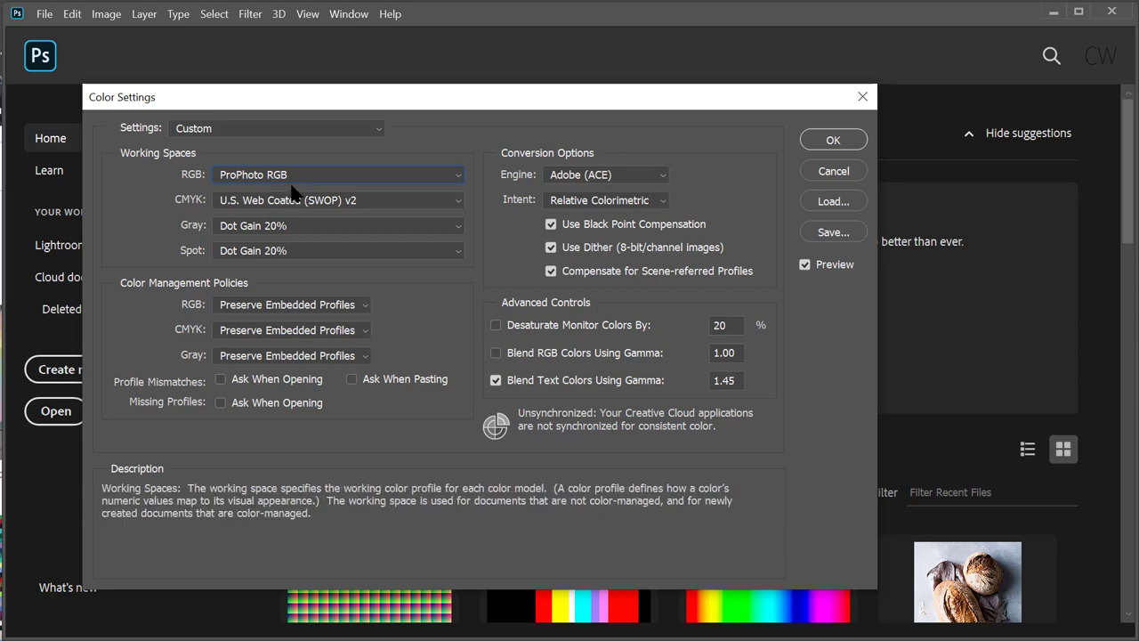
{"action": "mouse_move", "coordinate": [302, 187]}
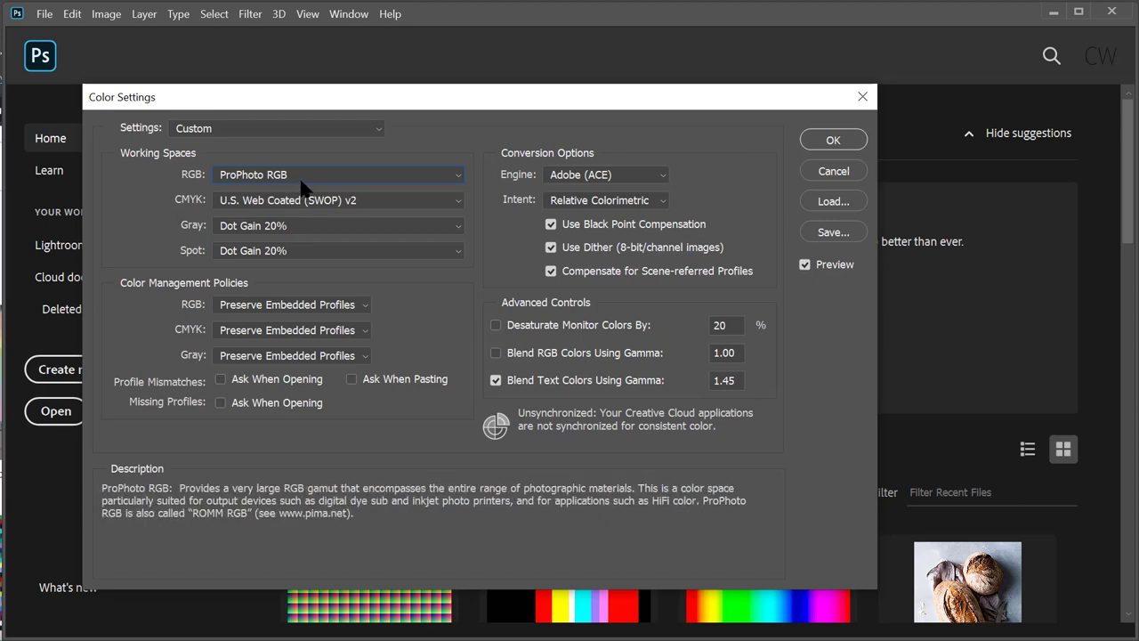
Step: Set the CMYK working space to Coated GRACoL 2006 (ISO 12647-2:2004)
{"action": "left_click", "coordinate": [246, 204]}
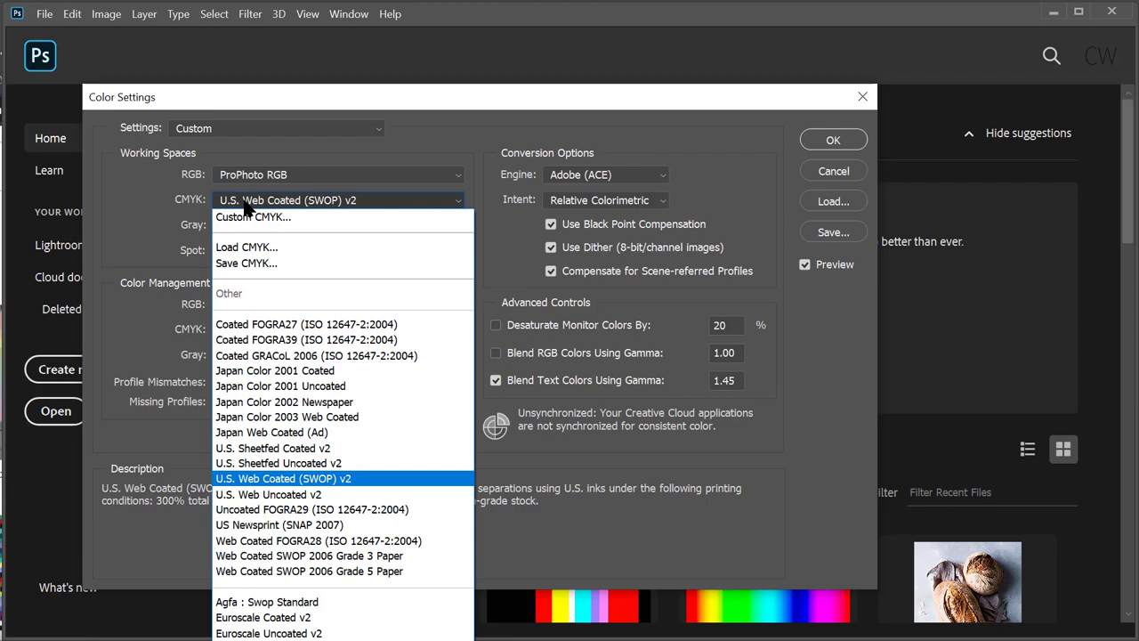
{"action": "left_click", "coordinate": [271, 361]}
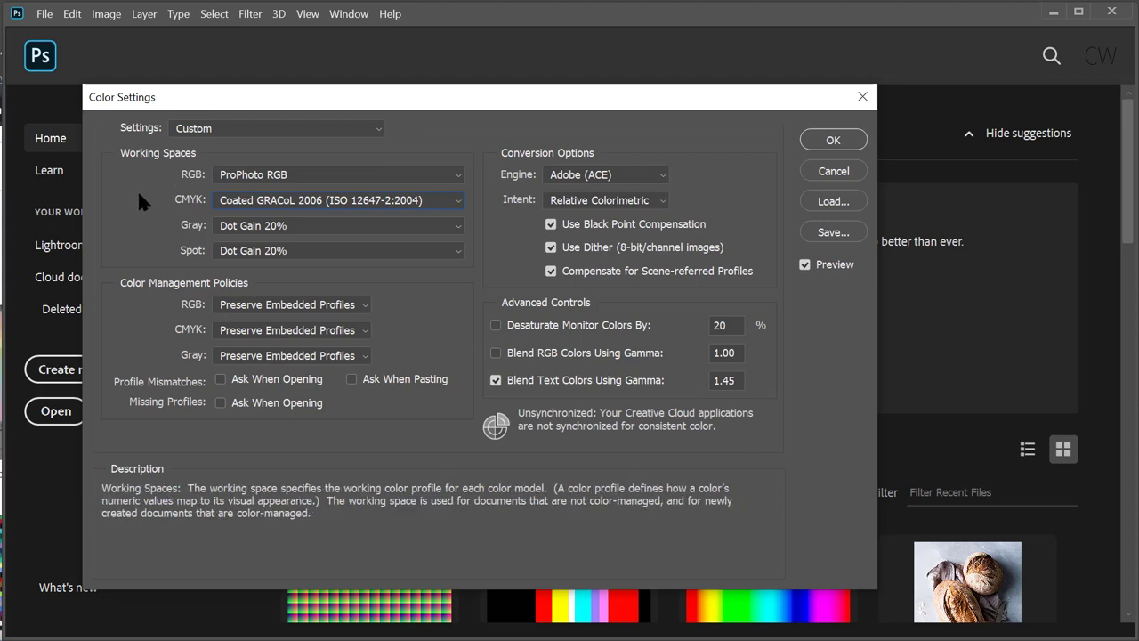
{"action": "left_click", "coordinate": [263, 203]}
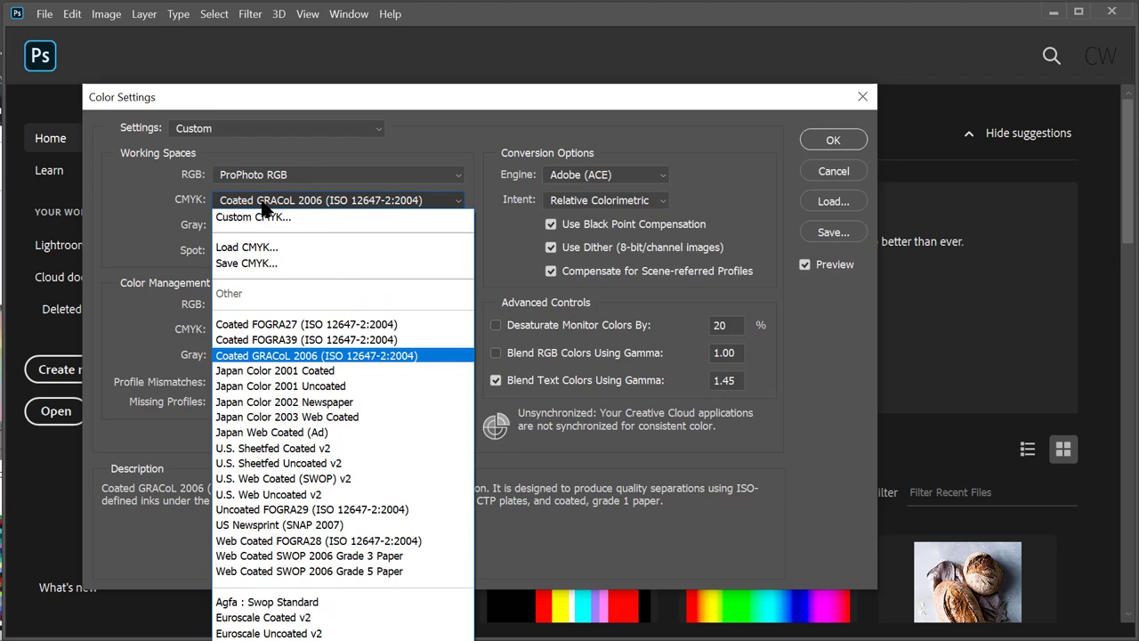
{"action": "left_click", "coordinate": [146, 194]}
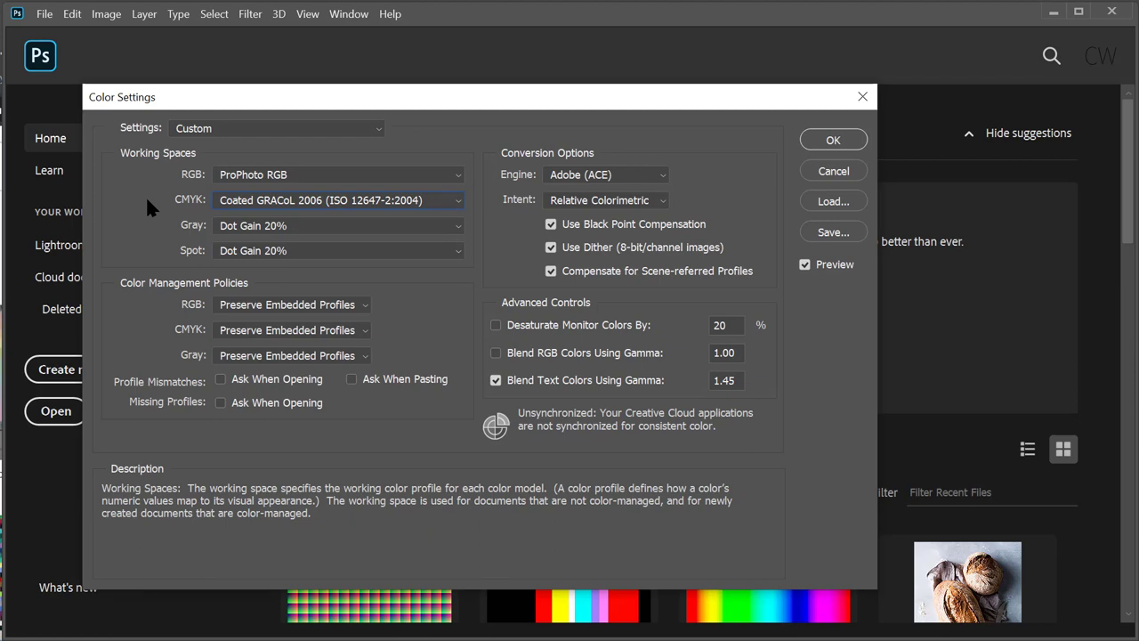
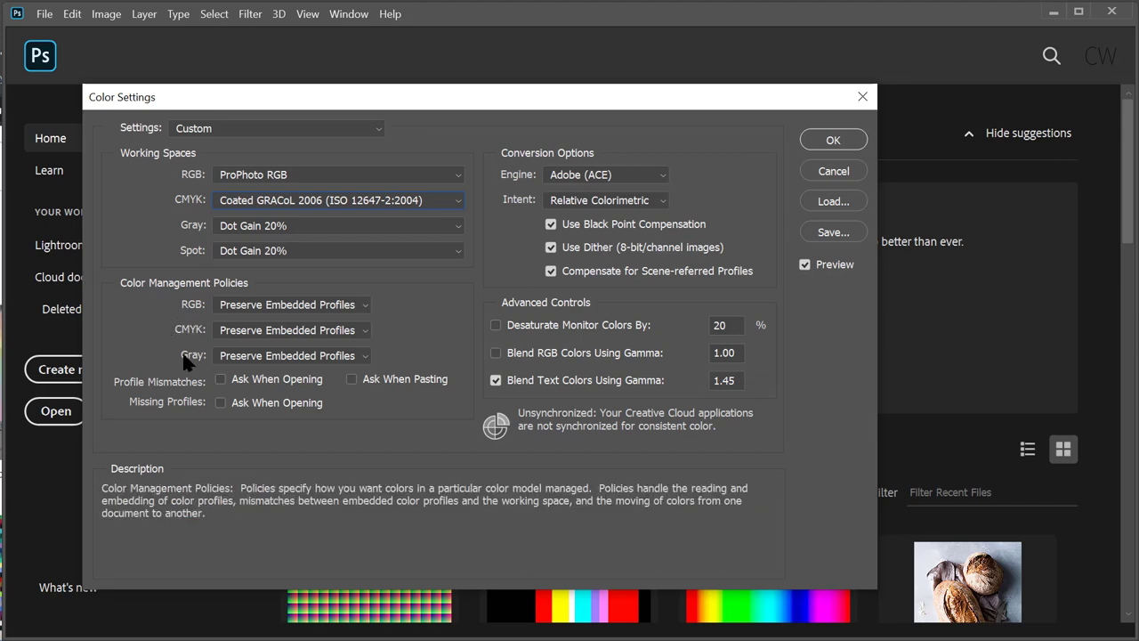
Step: Keep the RGB policy at Preserve Embedded Profiles and enable asking for profile mismatches when opening and pasting and for missing profiles when opening
{"action": "left_click", "coordinate": [248, 305]}
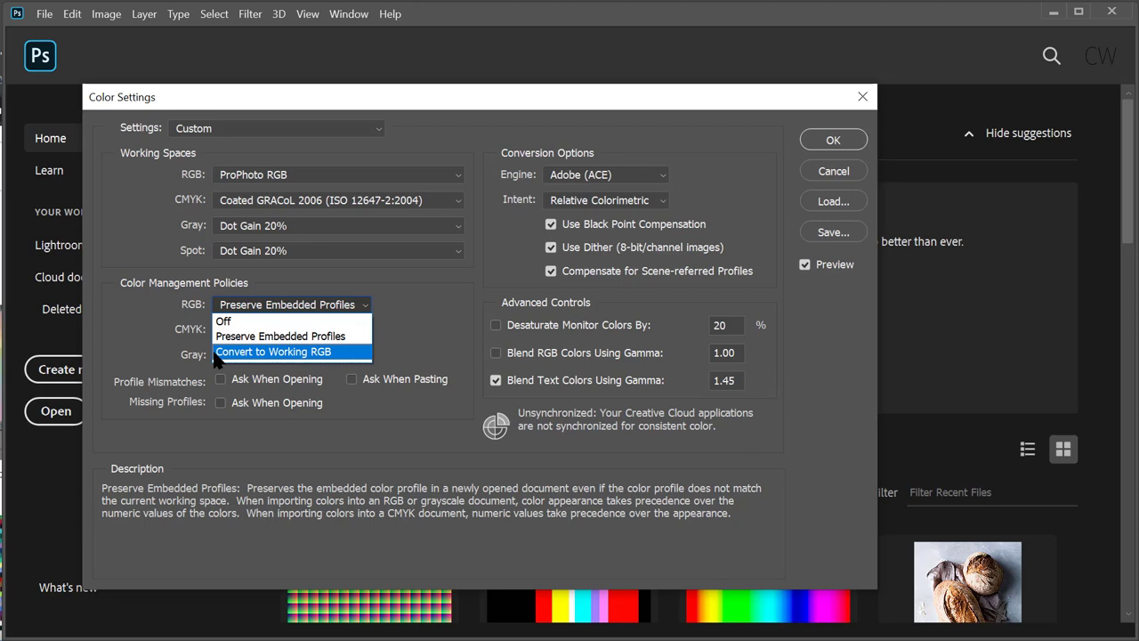
{"action": "left_click", "coordinate": [263, 338]}
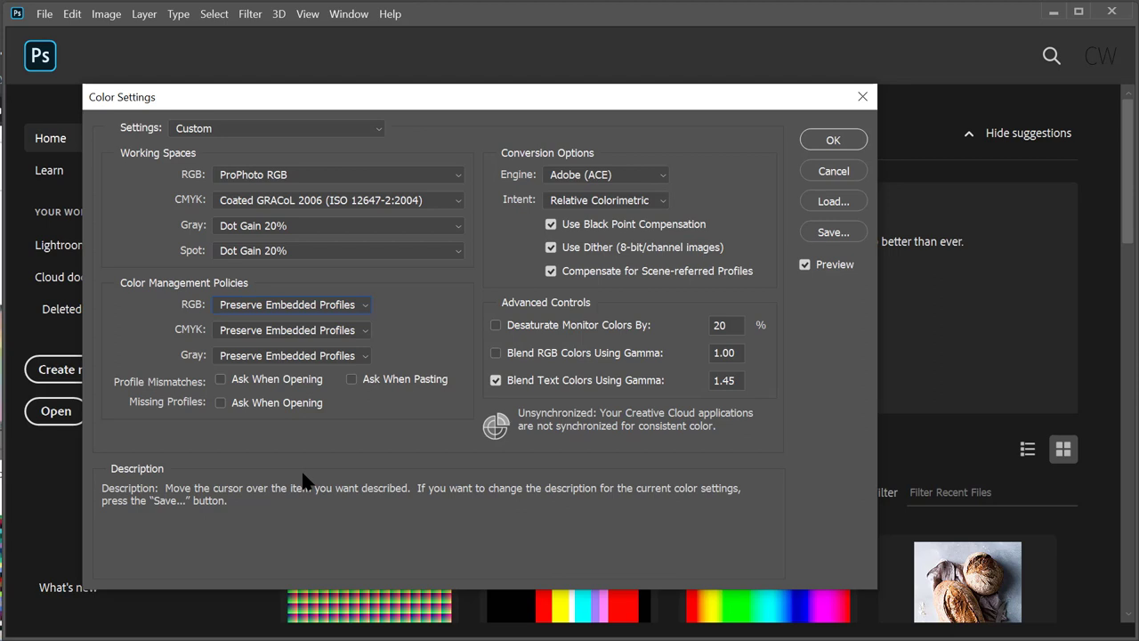
{"action": "left_click", "coordinate": [247, 380]}
{"action": "left_click", "coordinate": [244, 405]}
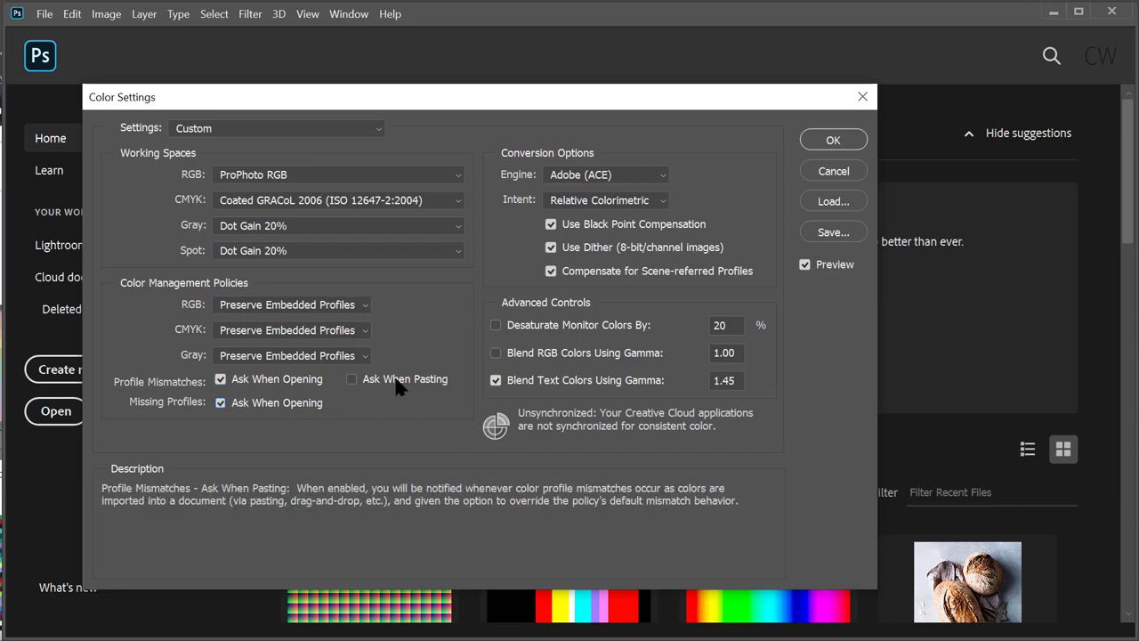
{"action": "left_click", "coordinate": [354, 379]}
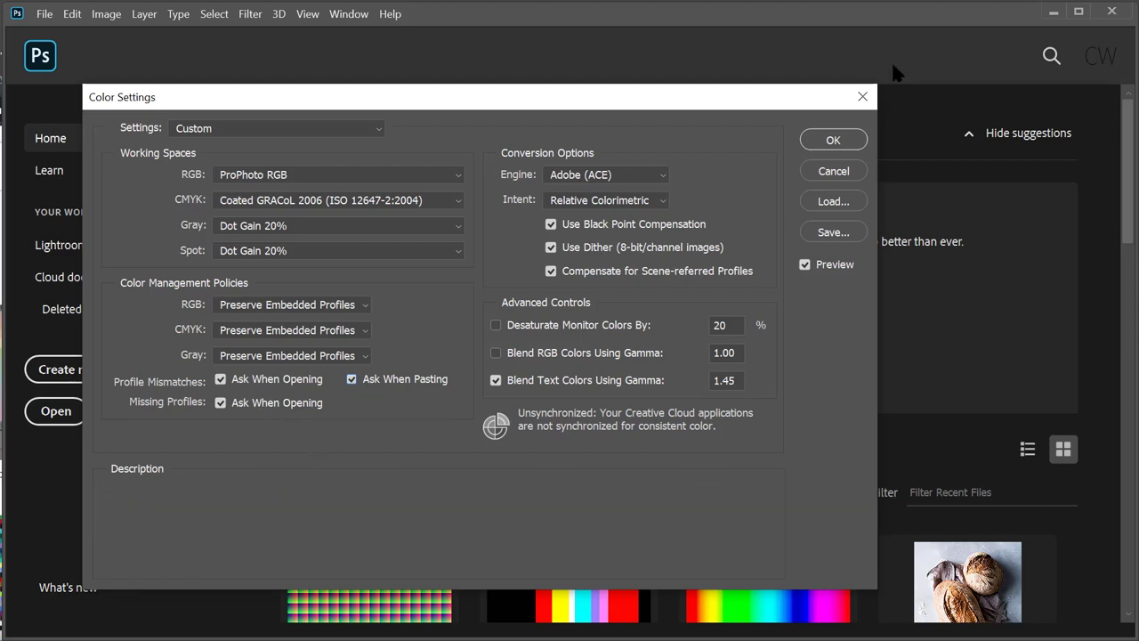
Step: Choose Adobe (ACE) as the conversion engine and Relative Colorimetric as the rendering intent
{"action": "left_click", "coordinate": [640, 172]}
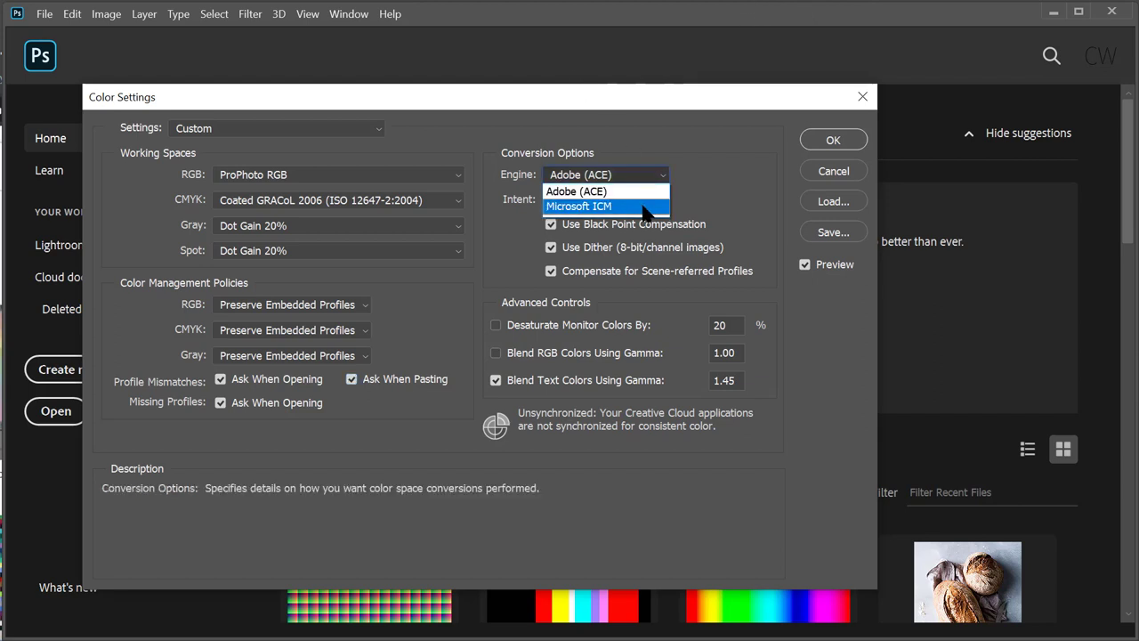
{"action": "left_click", "coordinate": [587, 191]}
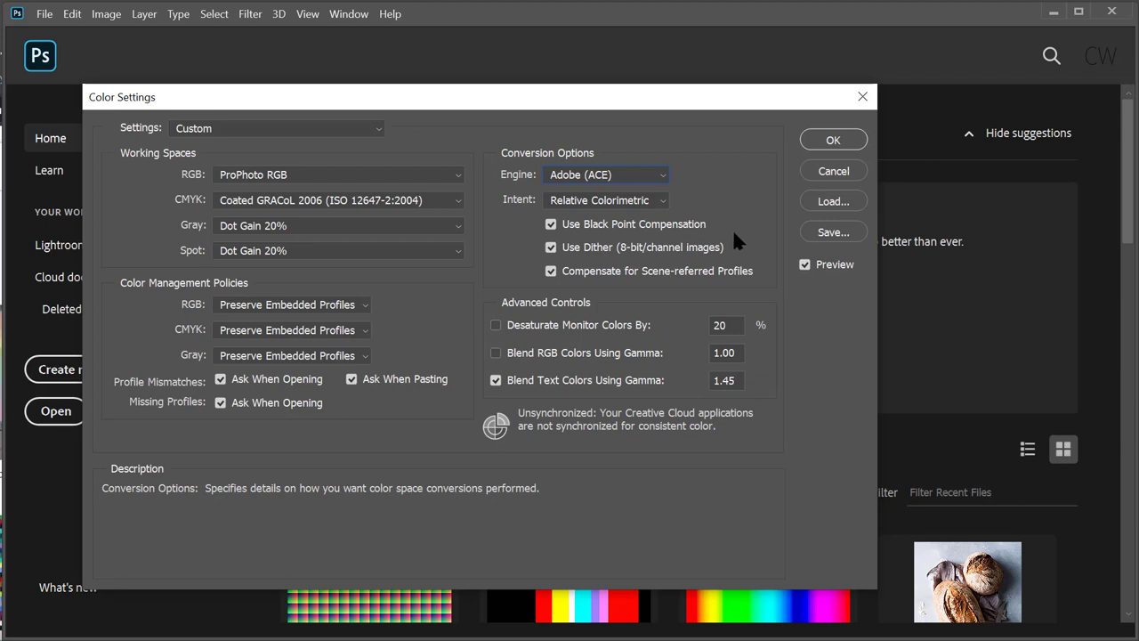
{"action": "left_click", "coordinate": [601, 200]}
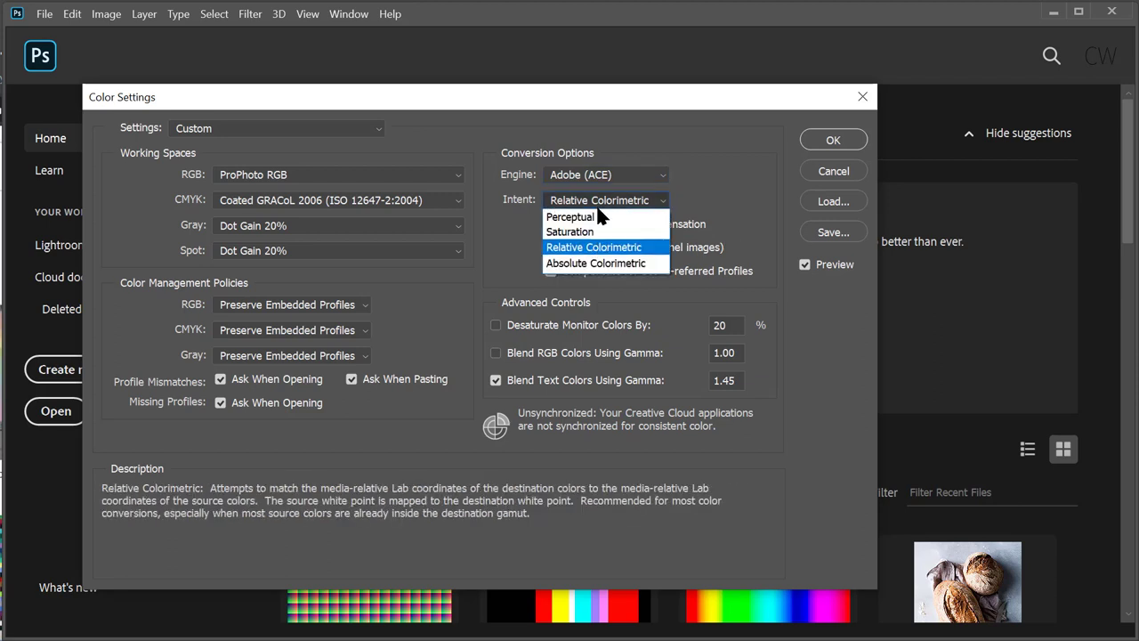
{"action": "left_click", "coordinate": [601, 247]}
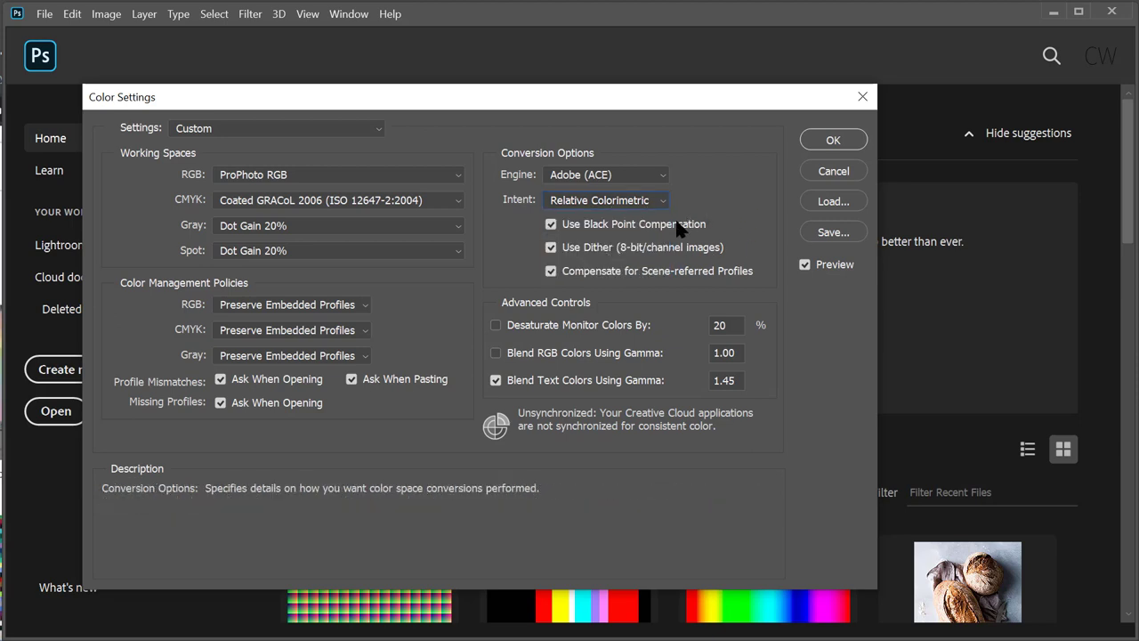
{"action": "left_click", "coordinate": [605, 200]}
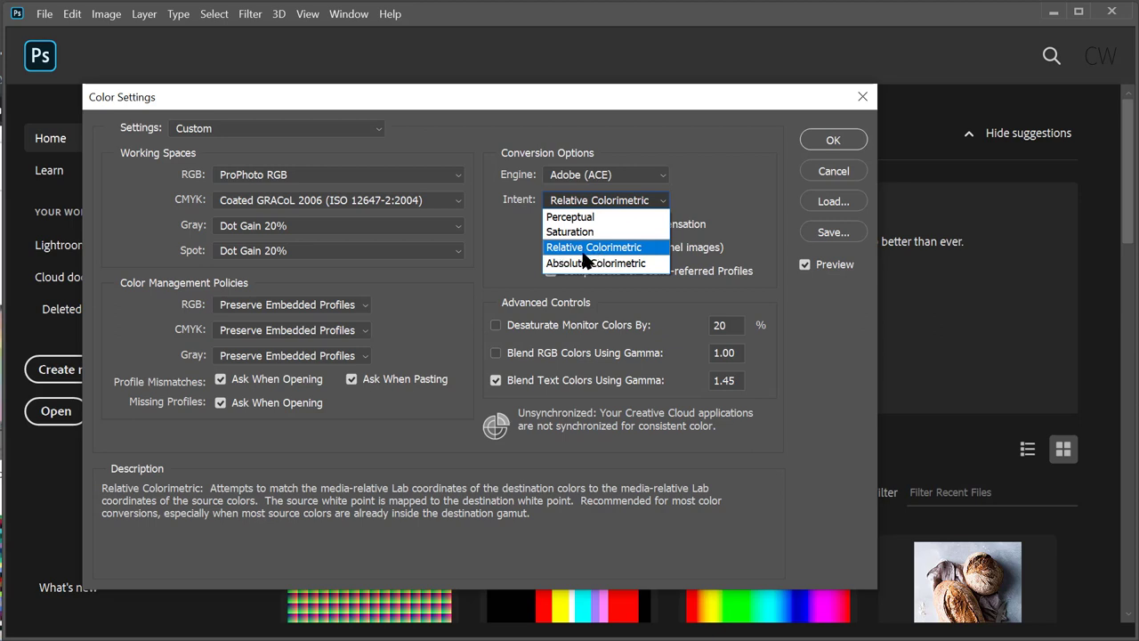
{"action": "left_click", "coordinate": [602, 248]}
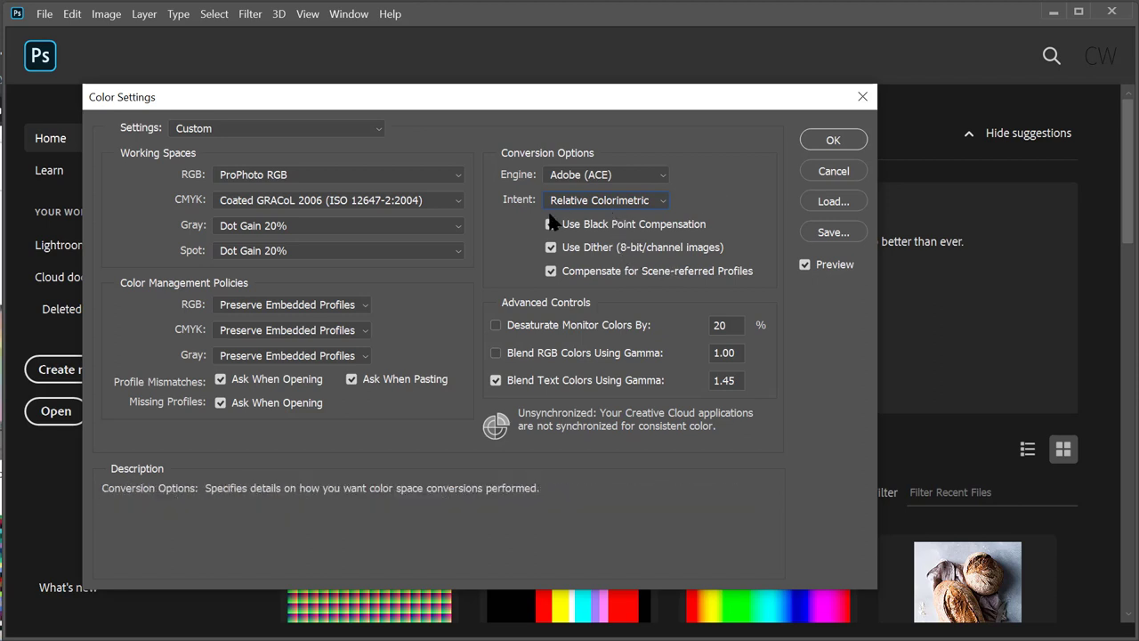
{"action": "mouse_move", "coordinate": [623, 233]}
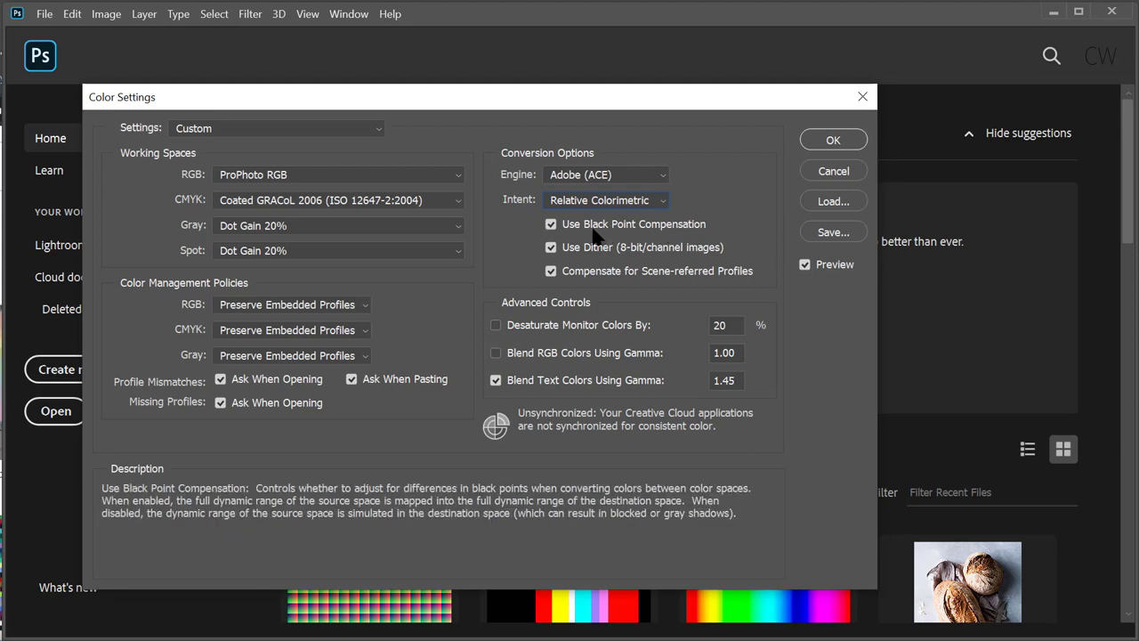
{"action": "mouse_move", "coordinate": [592, 250]}
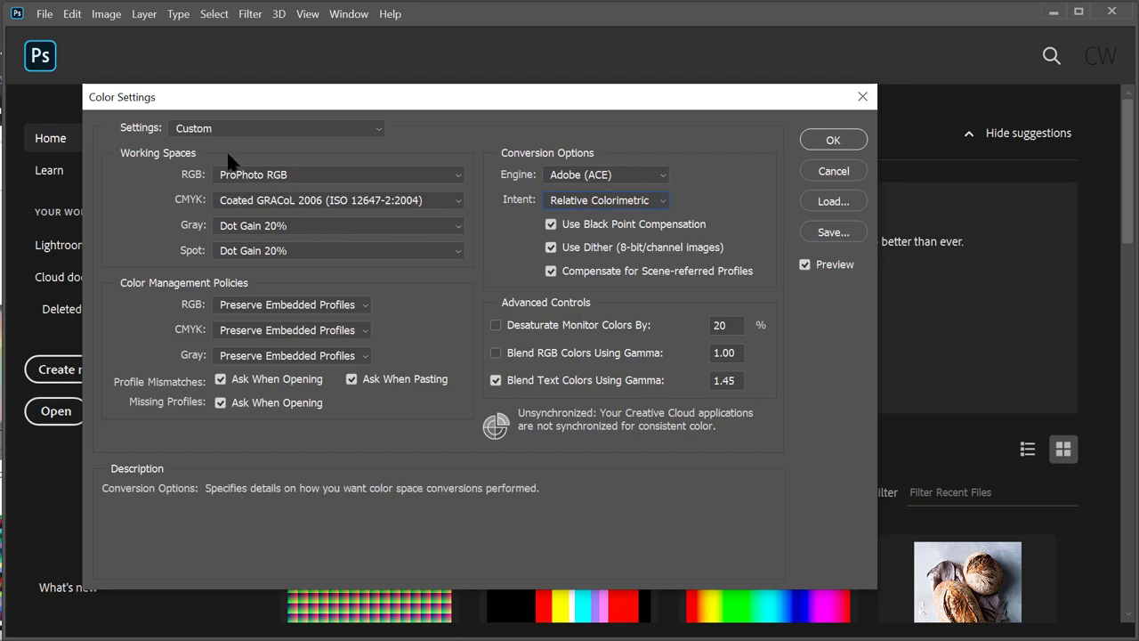
Step: Keep the settings preset at Custom and apply the color settings
{"action": "left_click", "coordinate": [211, 127]}
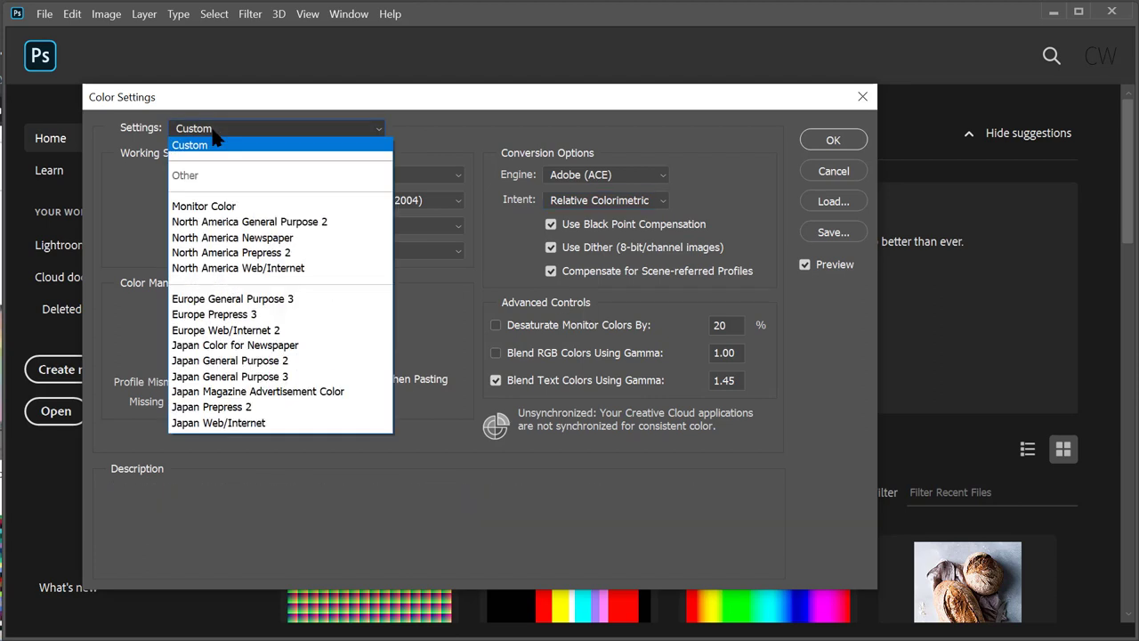
{"action": "left_click", "coordinate": [126, 199]}
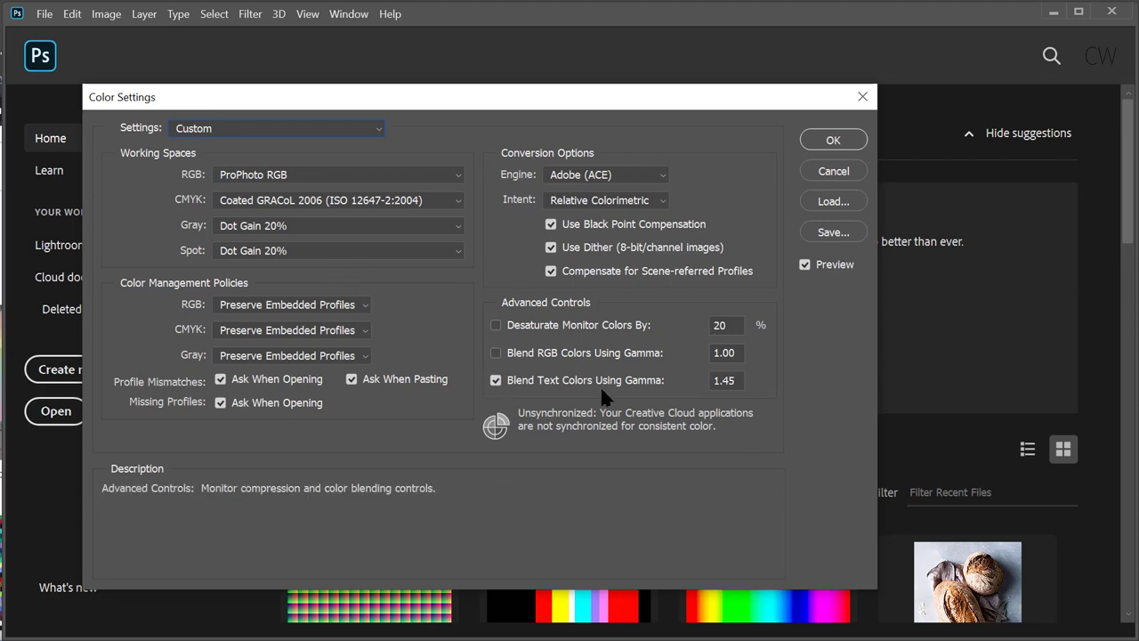
{"action": "left_click", "coordinate": [852, 140]}
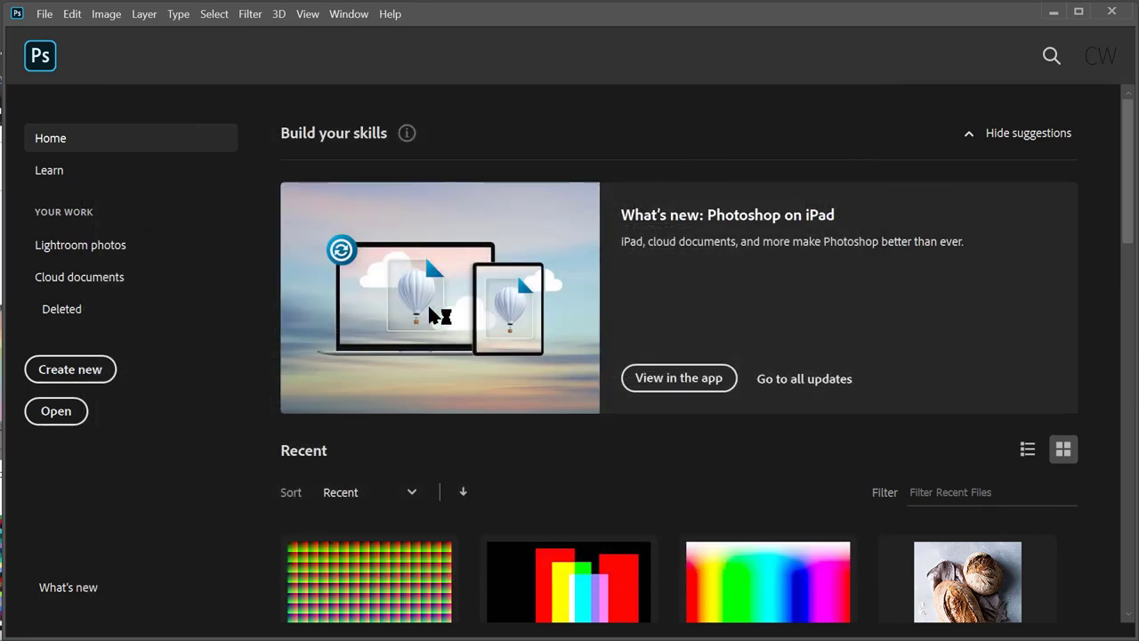
Step: Open the recent file RGB16Million.tif and assign it the Adobe RGB (1998) profile to resolve the missing profile
{"action": "left_click", "coordinate": [337, 580]}
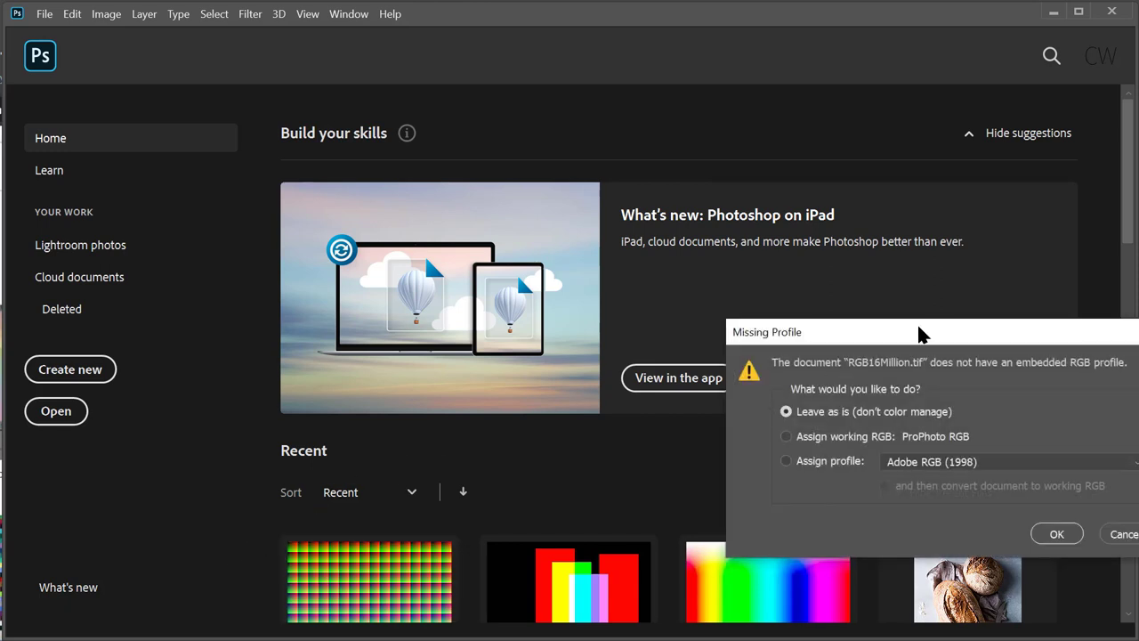
{"action": "left_click_drag", "start_coordinate": [921, 333], "coordinate": [467, 191]}
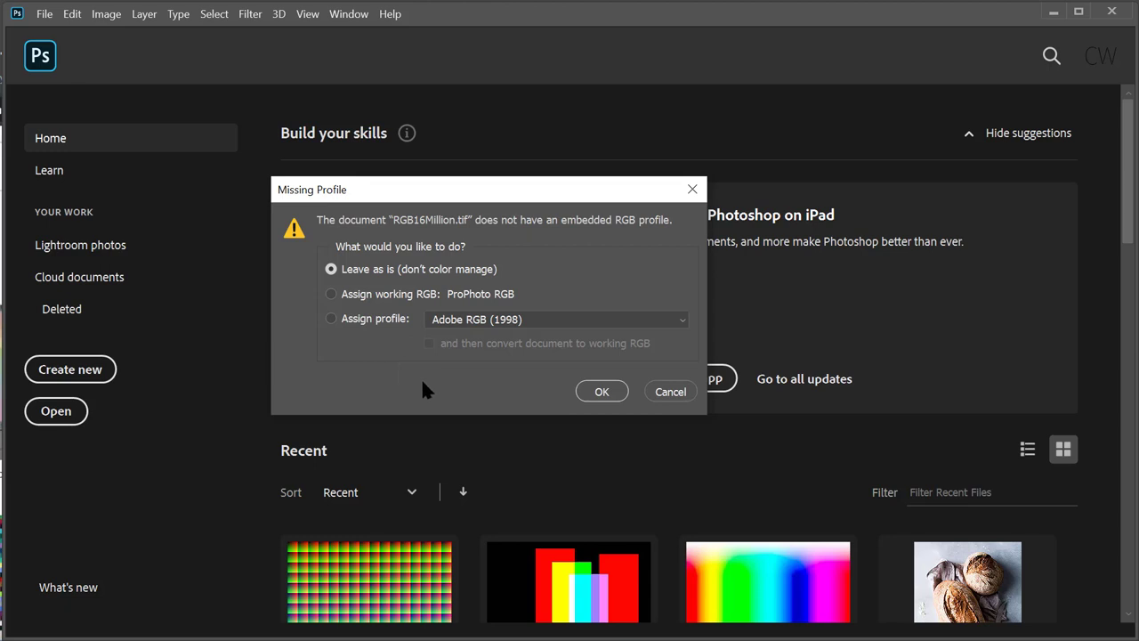
{"action": "left_click", "coordinate": [448, 320]}
{"action": "left_click", "coordinate": [342, 363]}
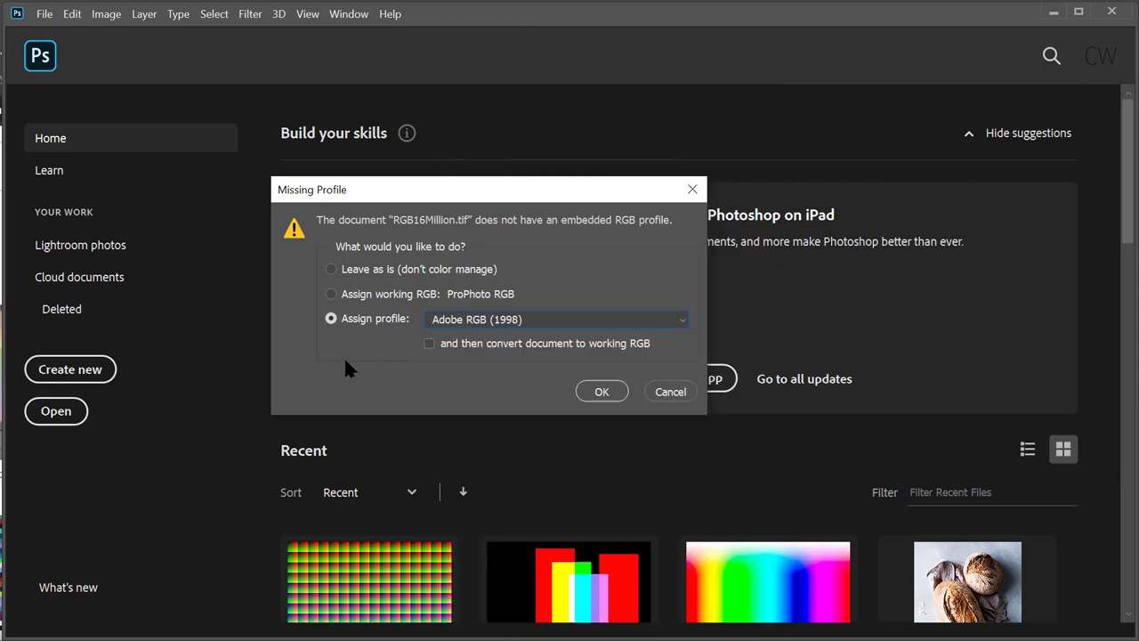
{"action": "left_click", "coordinate": [331, 293]}
{"action": "left_click", "coordinate": [331, 270]}
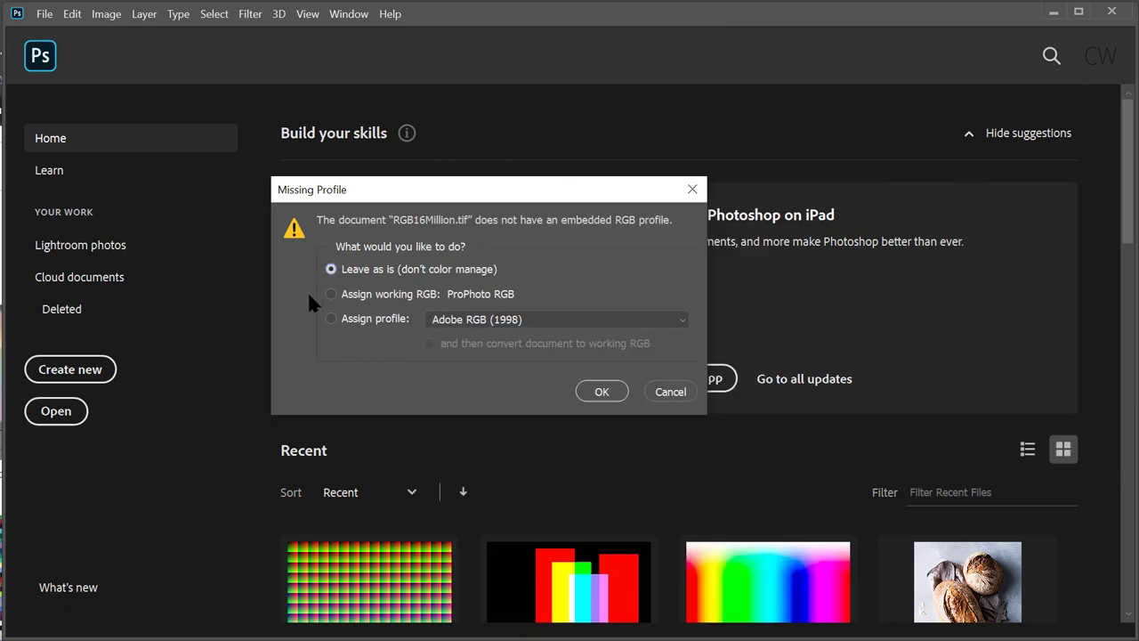
{"action": "left_click", "coordinate": [601, 395]}
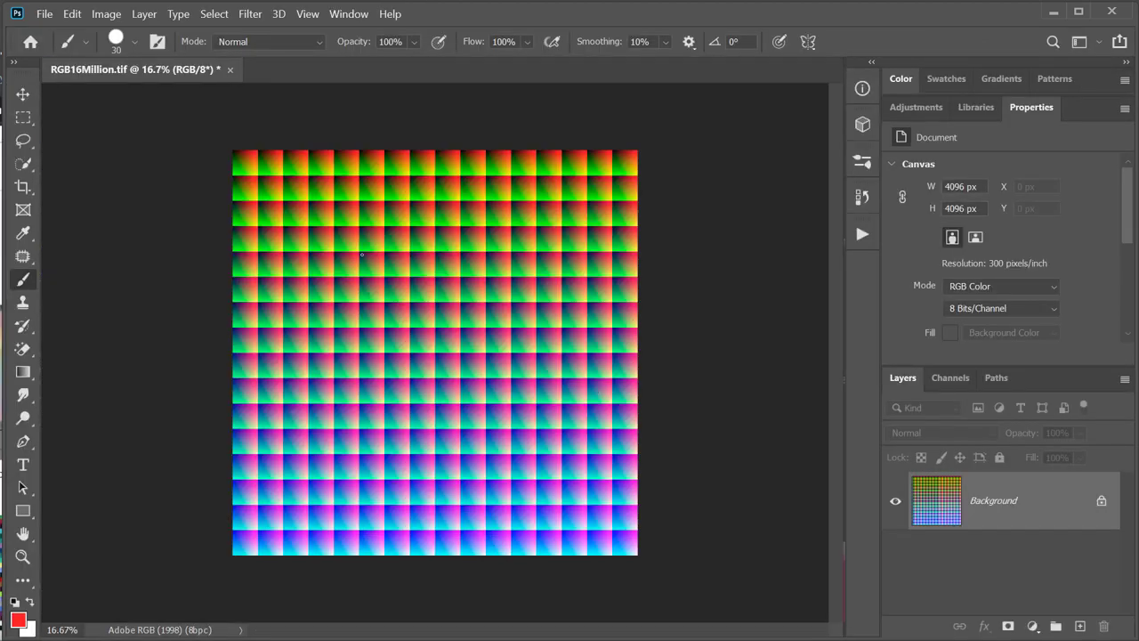
Step: Switch to the Move tool, check the document's color profile information, and close RGB16Million.tif
{"action": "key", "text": "v"}
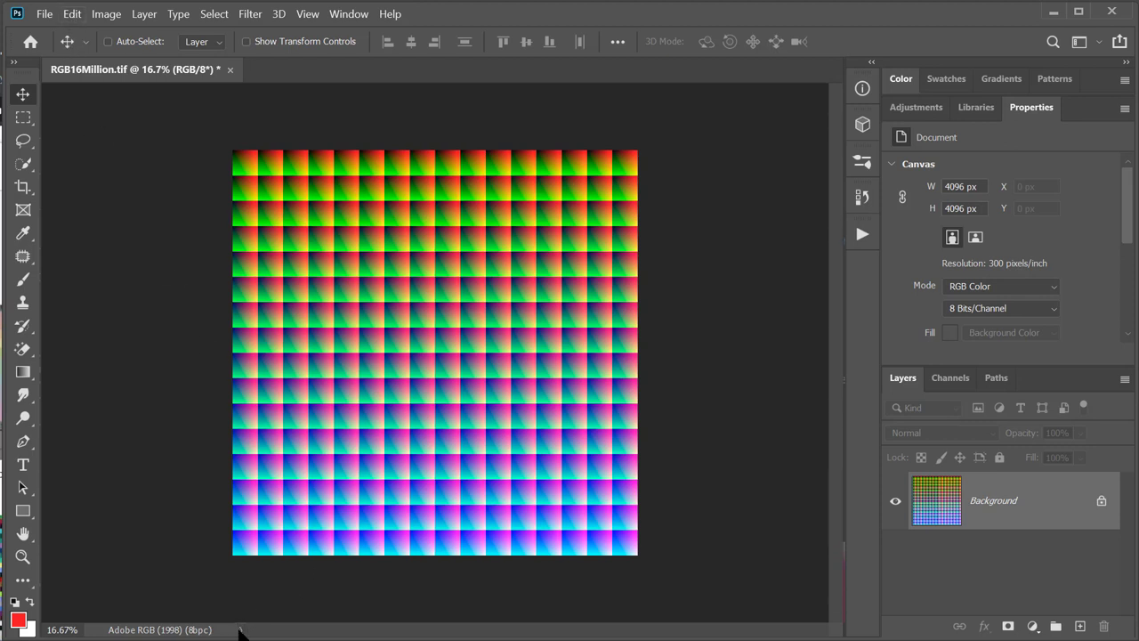
{"action": "left_click", "coordinate": [122, 630]}
{"action": "left_click", "coordinate": [122, 630]}
{"action": "key", "text": "ctrl+w"}
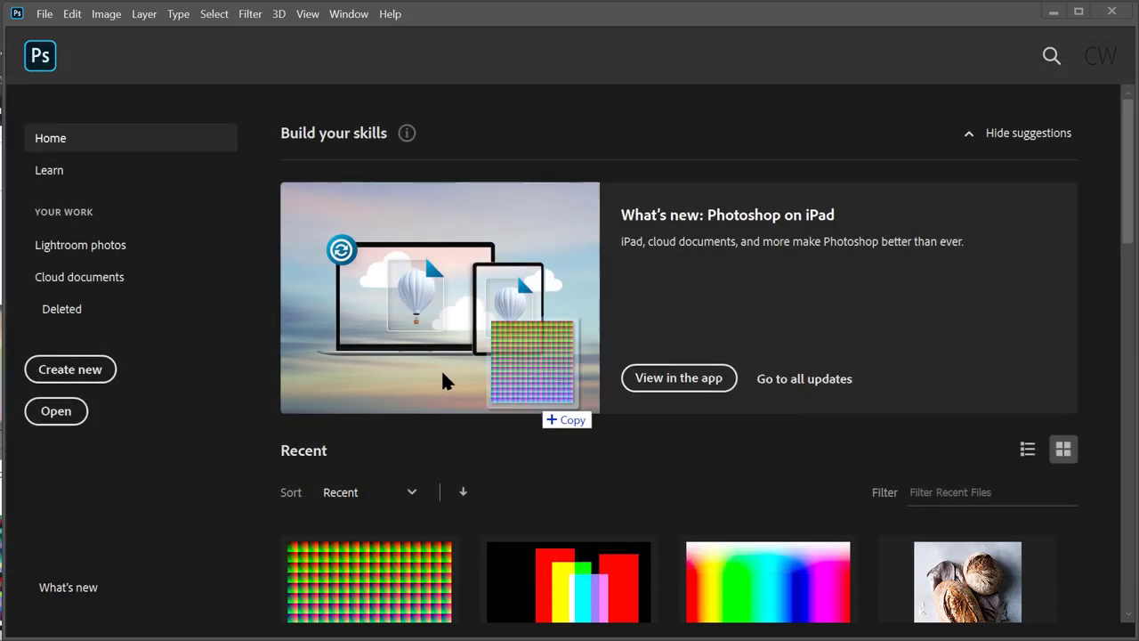
Step: Open RGB16Million.tif again and leave it as is, without color management, to resolve the missing profile
{"action": "left_click_drag", "start_coordinate": [445, 381], "coordinate": [448, 399]}
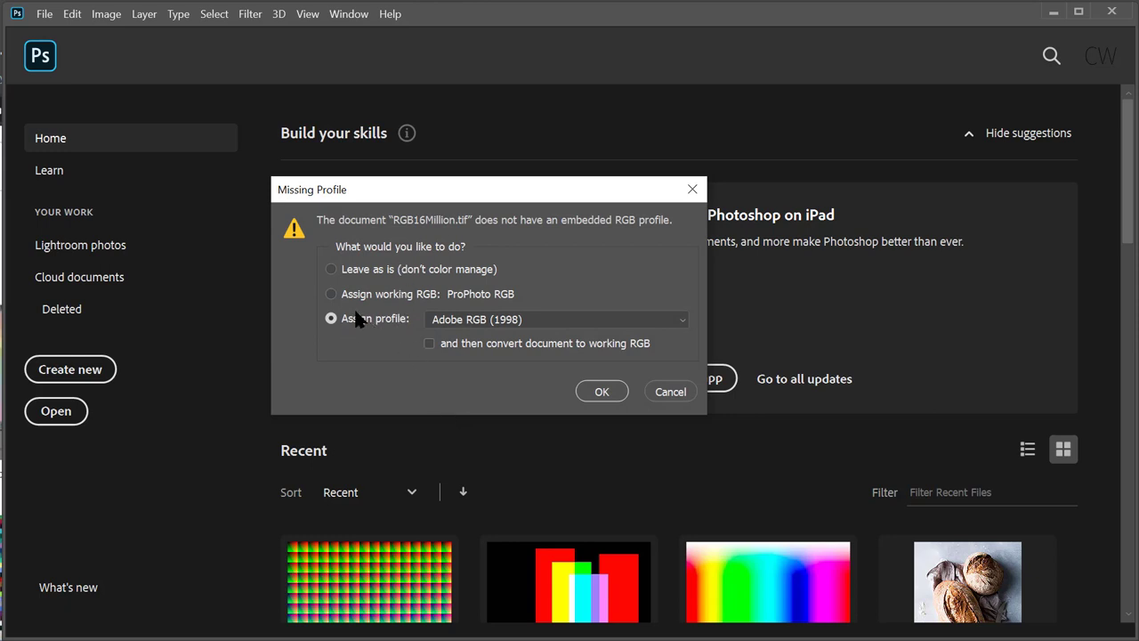
{"action": "left_click", "coordinate": [349, 269]}
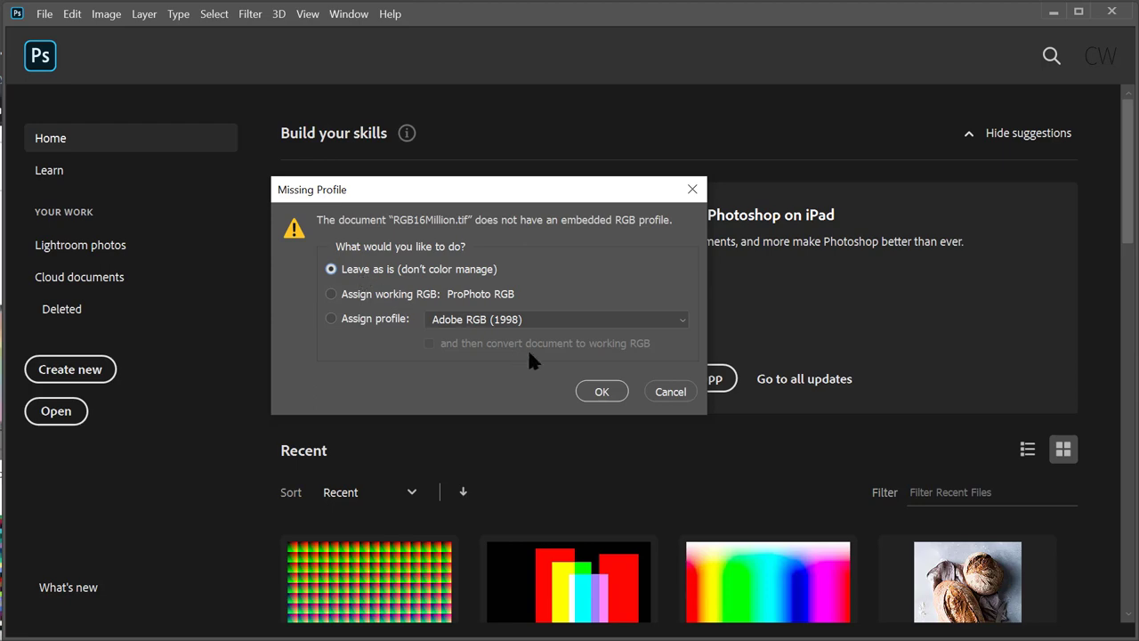
{"action": "left_click", "coordinate": [595, 392]}
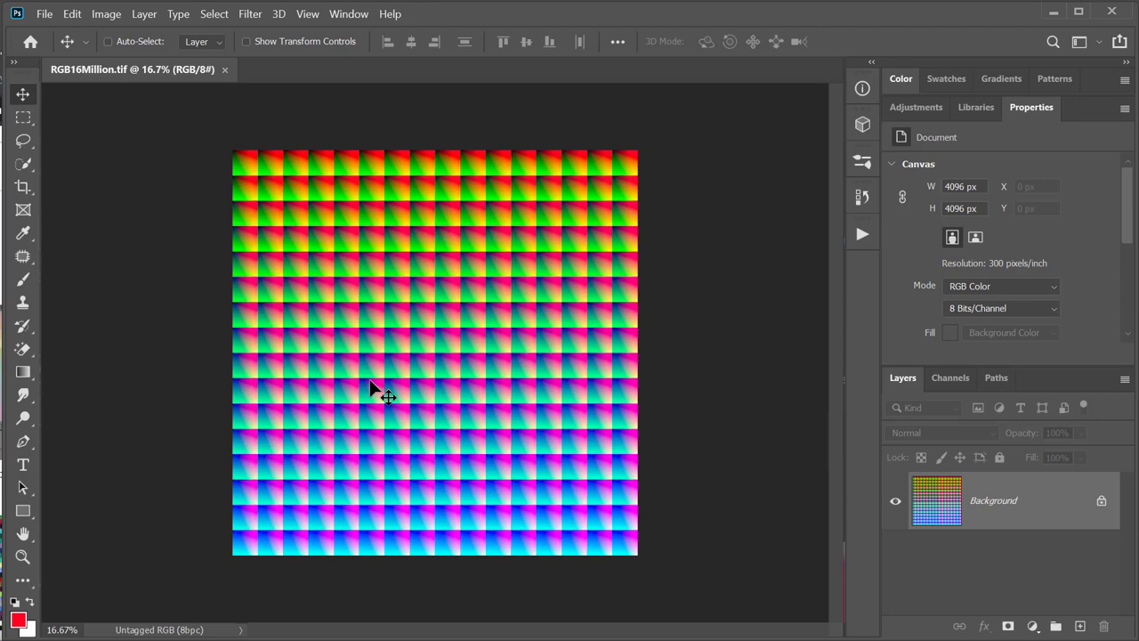
Step: Preview RGB16Million.tif in Assign Profile, comparing the working ProPhoto RGB space with the Adobe RGB (1998) profile
{"action": "left_click", "coordinate": [69, 15]}
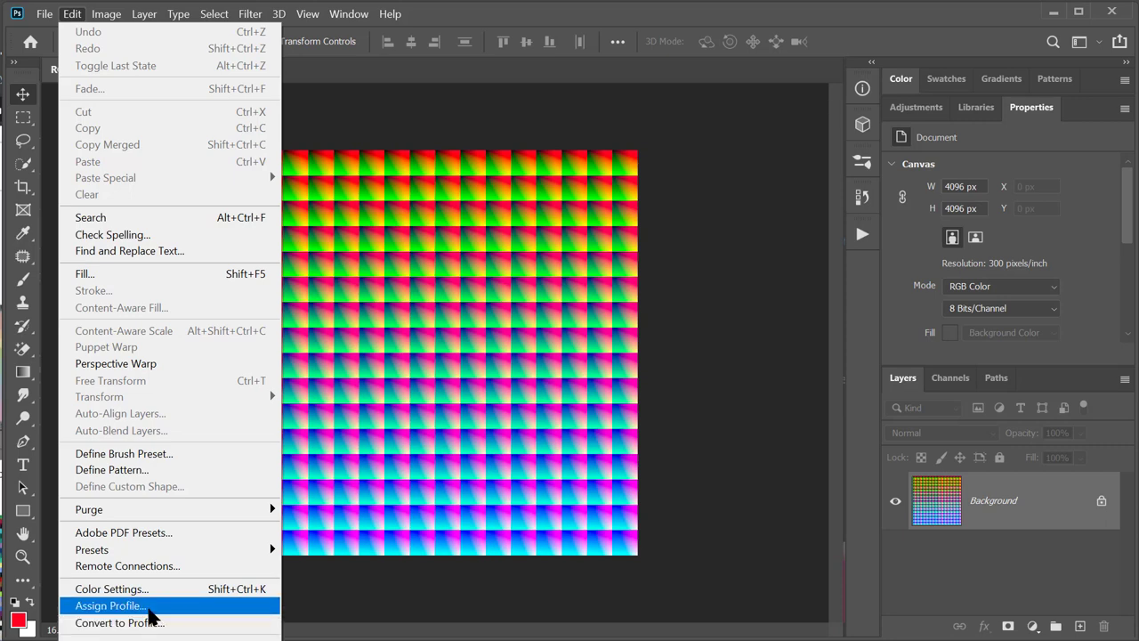
{"action": "left_click", "coordinate": [149, 612]}
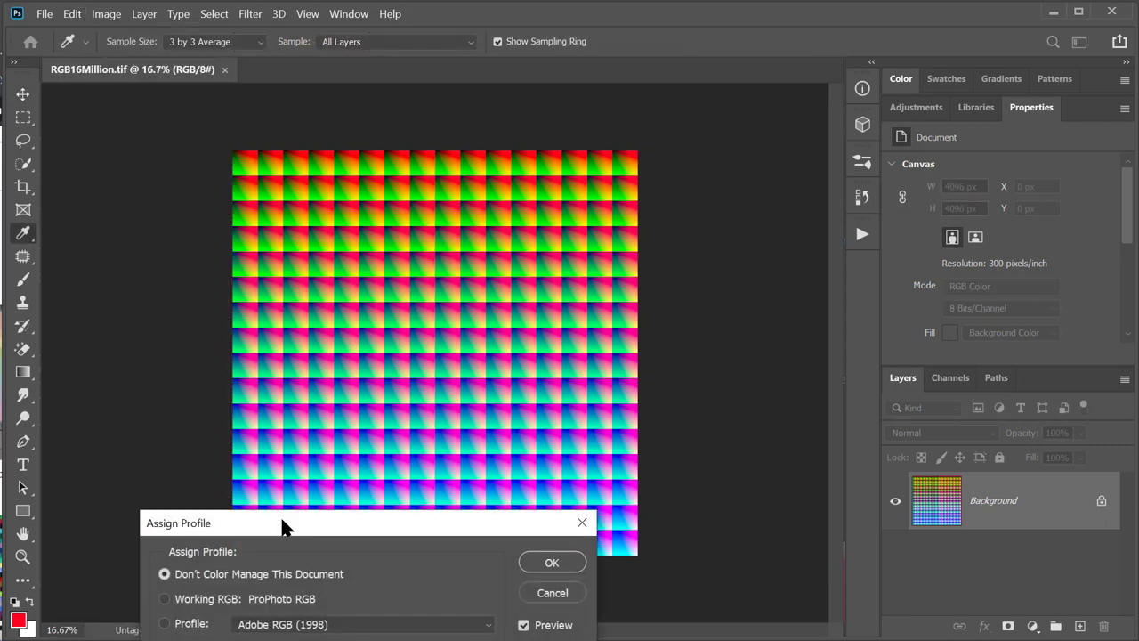
{"action": "left_click_drag", "start_coordinate": [285, 453], "coordinate": [494, 365]}
{"action": "left_click_drag", "start_coordinate": [528, 317], "coordinate": [600, 204]}
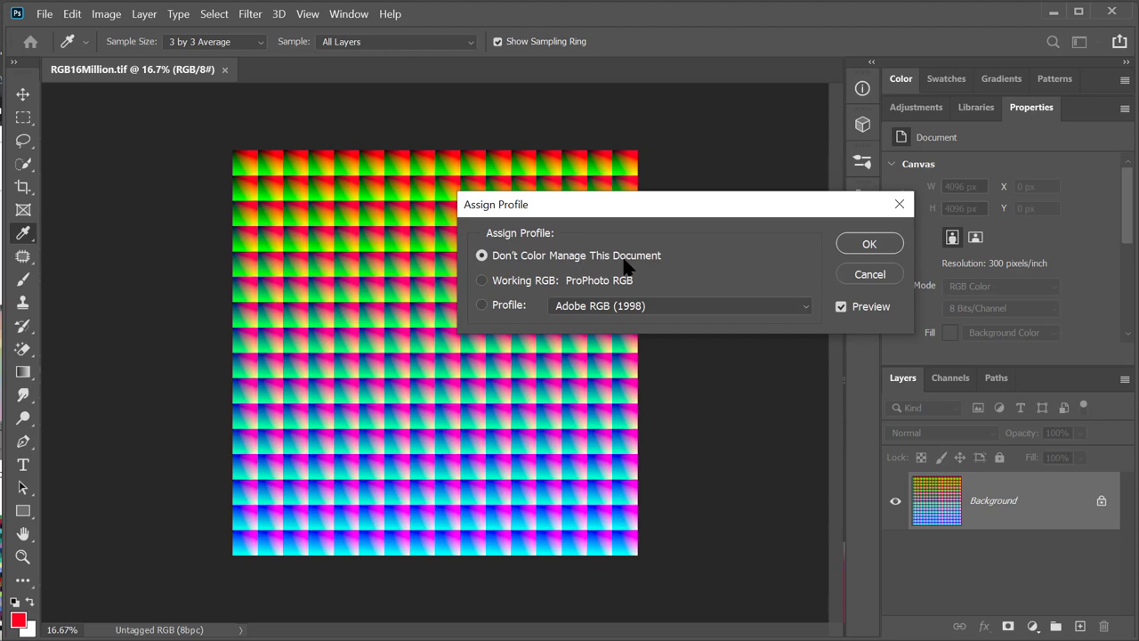
{"action": "left_click", "coordinate": [522, 283]}
{"action": "left_click", "coordinate": [505, 307]}
{"action": "left_click", "coordinate": [516, 288]}
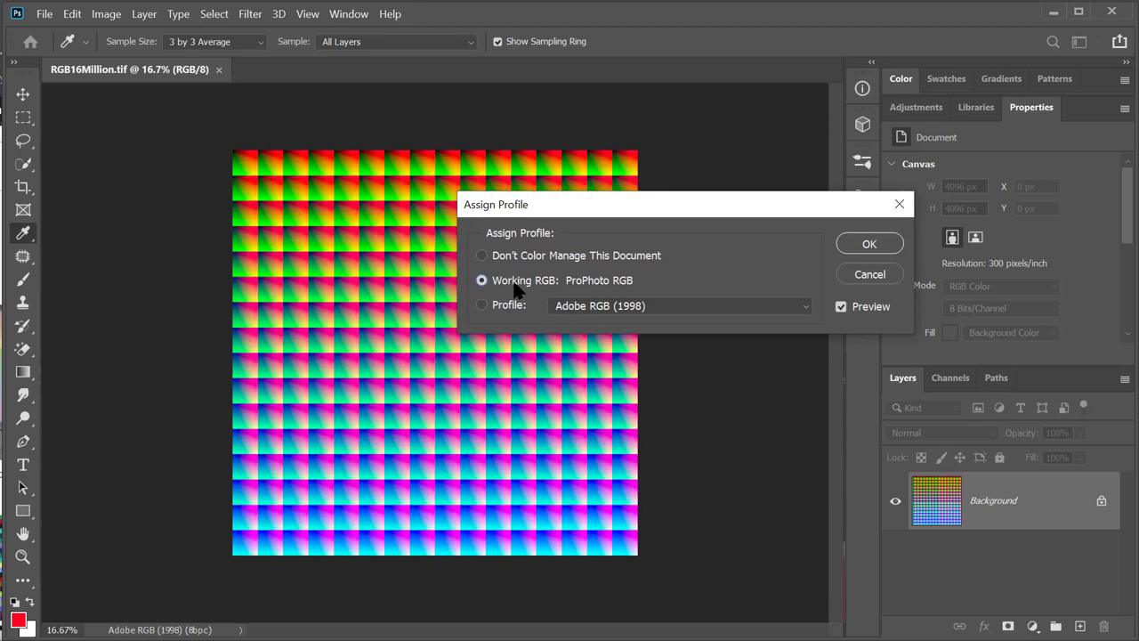
{"action": "left_click", "coordinate": [509, 303]}
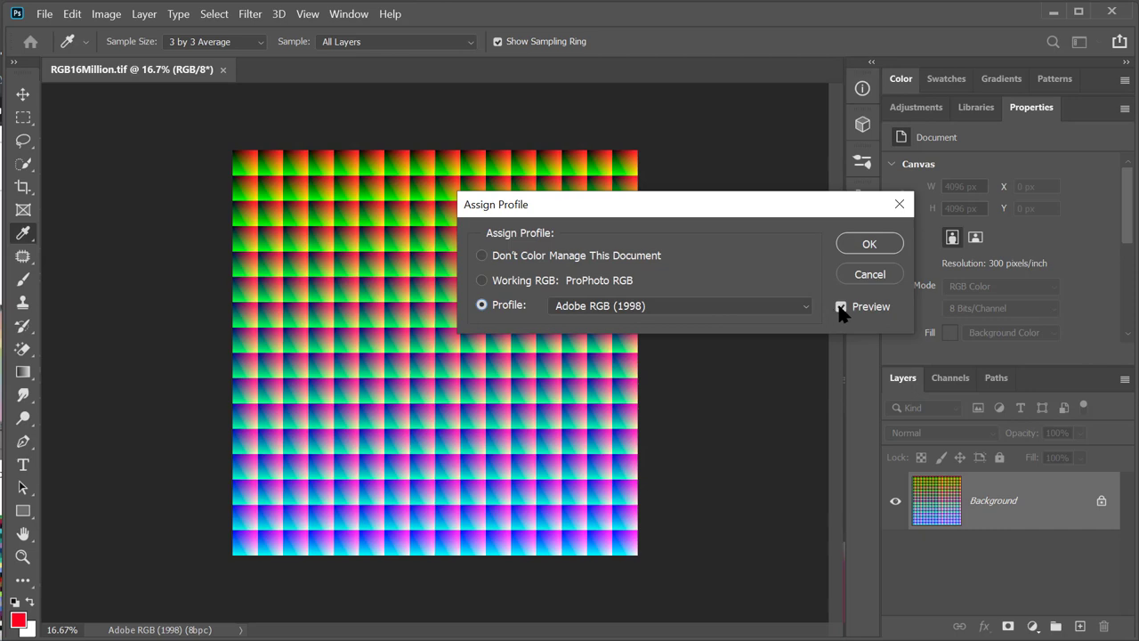
{"action": "left_click", "coordinate": [516, 283]}
{"action": "left_click", "coordinate": [521, 307]}
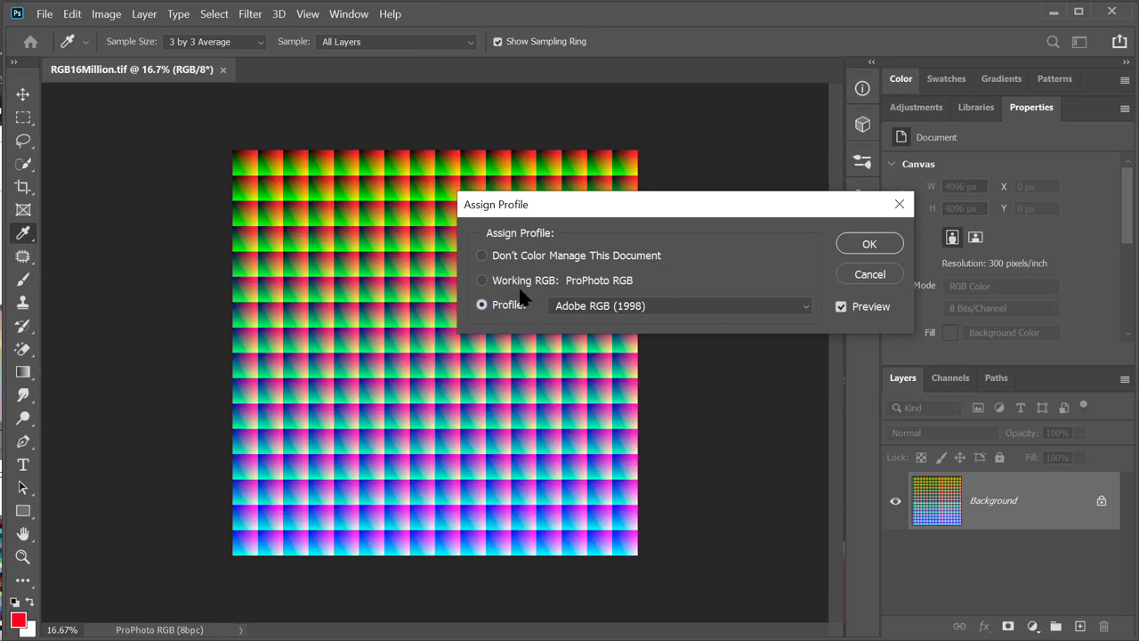
{"action": "left_click", "coordinate": [516, 287]}
{"action": "left_click", "coordinate": [518, 305]}
Step: Compare the sRGB IEC61966-2.1 profile with working ProPhoto RGB in the preview, and cancel the profile assignment
{"action": "left_click", "coordinate": [561, 307]}
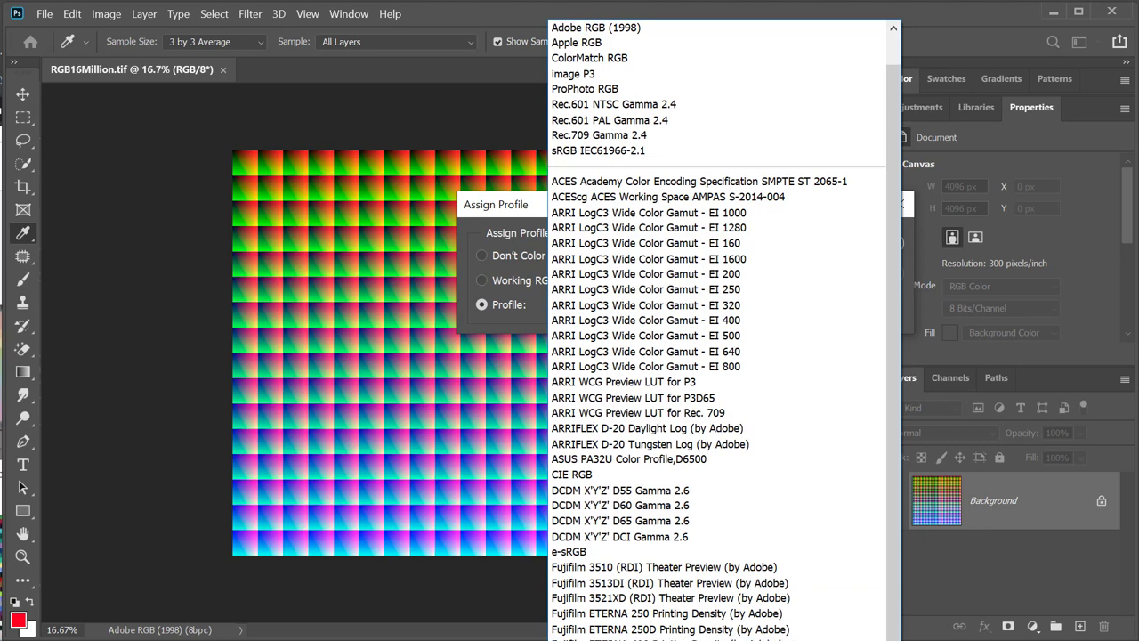
{"action": "scroll", "coordinate": [717, 330], "scroll_direction": "up", "scroll_amount": 1}
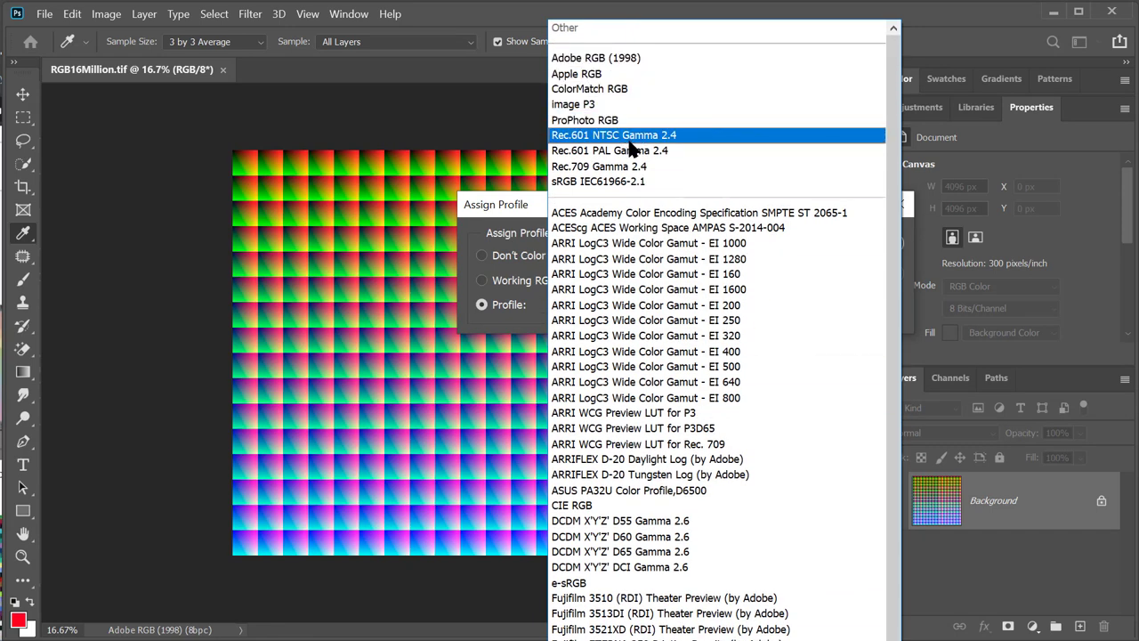
{"action": "left_click", "coordinate": [672, 181]}
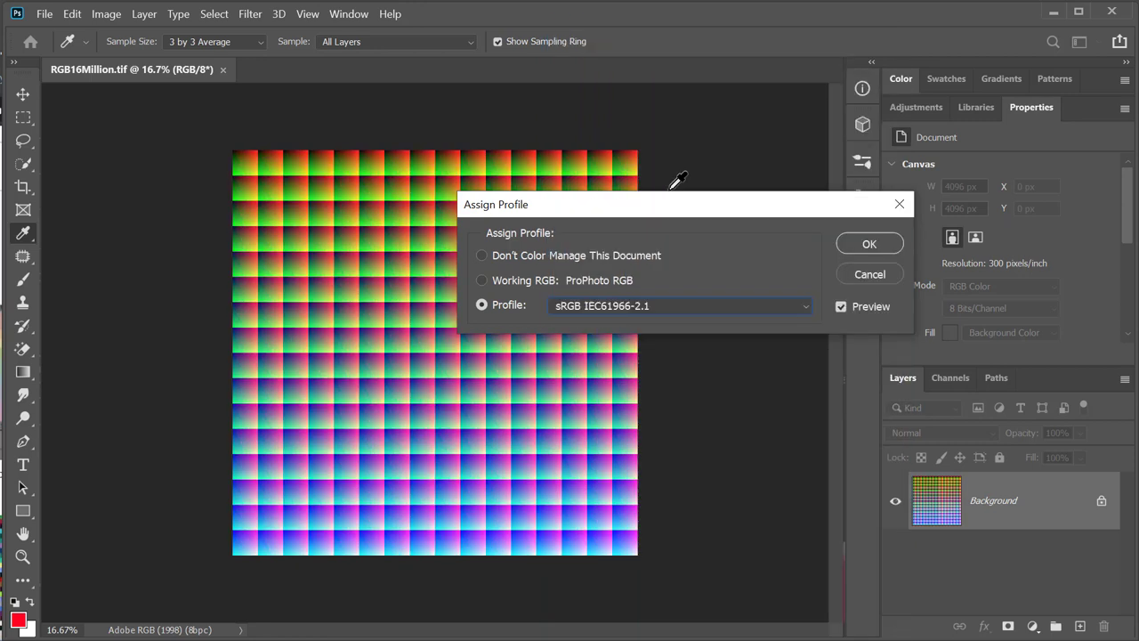
{"action": "left_click", "coordinate": [545, 281]}
{"action": "left_click", "coordinate": [524, 305]}
{"action": "left_click", "coordinate": [522, 283]}
{"action": "left_click", "coordinate": [525, 306]}
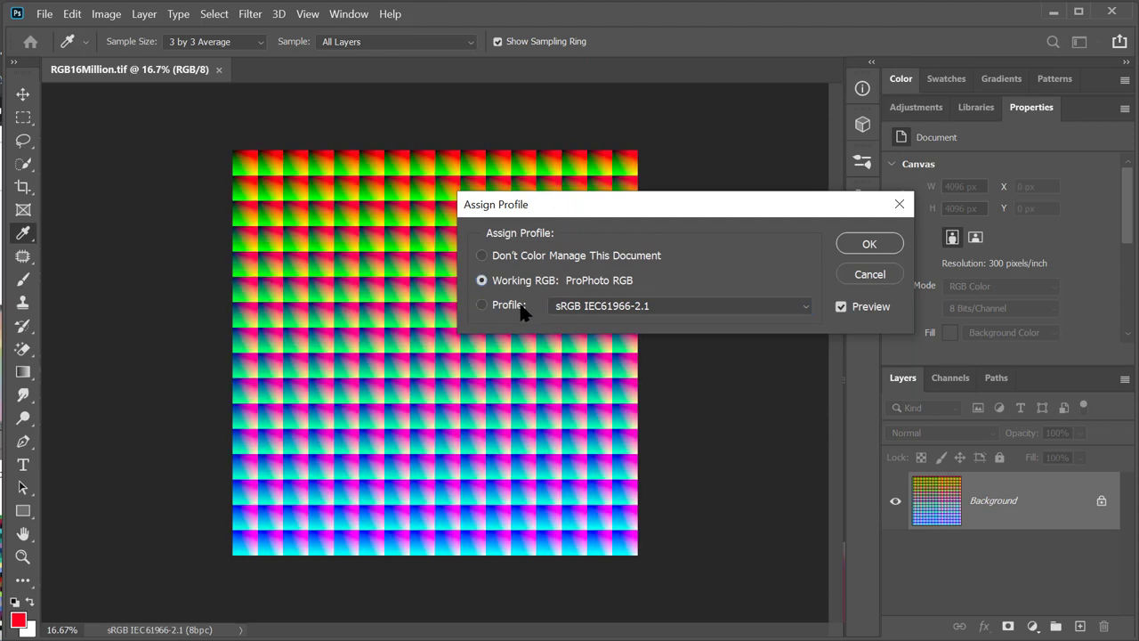
{"action": "left_click", "coordinate": [518, 283]}
{"action": "left_click", "coordinate": [520, 305]}
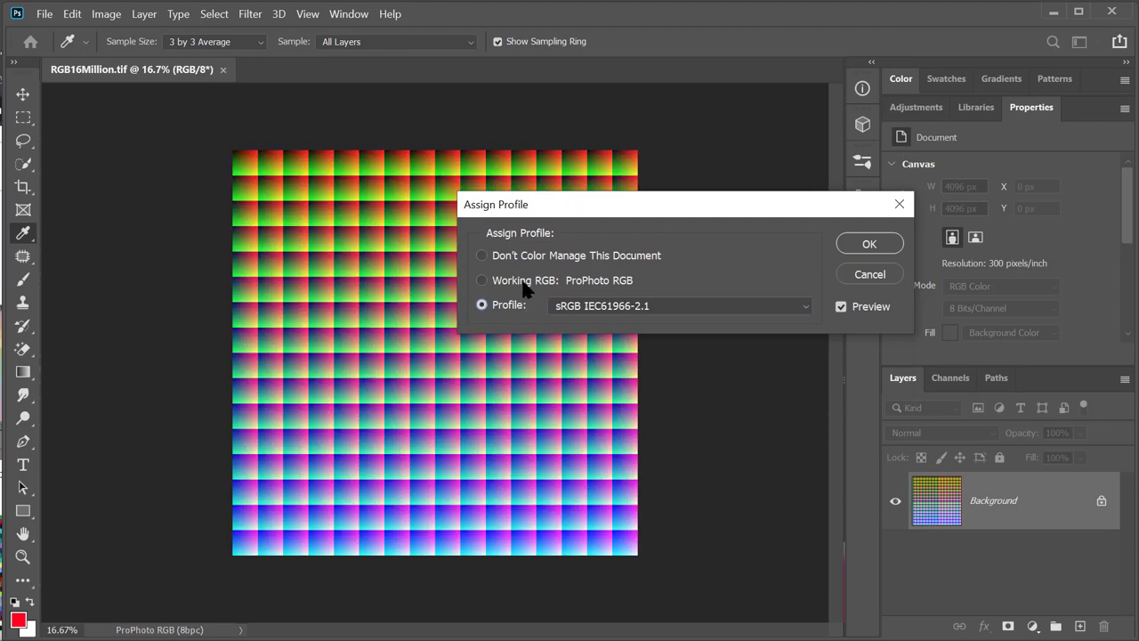
{"action": "left_click", "coordinate": [523, 283]}
{"action": "left_click", "coordinate": [520, 305]}
{"action": "left_click", "coordinate": [537, 294]}
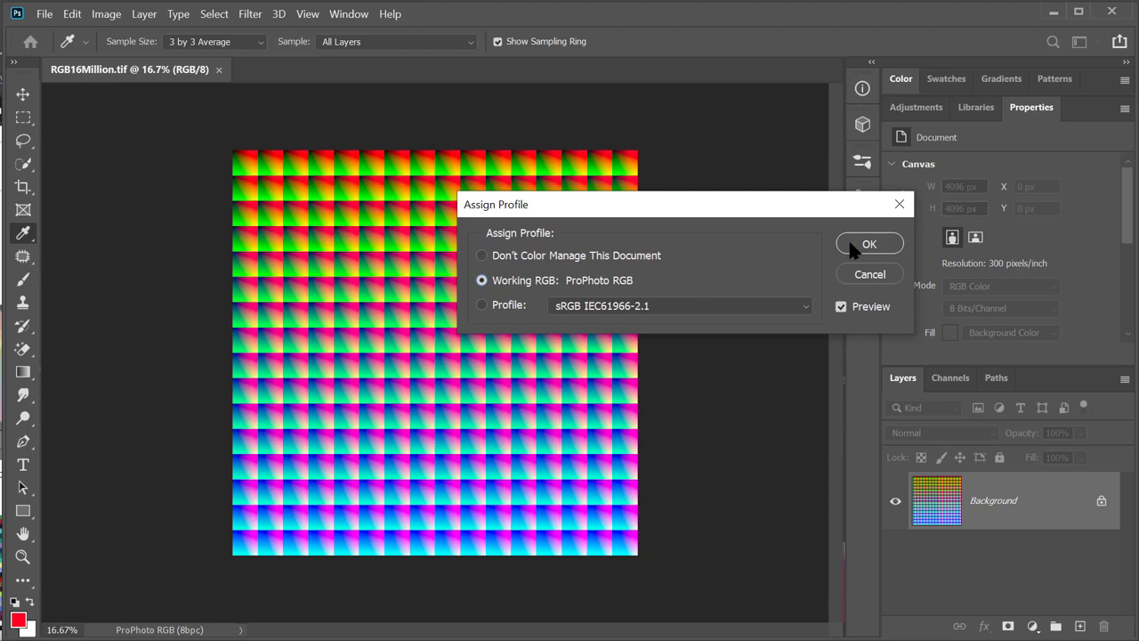
{"action": "left_click", "coordinate": [882, 272]}
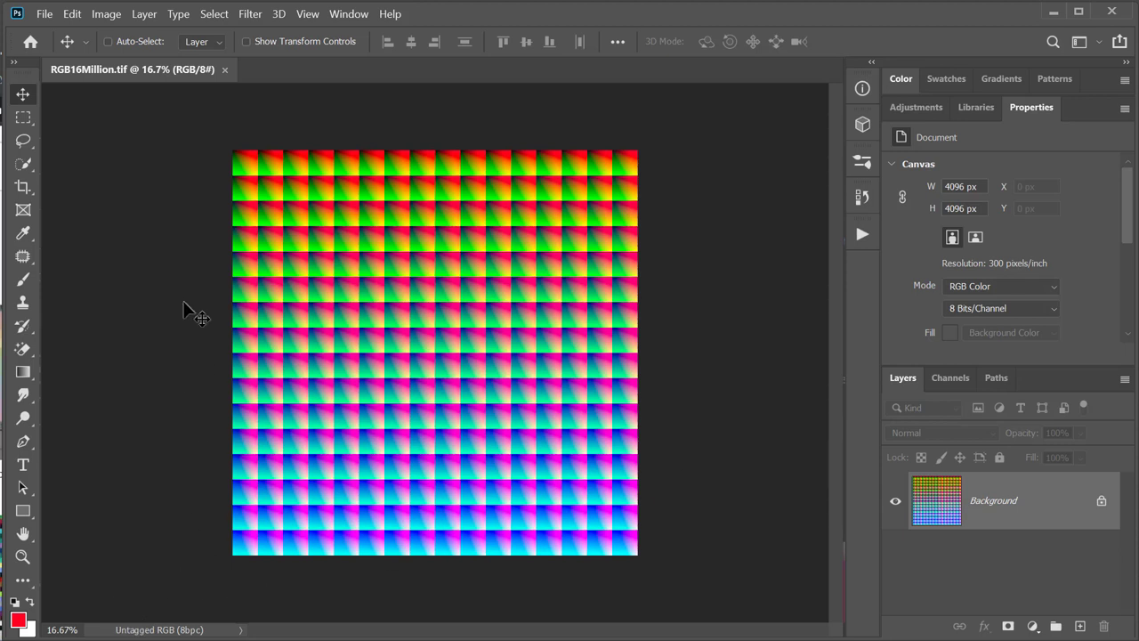
{"action": "left_click", "coordinate": [76, 14]}
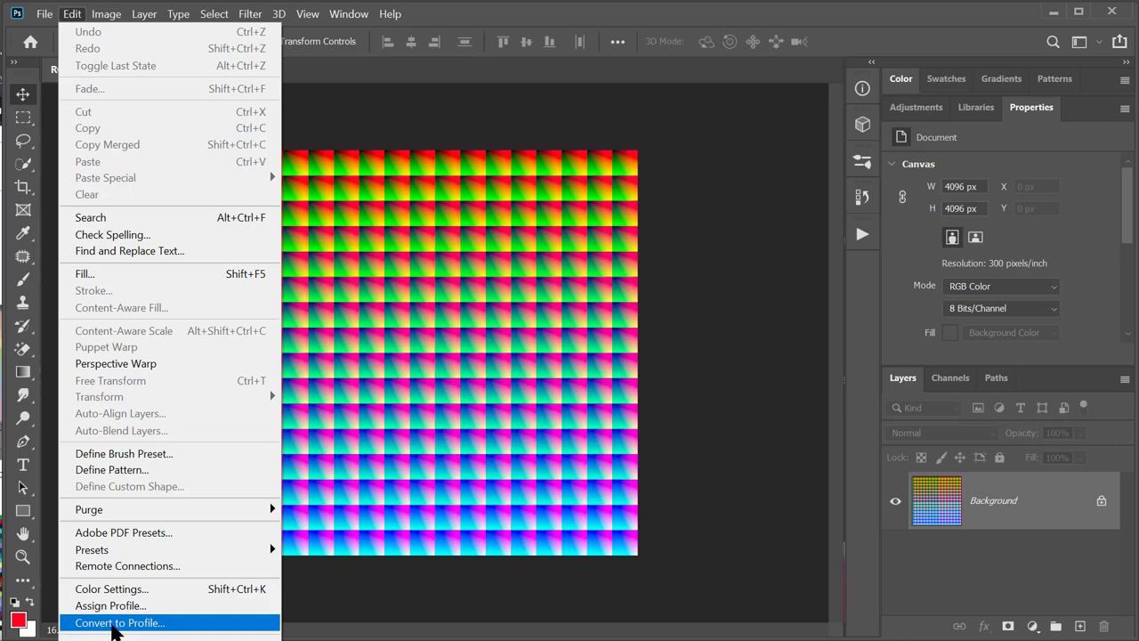
{"action": "left_click", "coordinate": [299, 583]}
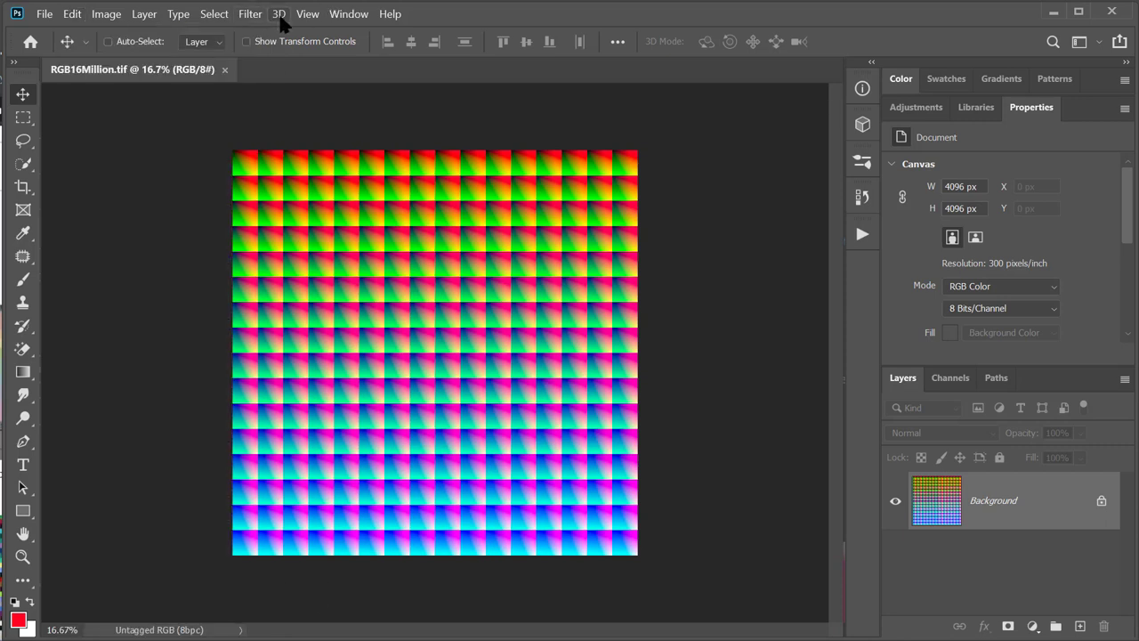
{"action": "left_click", "coordinate": [75, 16]}
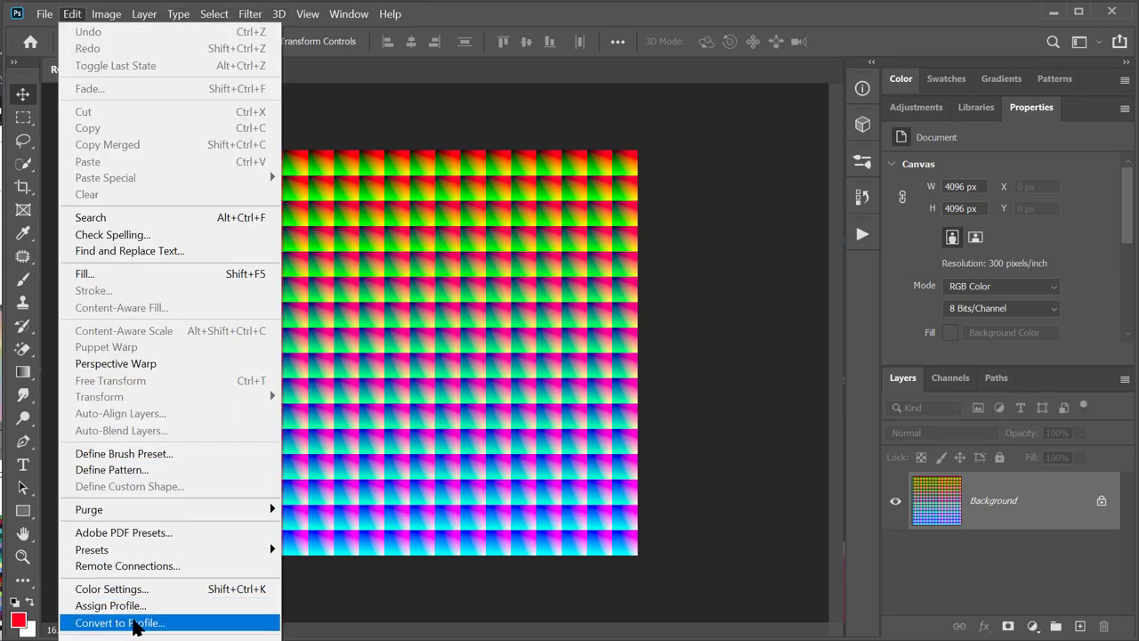
{"action": "left_click", "coordinate": [384, 98]}
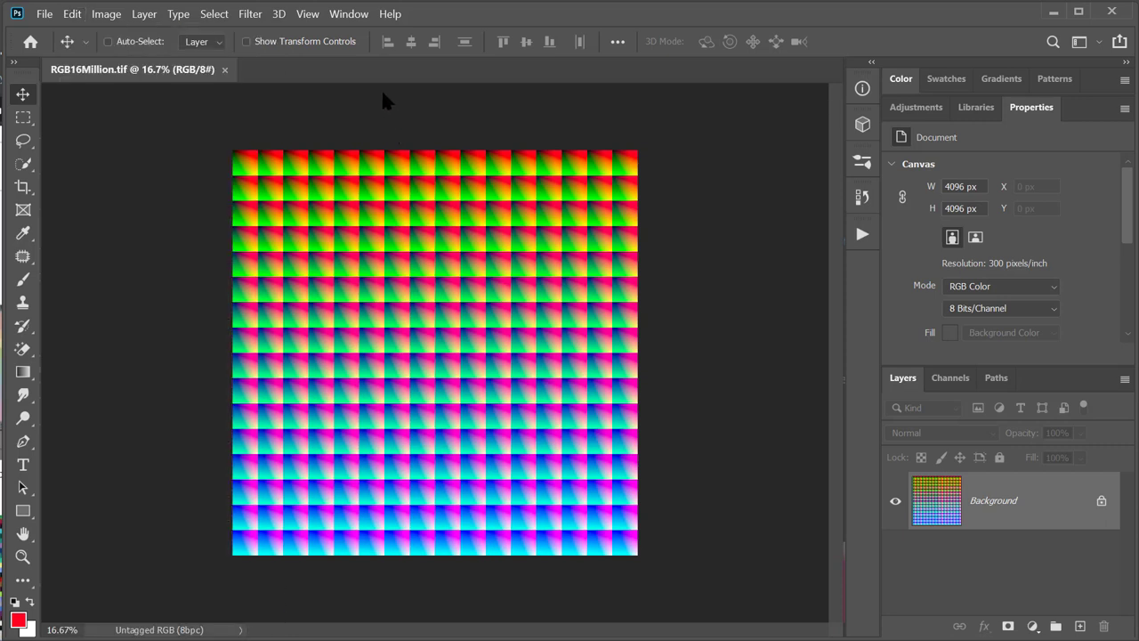
{"action": "left_click", "coordinate": [308, 15]}
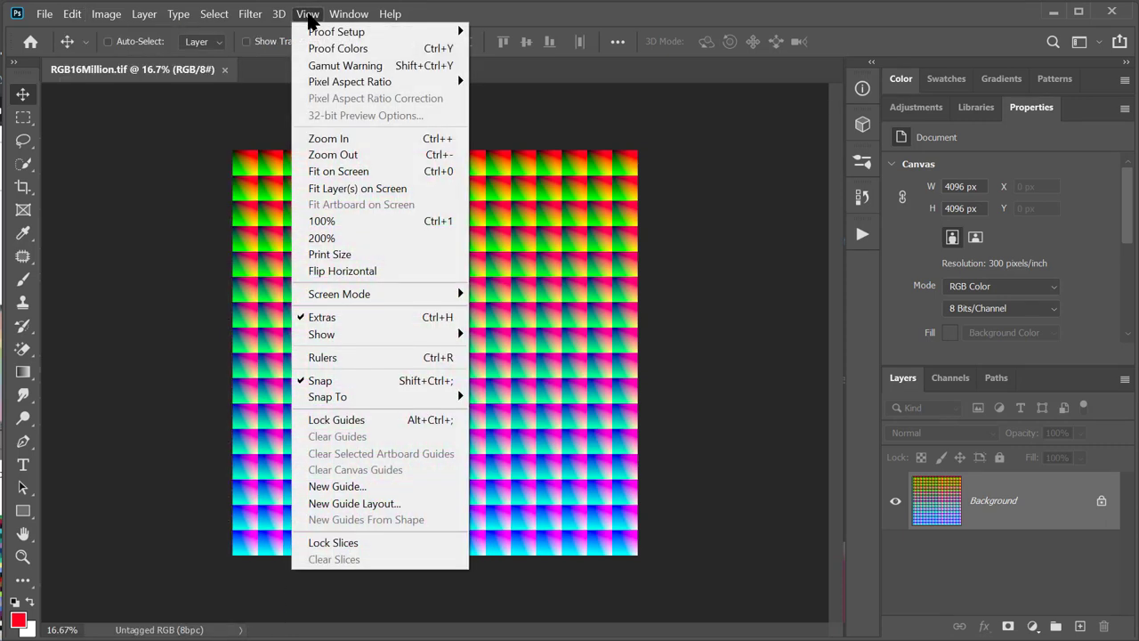
{"action": "mouse_move", "coordinate": [322, 34]}
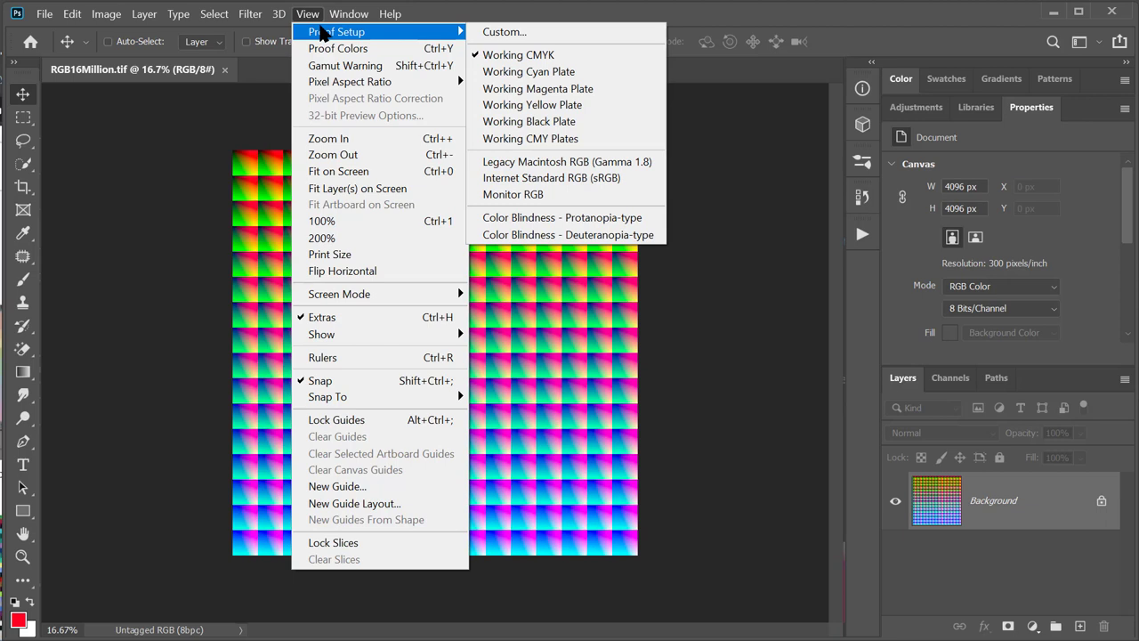
{"action": "left_click", "coordinate": [196, 146]}
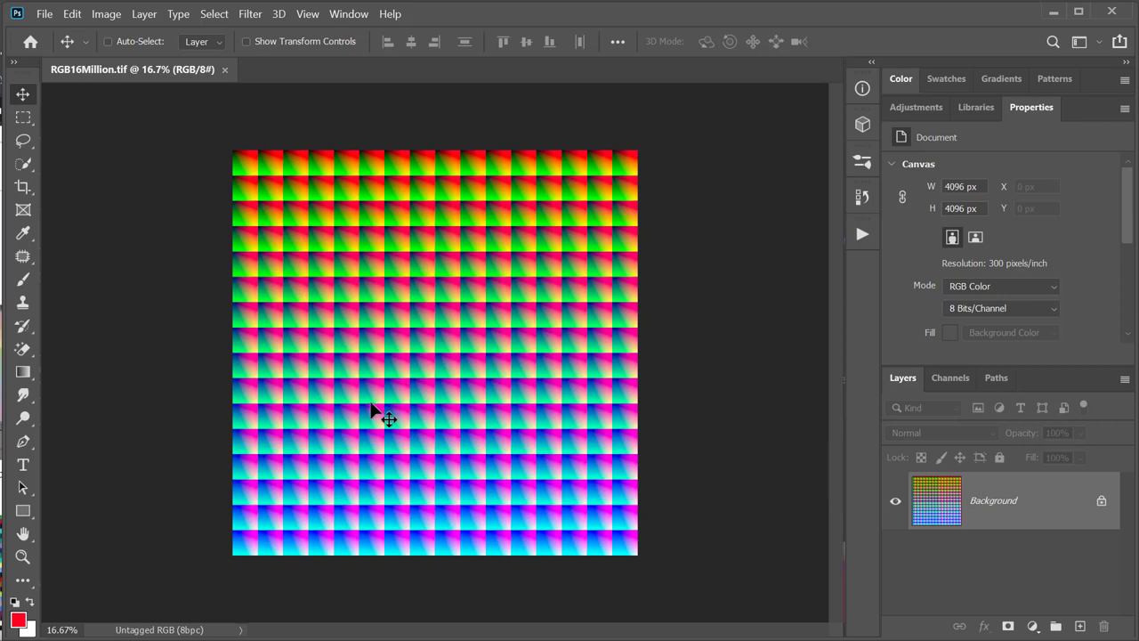
{"action": "left_click", "coordinate": [306, 15]}
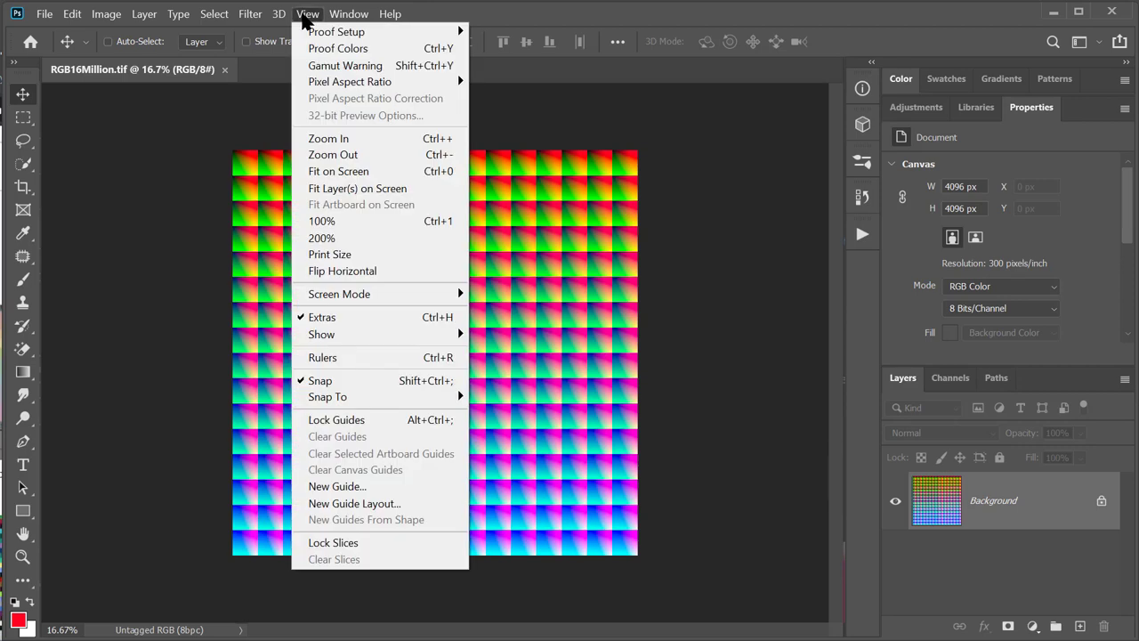
{"action": "mouse_move", "coordinate": [307, 33]}
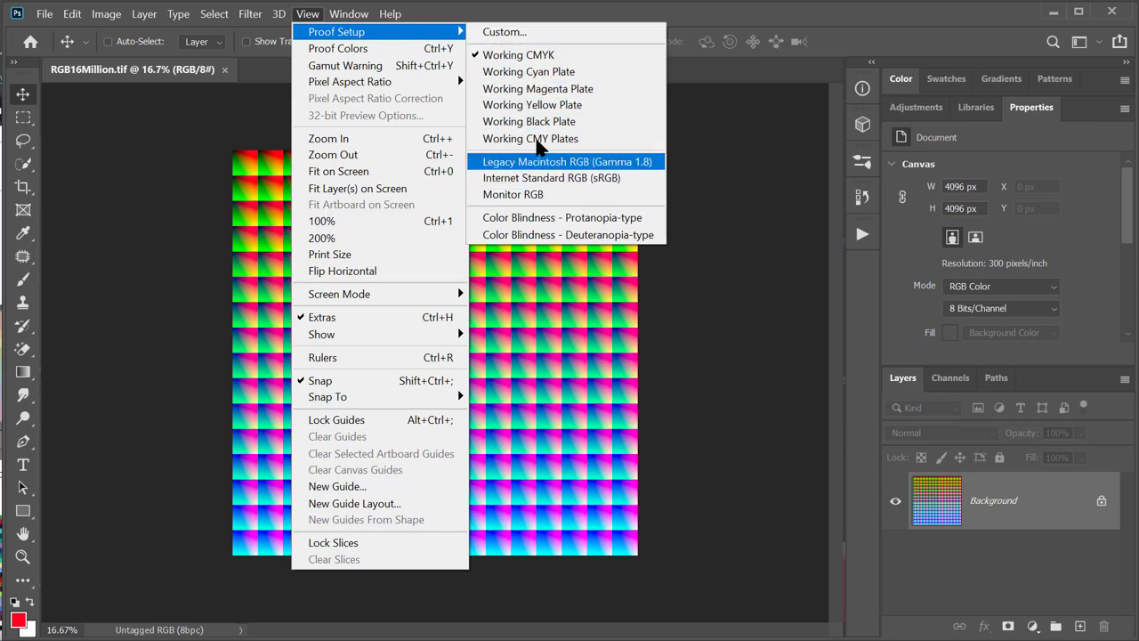
{"action": "left_click", "coordinate": [538, 34]}
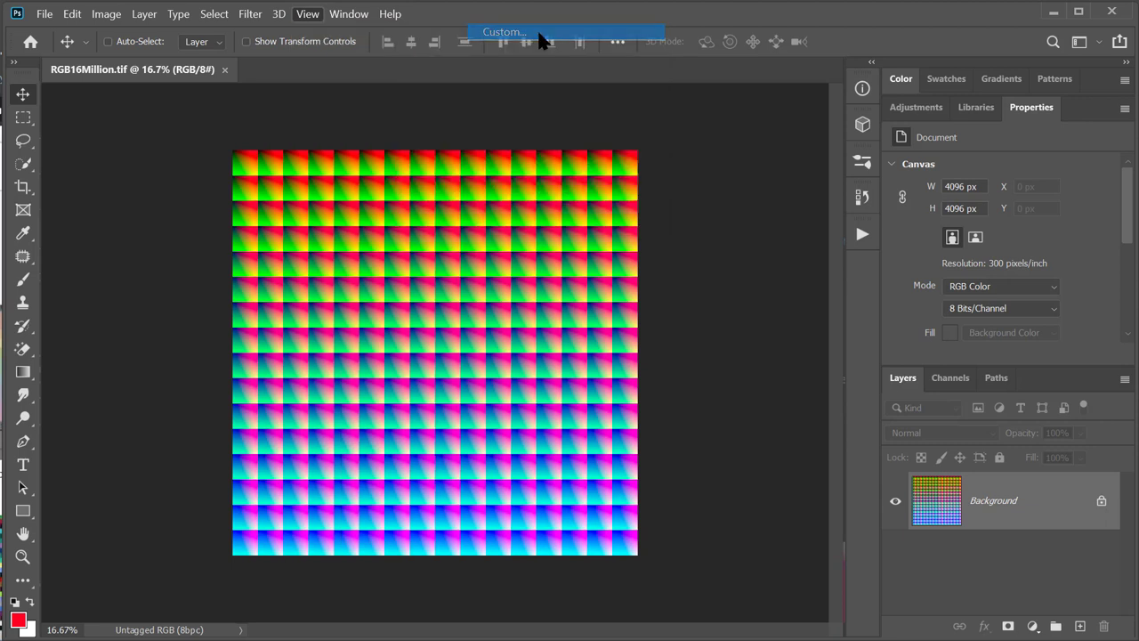
{"action": "left_click_drag", "start_coordinate": [837, 334], "coordinate": [518, 131]}
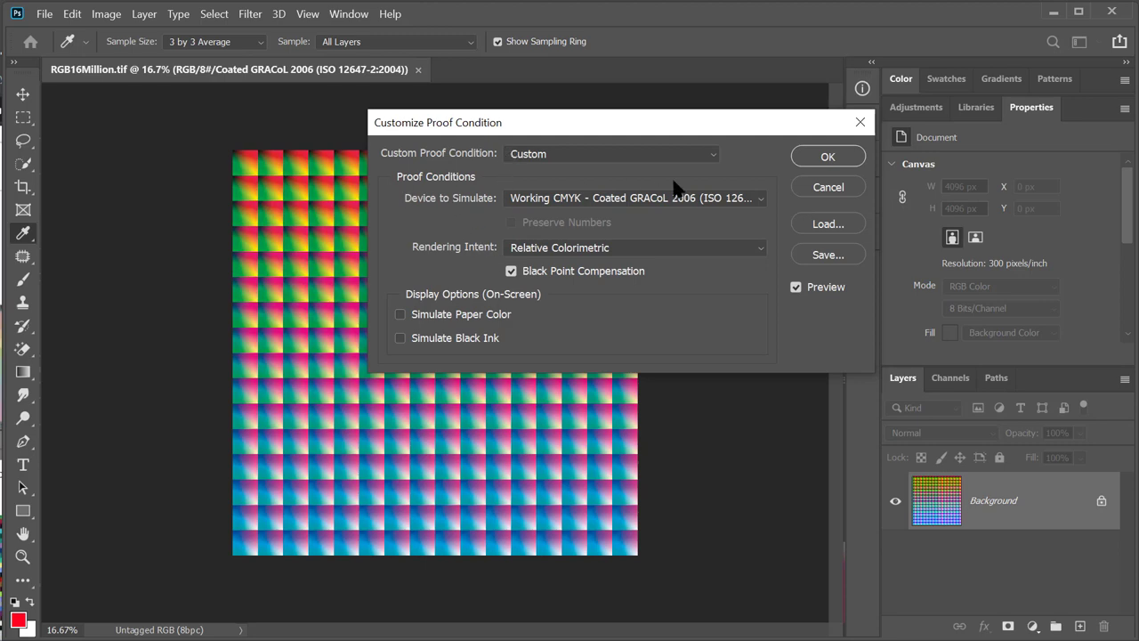
{"action": "left_click", "coordinate": [850, 185]}
{"action": "key", "text": "v"}
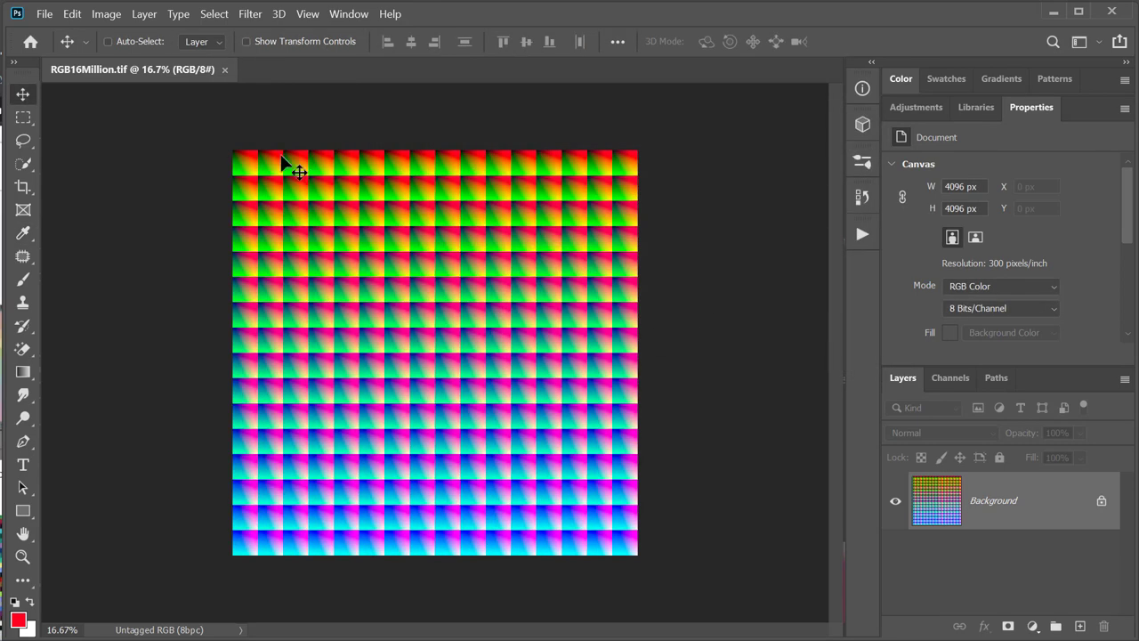
Step: Assign the working RGB profile, ProPhoto RGB, to the untagged RGB16Million.tif document
{"action": "left_click", "coordinate": [71, 21]}
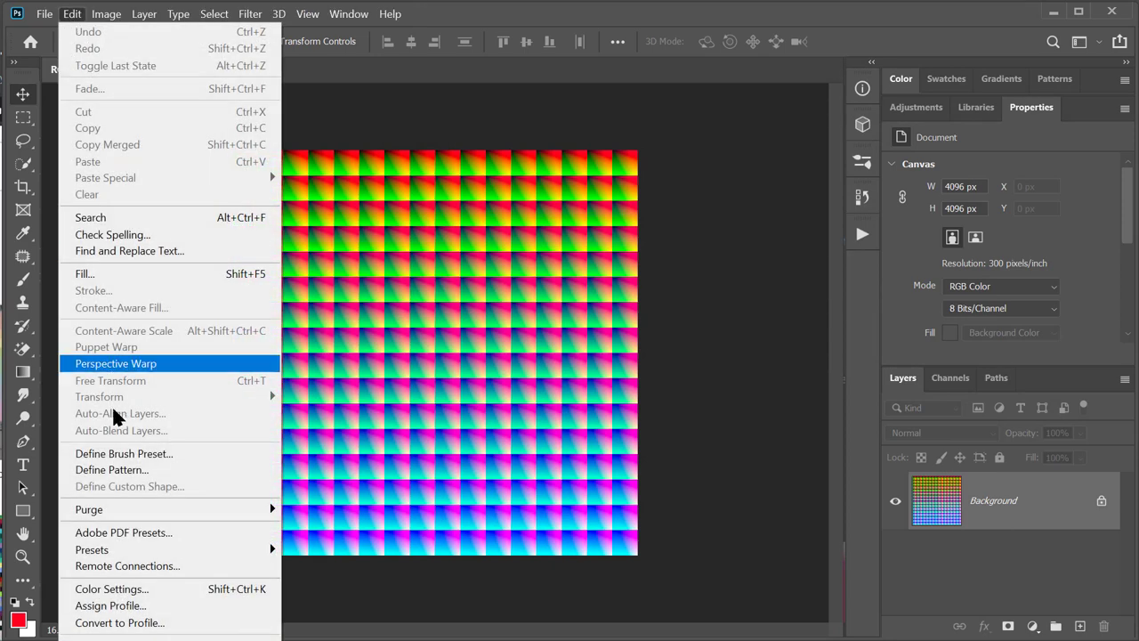
{"action": "left_click", "coordinate": [107, 601]}
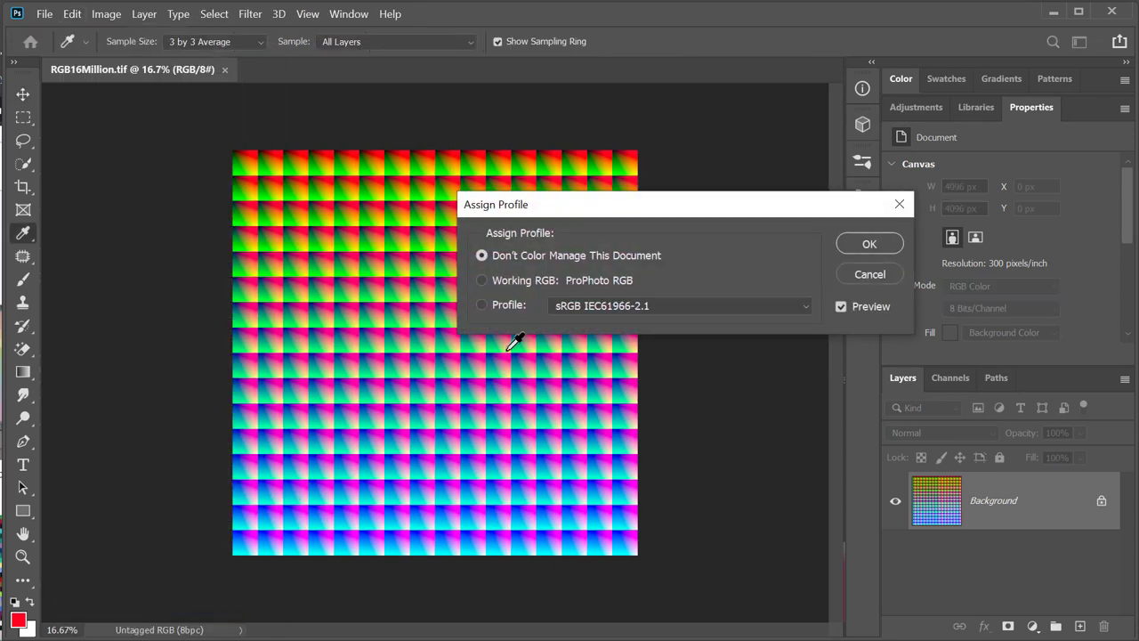
{"action": "left_click", "coordinate": [510, 281]}
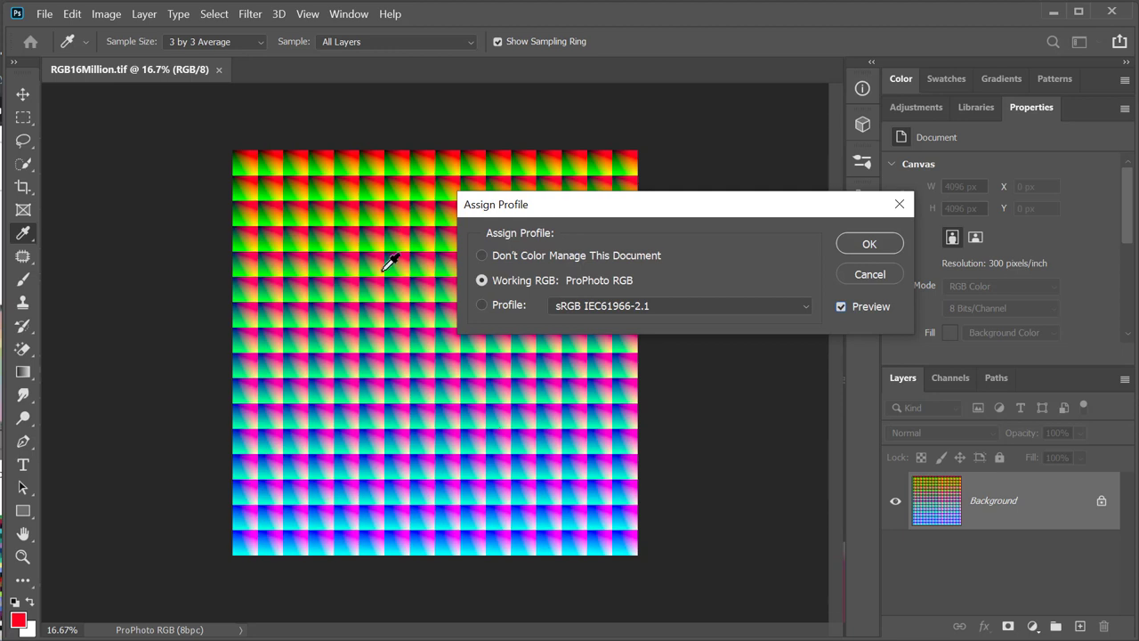
{"action": "key", "text": "v"}
{"action": "left_click", "coordinate": [856, 246]}
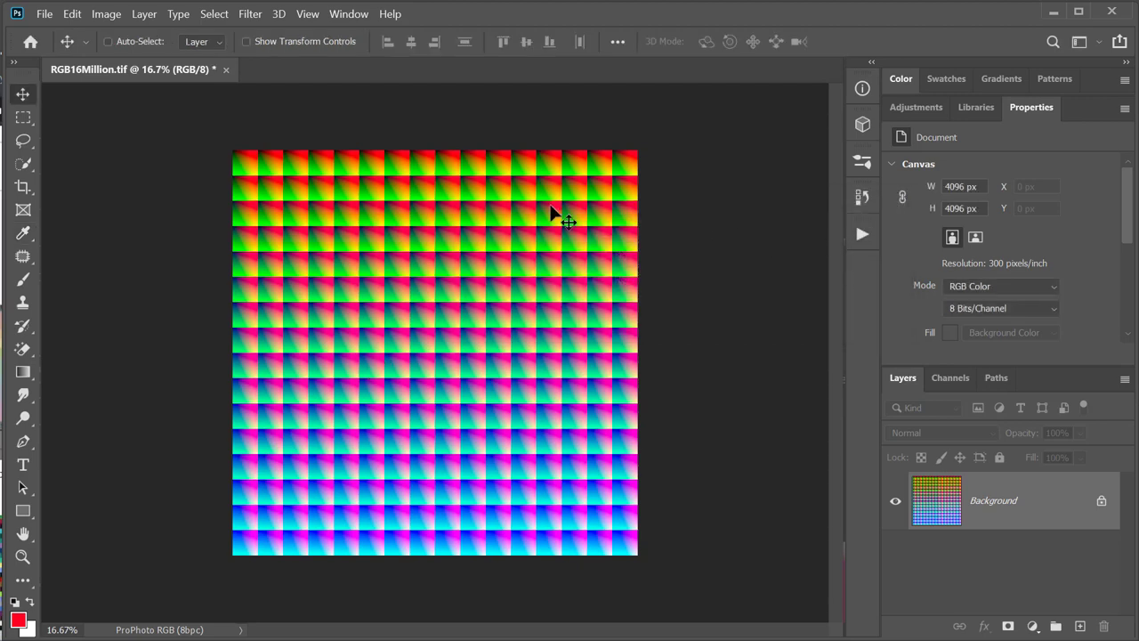
Step: Start a custom proof setup and review the devices to simulate, keeping Working CMYK - Coated GRACoL 2006 (ISO 12647-2:2004)
{"action": "left_click", "coordinate": [308, 14]}
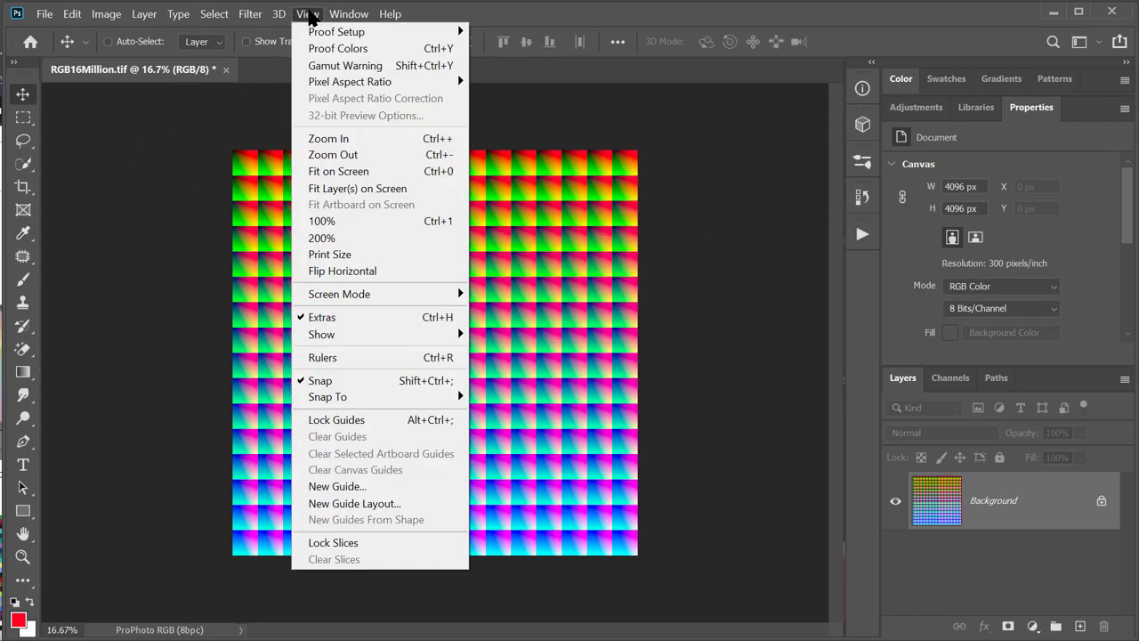
{"action": "mouse_move", "coordinate": [326, 31]}
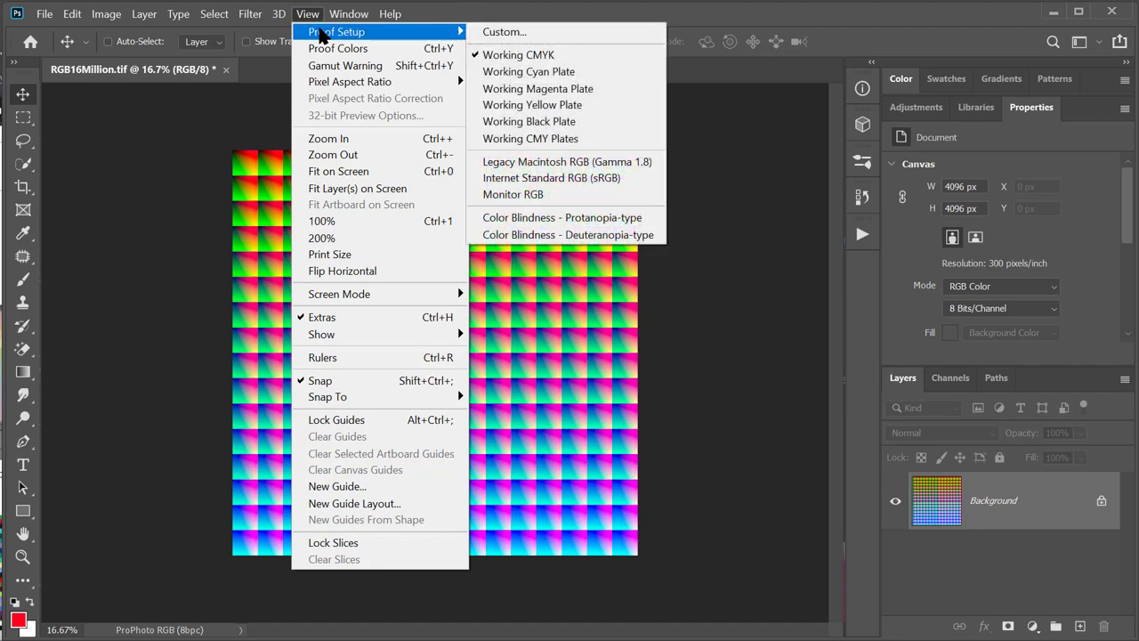
{"action": "left_click", "coordinate": [487, 34]}
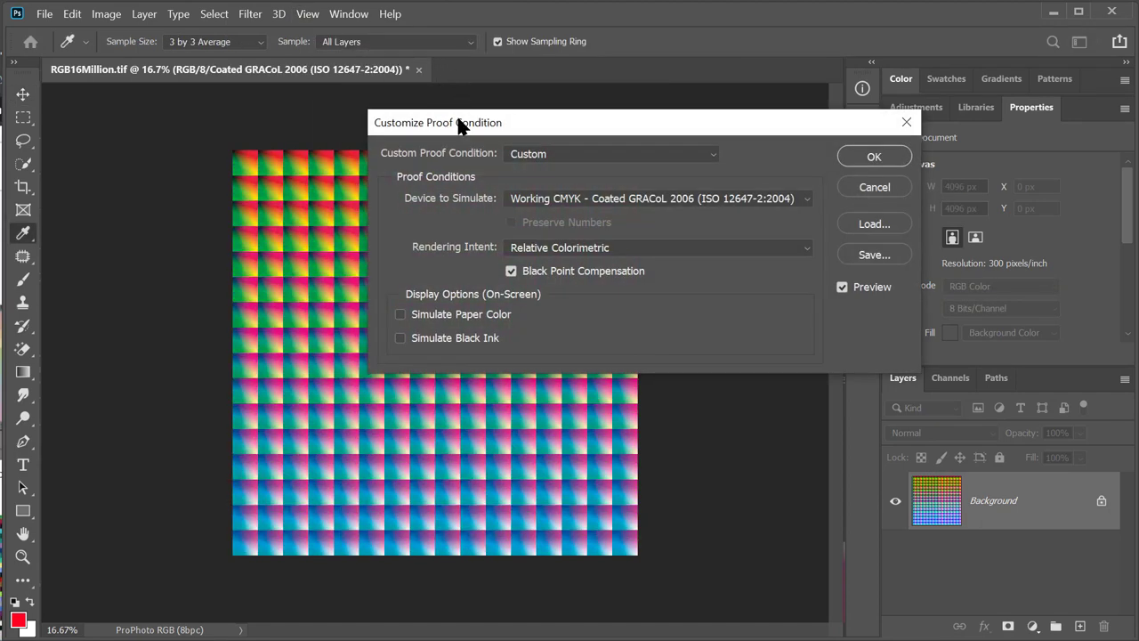
{"action": "left_click_drag", "start_coordinate": [460, 125], "coordinate": [554, 247]}
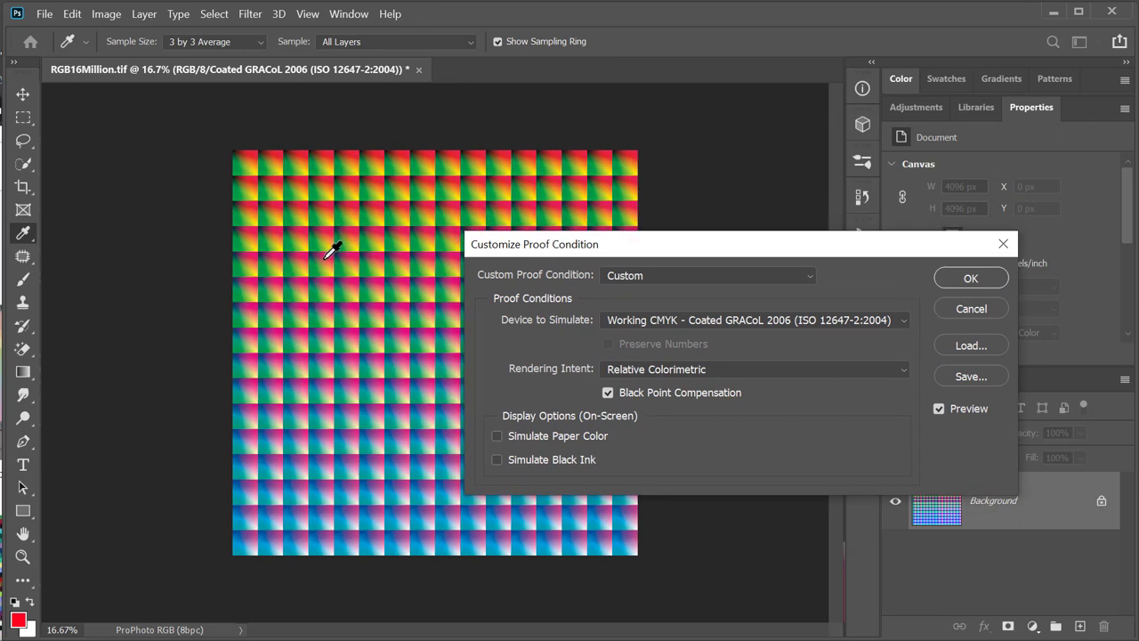
{"action": "left_click", "coordinate": [734, 322]}
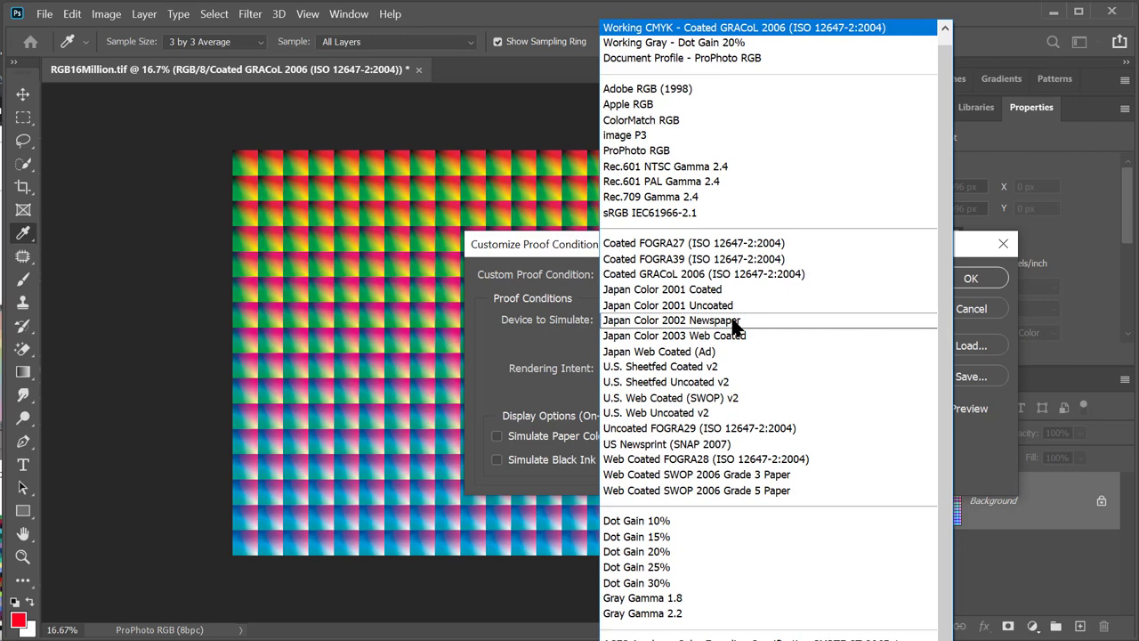
{"action": "left_click", "coordinate": [568, 264]}
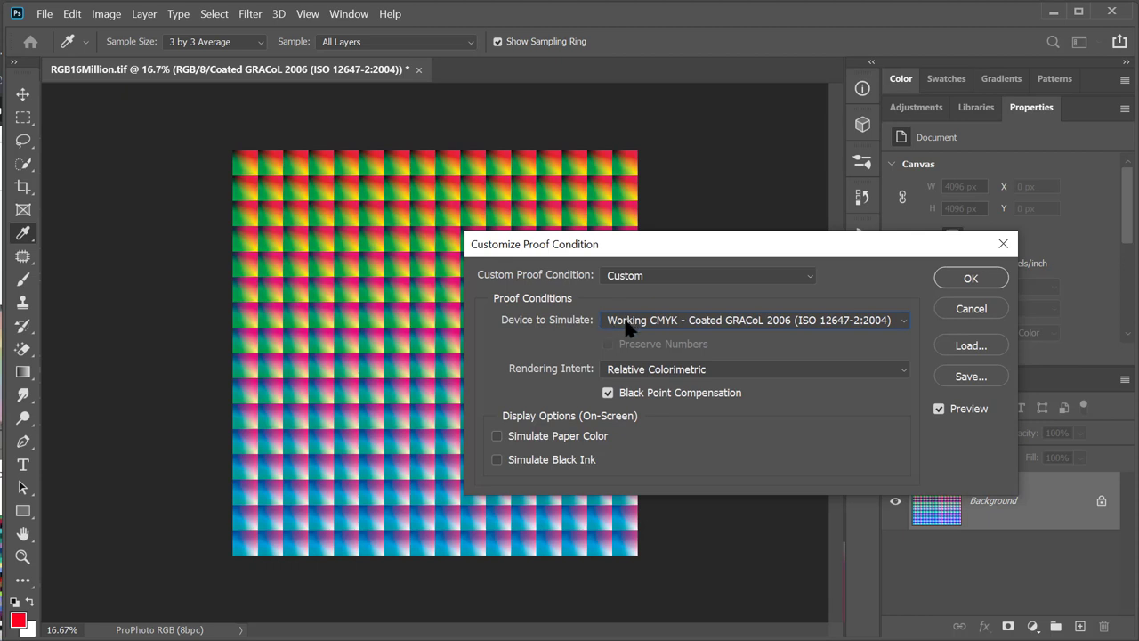
Step: Compare the Perceptual and Saturation rendering intents in the proof preview, returning to Relative Colorimetric
{"action": "left_click", "coordinate": [628, 375]}
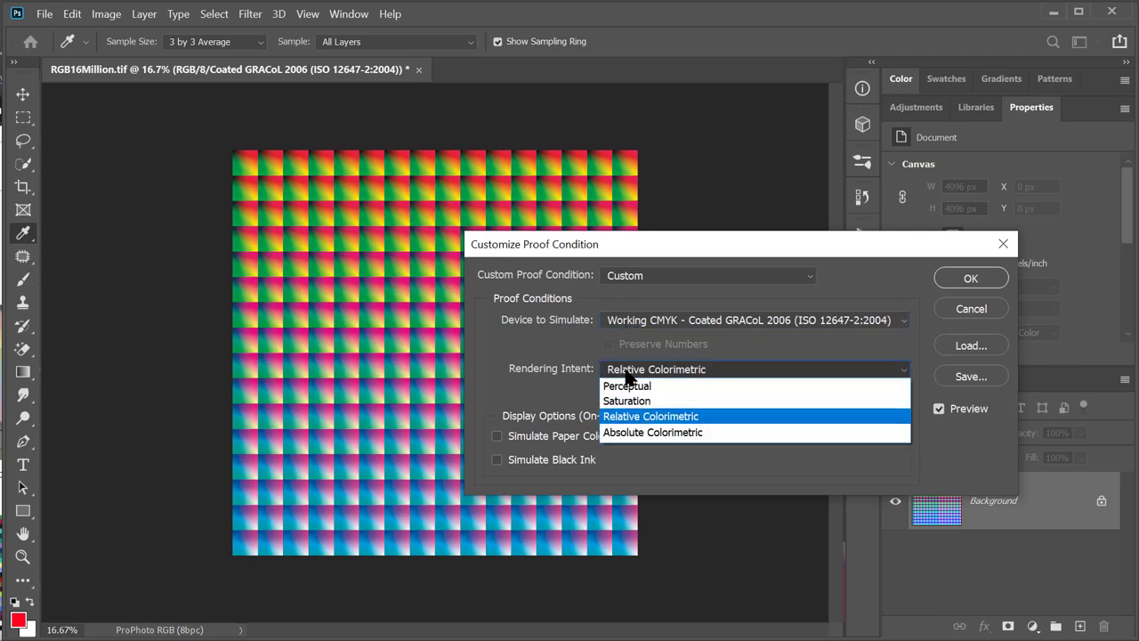
{"action": "left_click", "coordinate": [630, 387]}
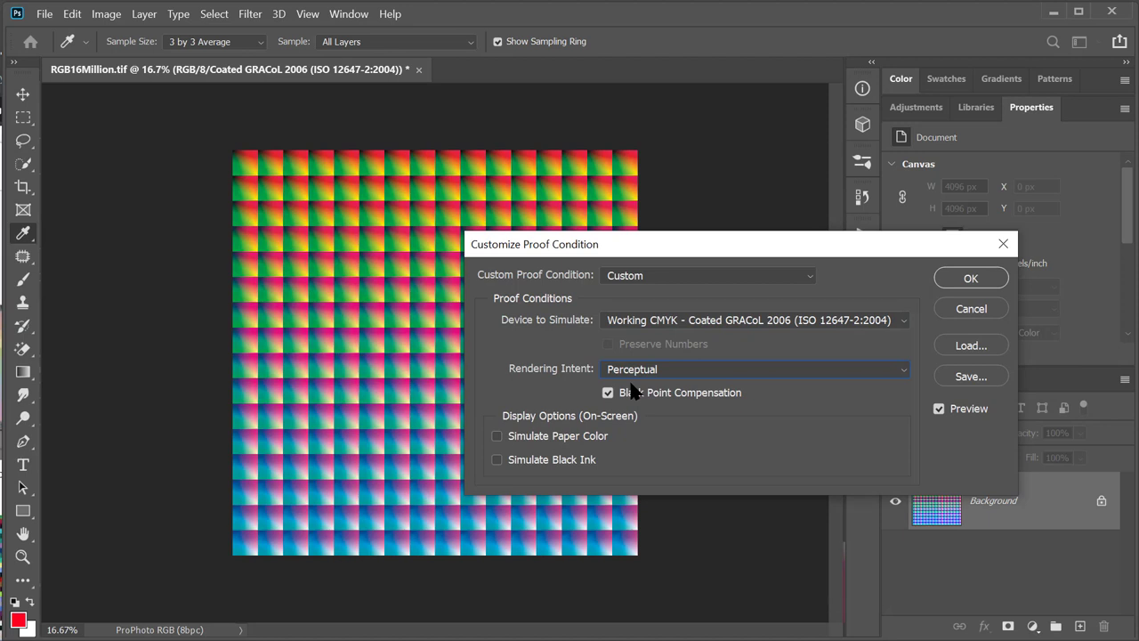
{"action": "left_click", "coordinate": [635, 374]}
{"action": "left_click", "coordinate": [634, 401]}
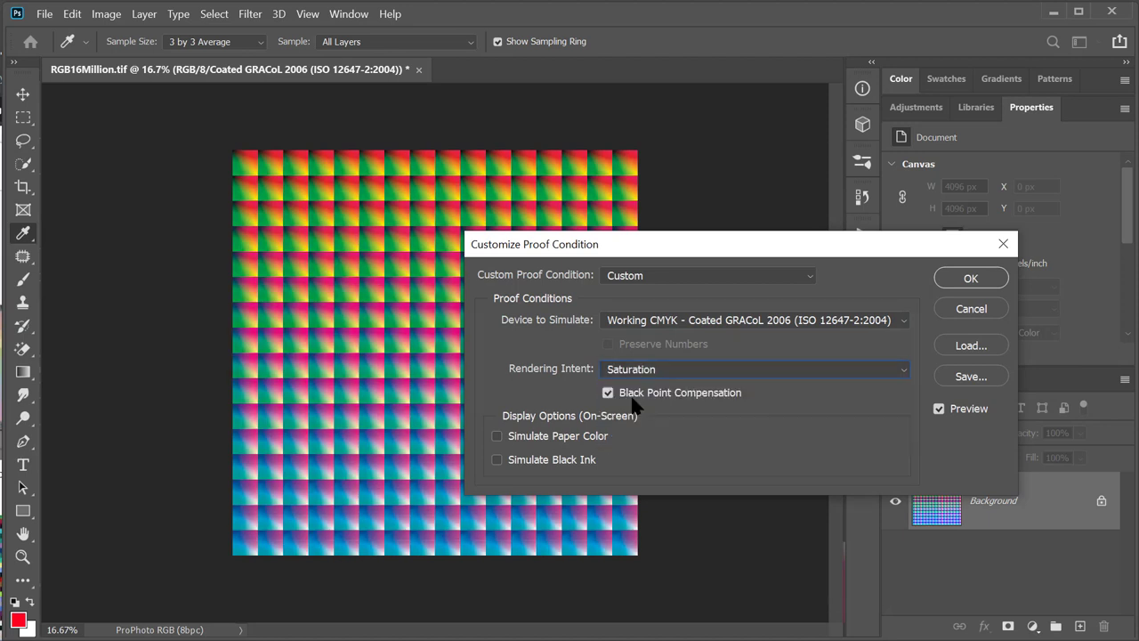
{"action": "left_click", "coordinate": [634, 372]}
{"action": "left_click", "coordinate": [635, 413]}
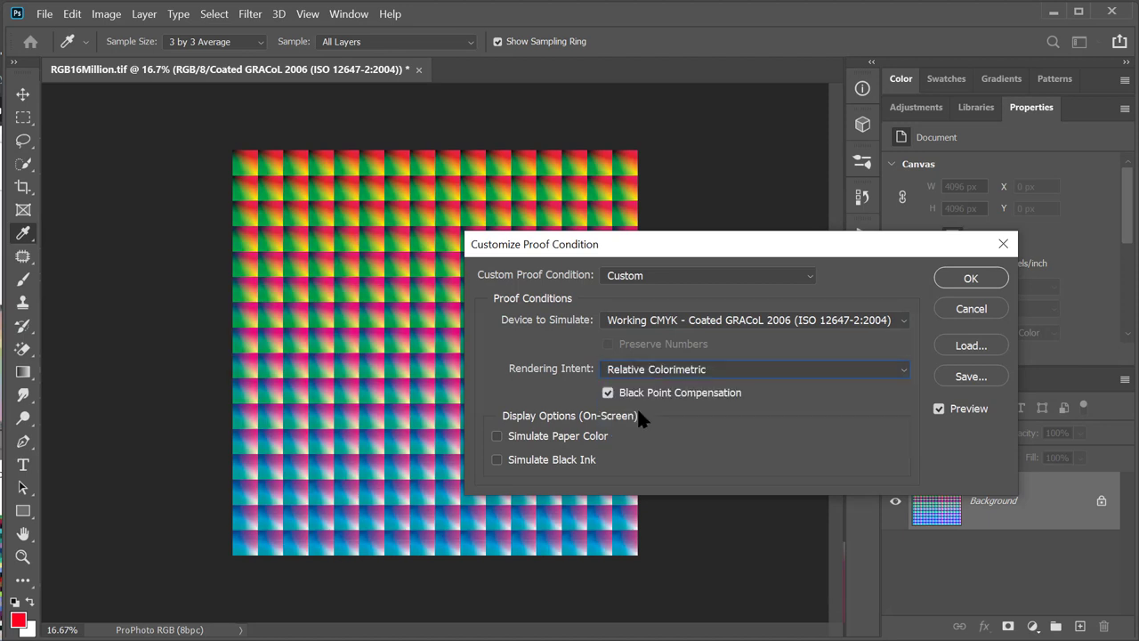
Step: Compare the proof with and without Black Point Compensation, leaving it enabled
{"action": "left_click", "coordinate": [608, 392]}
{"action": "left_click", "coordinate": [609, 392]}
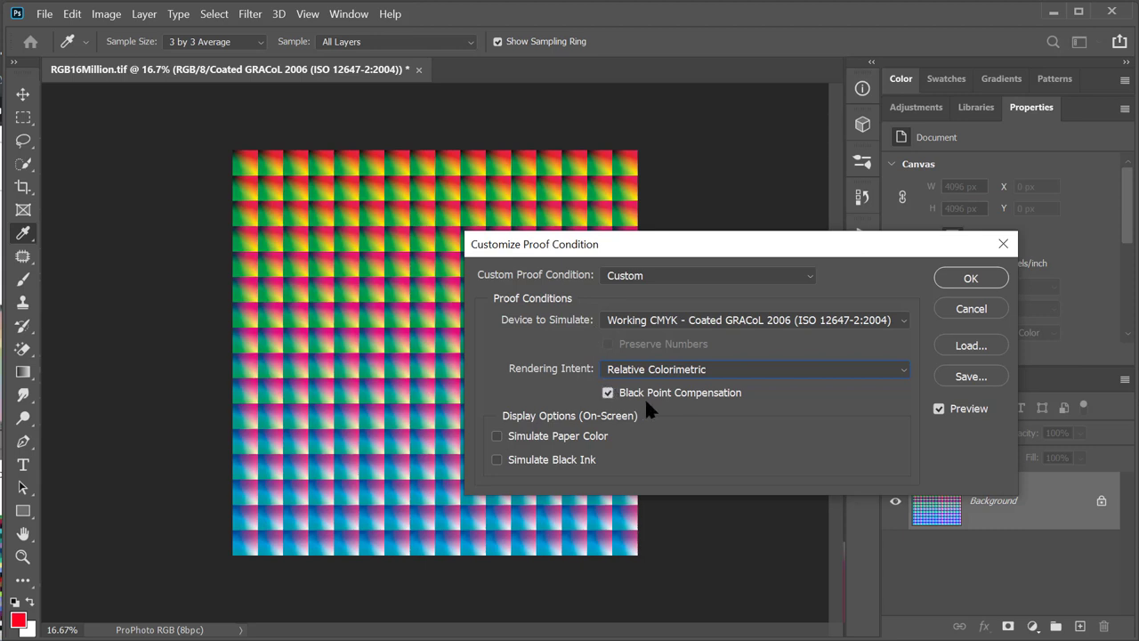
{"action": "left_click", "coordinate": [608, 393]}
{"action": "left_click", "coordinate": [608, 394]}
{"action": "left_click", "coordinate": [608, 393]}
{"action": "left_click", "coordinate": [608, 393]}
Step: Enable Simulate Paper Color, and accept the custom proof condition after comparing the image with preview off and on
{"action": "left_click", "coordinate": [566, 442]}
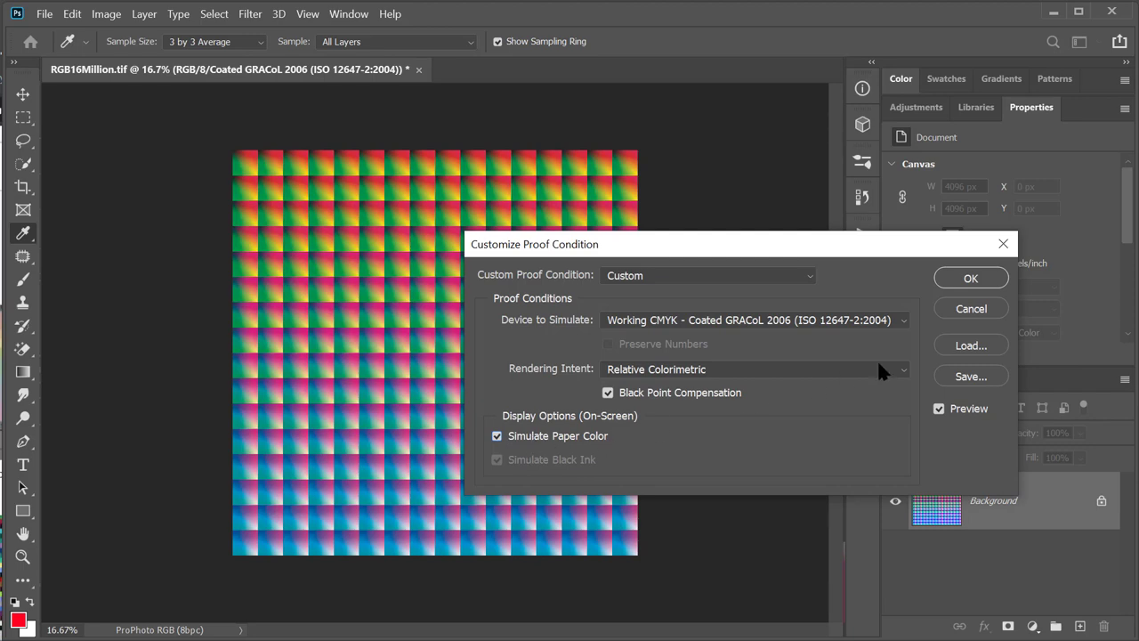
{"action": "left_click", "coordinate": [939, 408]}
{"action": "left_click", "coordinate": [939, 408]}
{"action": "left_click", "coordinate": [939, 409]}
{"action": "left_click", "coordinate": [939, 408]}
{"action": "left_click", "coordinate": [939, 409]}
{"action": "left_click", "coordinate": [939, 408]}
{"action": "left_click", "coordinate": [970, 278]}
{"action": "key", "text": "v"}
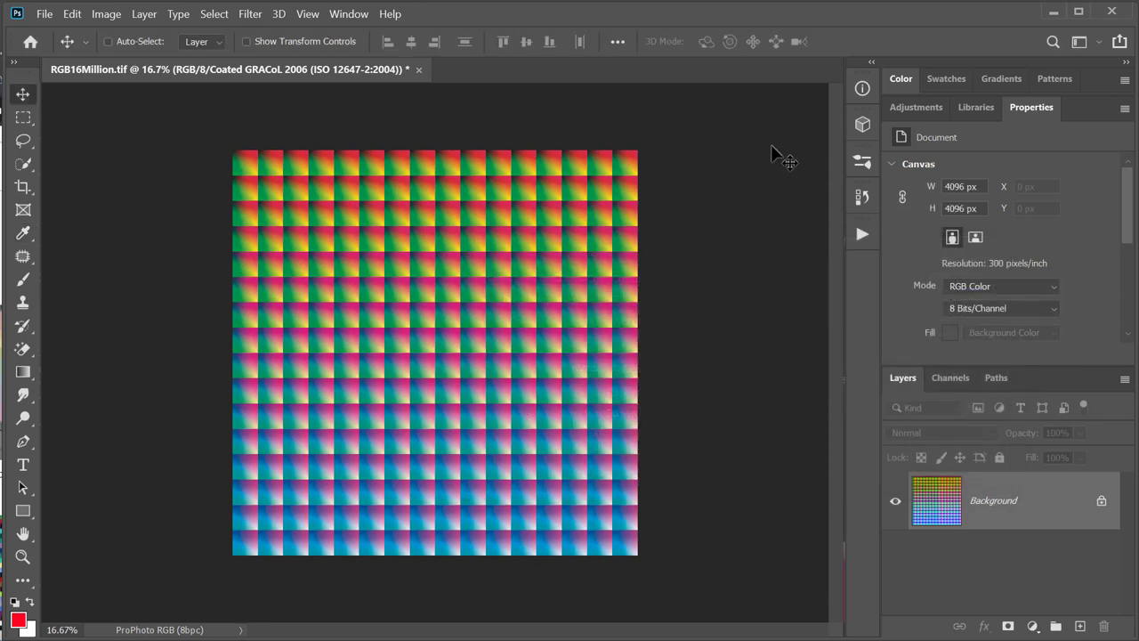
Step: Float the Info panel over the canvas and place a color sampler on a green patch near the image's center
{"action": "left_click", "coordinate": [862, 89]}
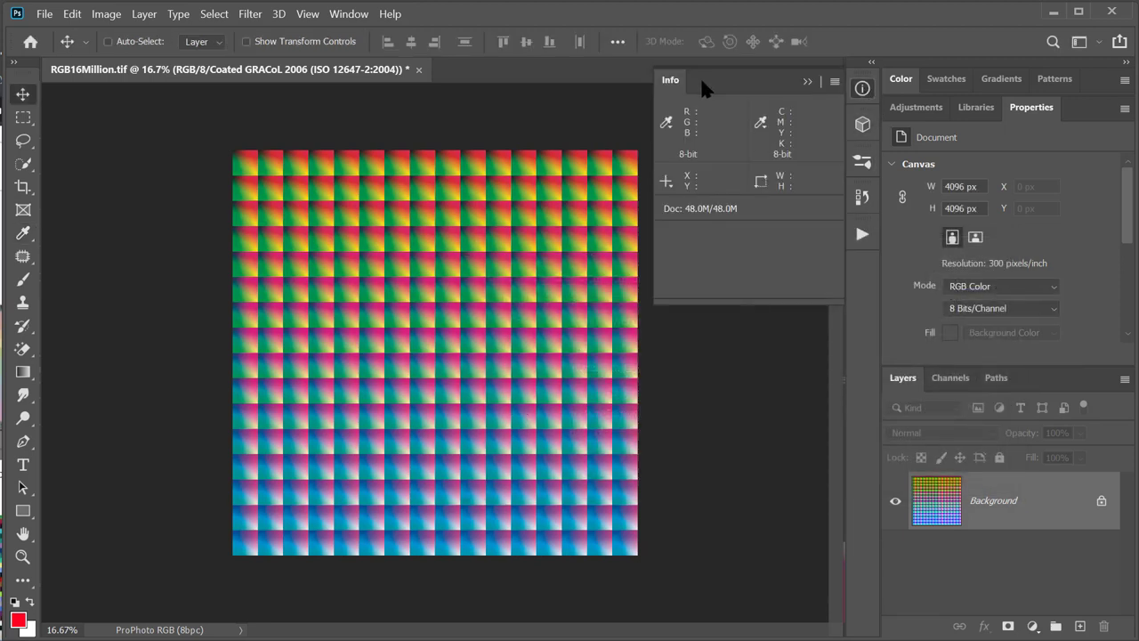
{"action": "left_click_drag", "start_coordinate": [688, 92], "coordinate": [609, 158]}
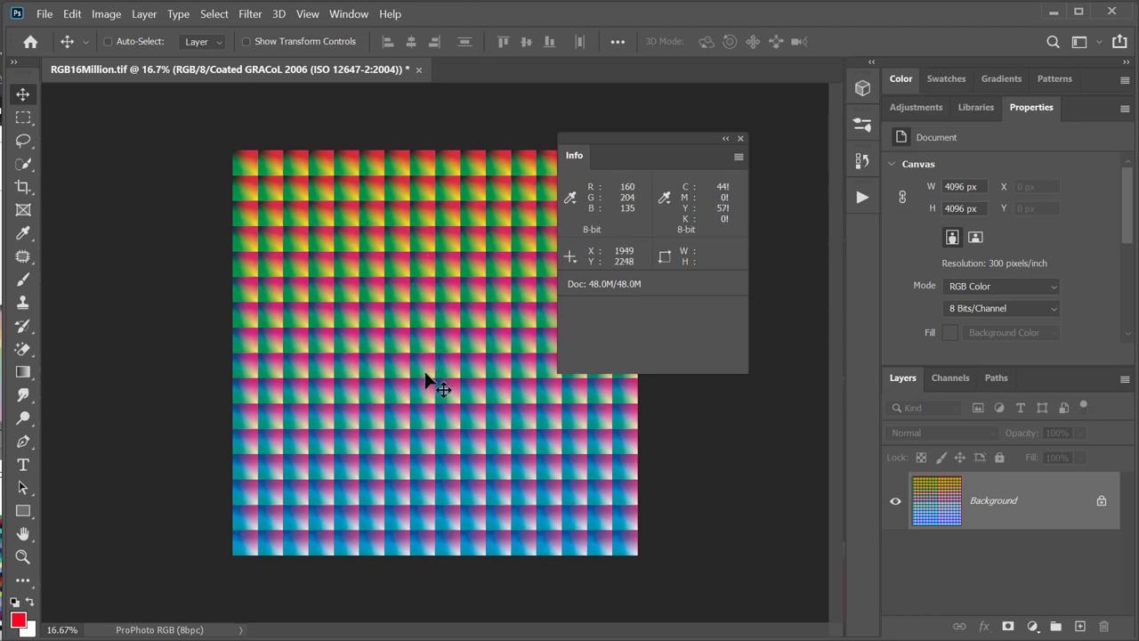
{"action": "key", "text": "alt"}
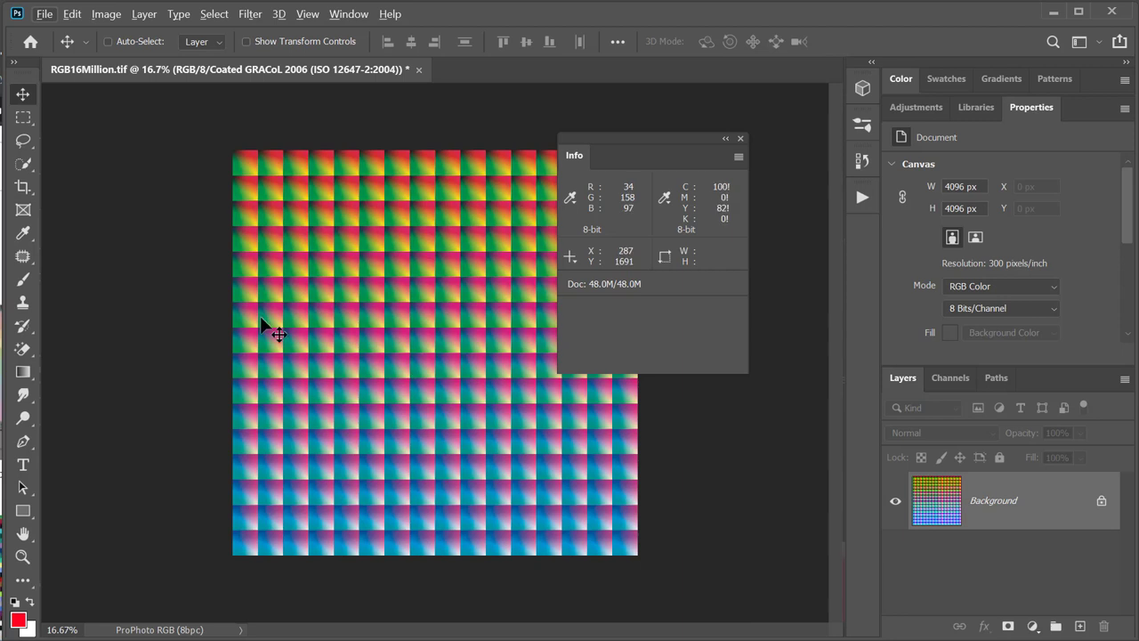
{"action": "key", "text": "i"}
{"action": "left_click", "coordinate": [129, 334]}
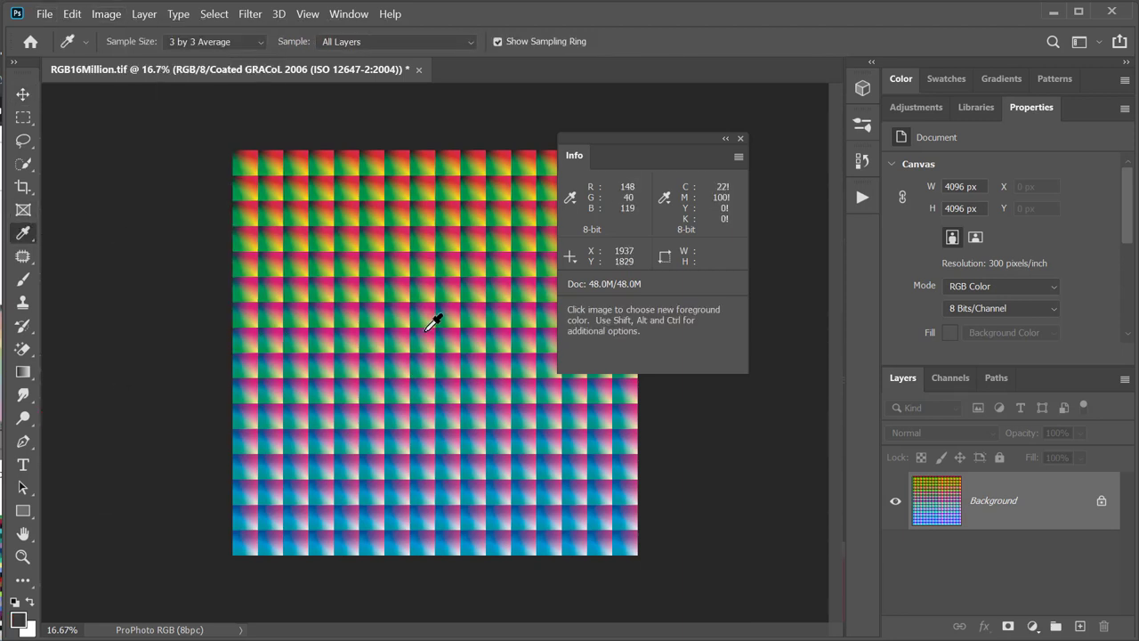
{"action": "key", "text": "shift"}
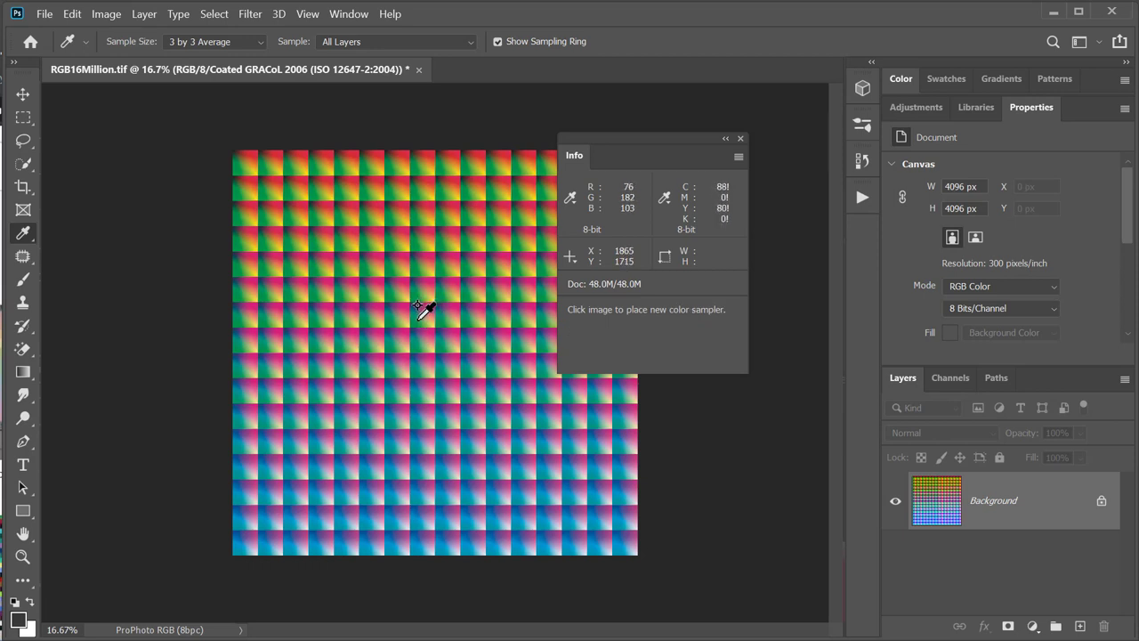
{"action": "left_click", "coordinate": [417, 320], "text": "shift"}
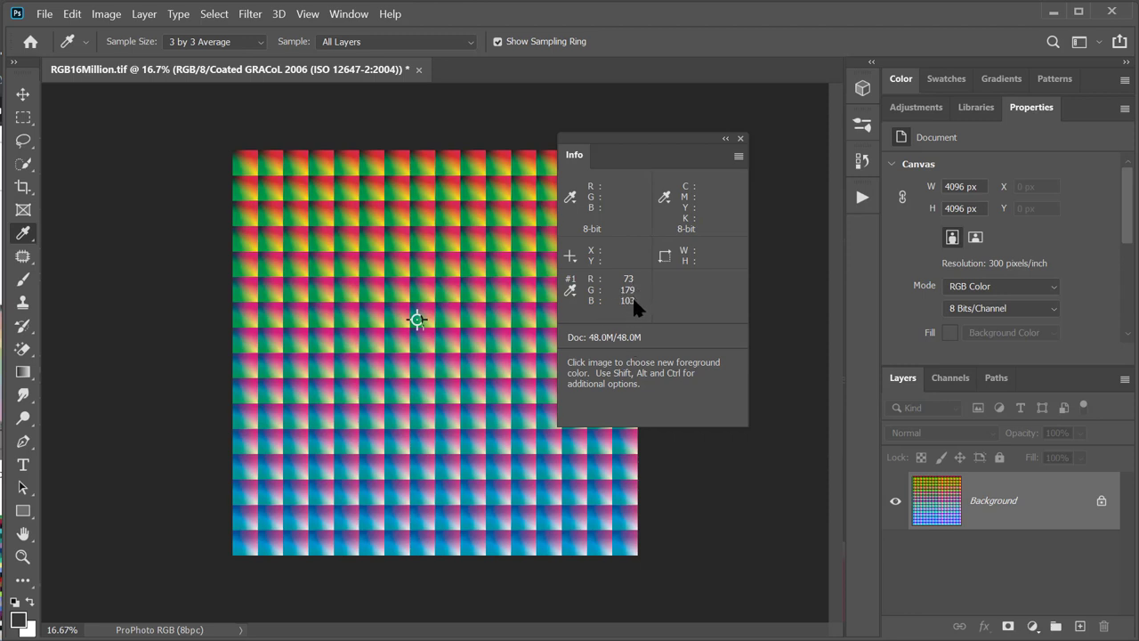
Step: Show the color sampler's values as CMYK Color, and switch its readout to Lab Color
{"action": "left_click", "coordinate": [573, 294]}
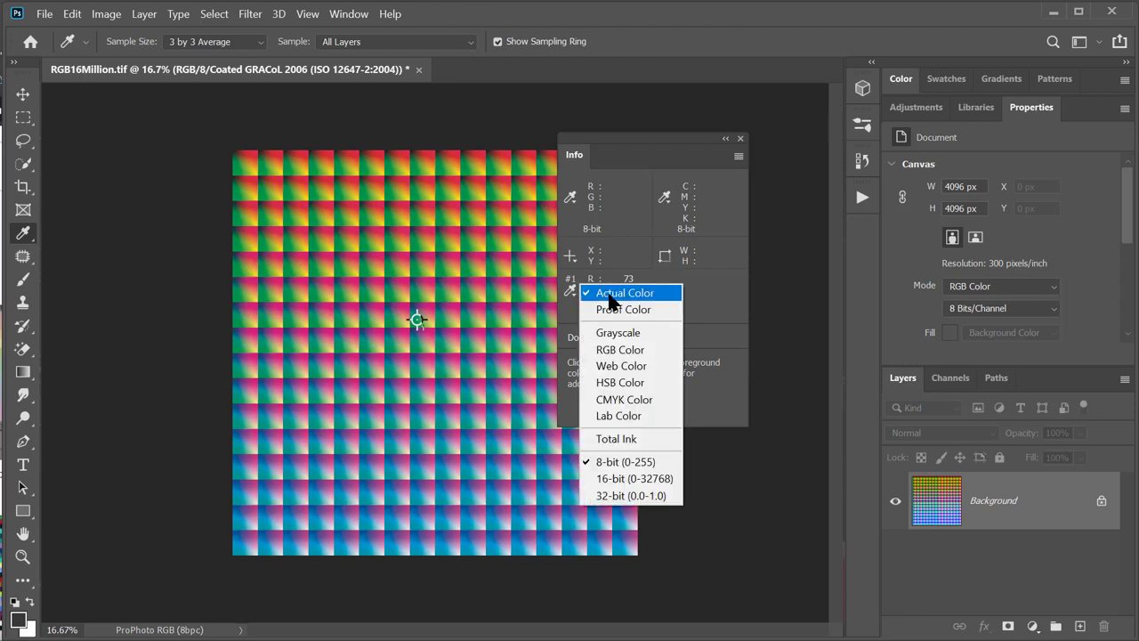
{"action": "left_click", "coordinate": [644, 399]}
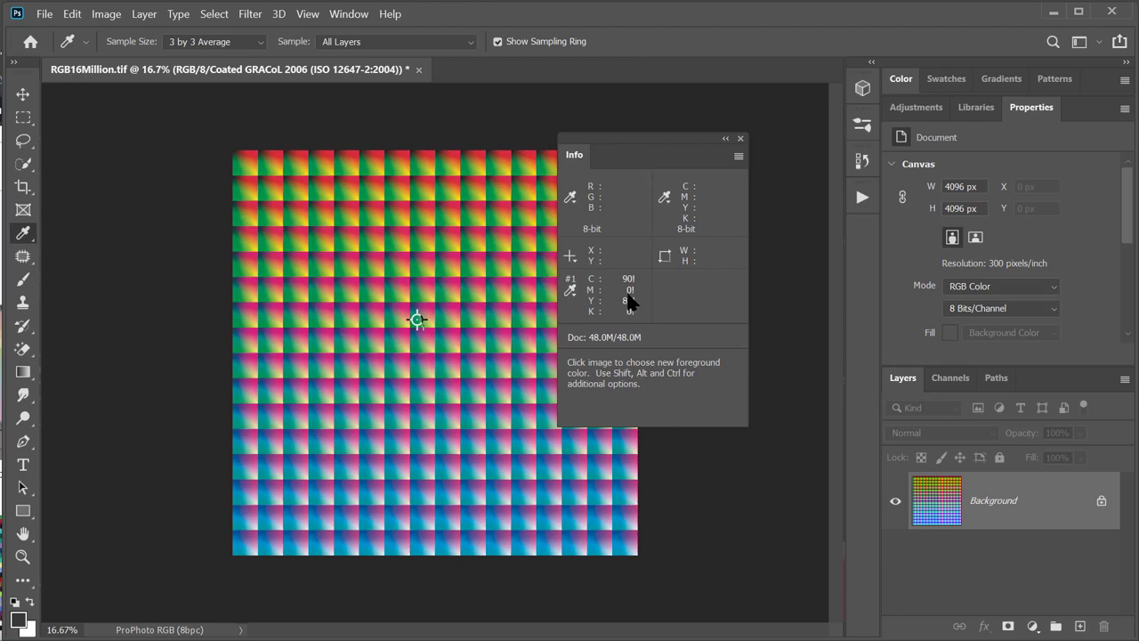
{"action": "left_click", "coordinate": [575, 294]}
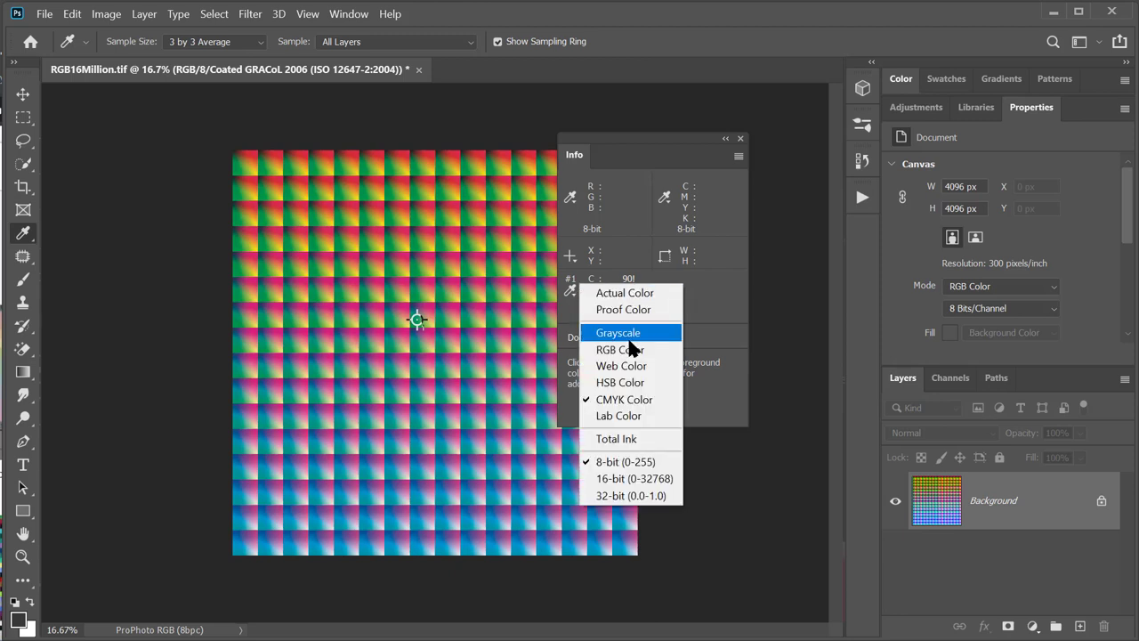
{"action": "left_click", "coordinate": [632, 415]}
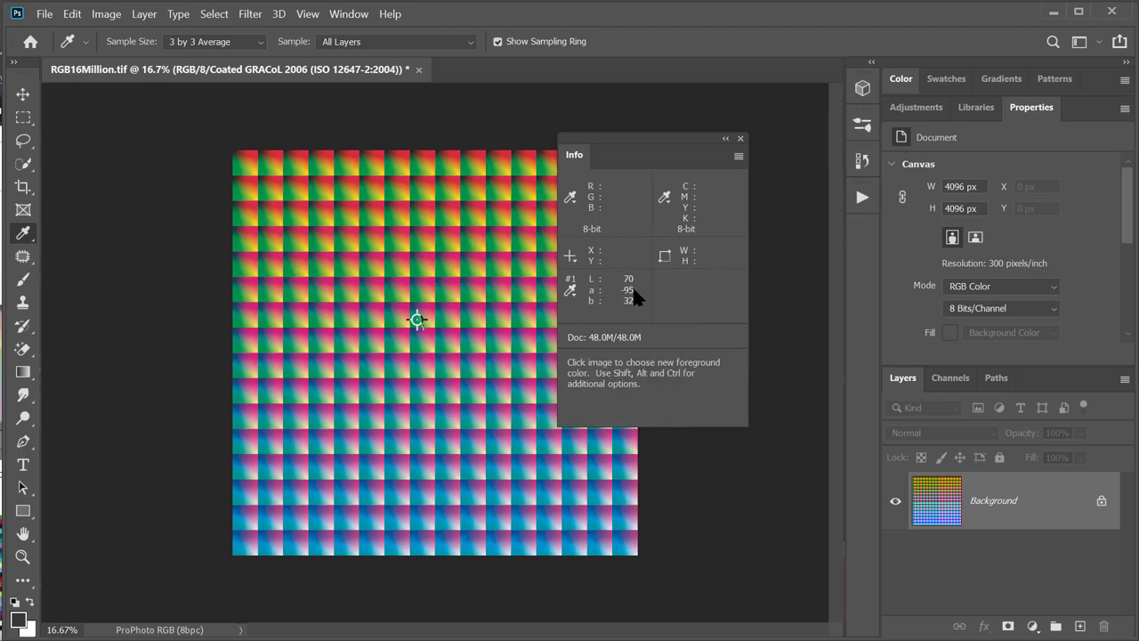
{"action": "left_click", "coordinate": [589, 298]}
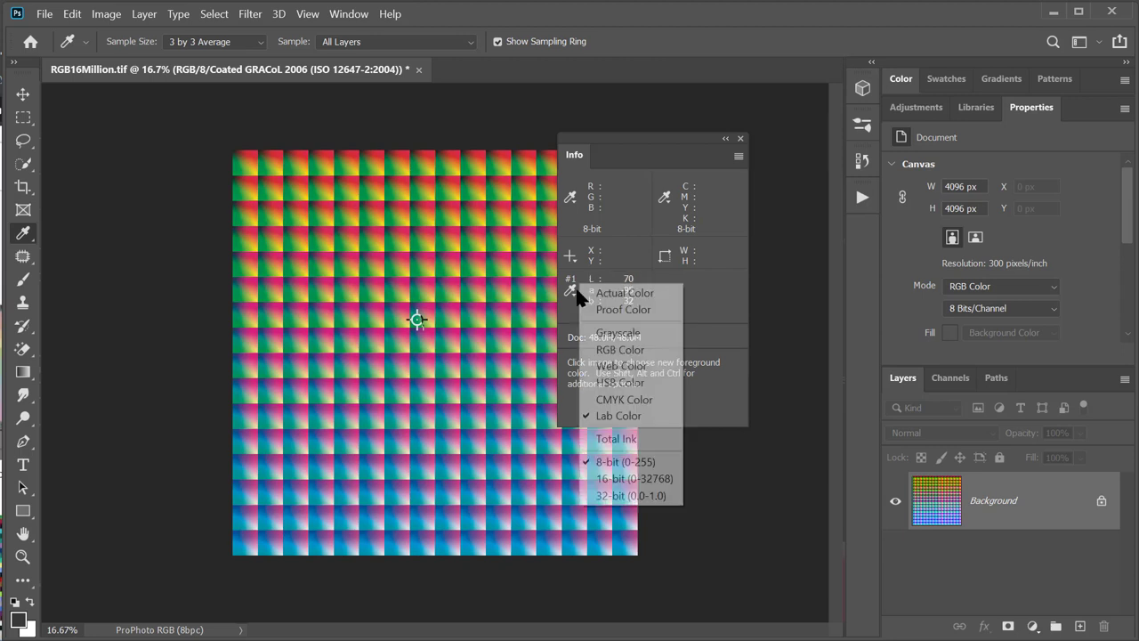
{"action": "left_click", "coordinate": [715, 323]}
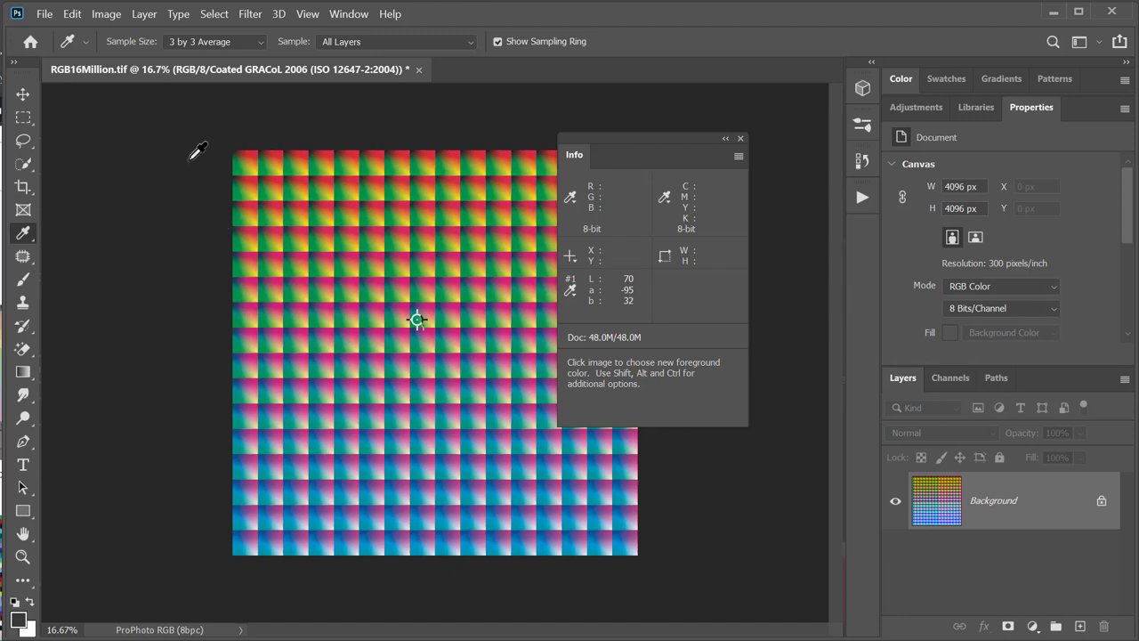
{"action": "left_click", "coordinate": [45, 4]}
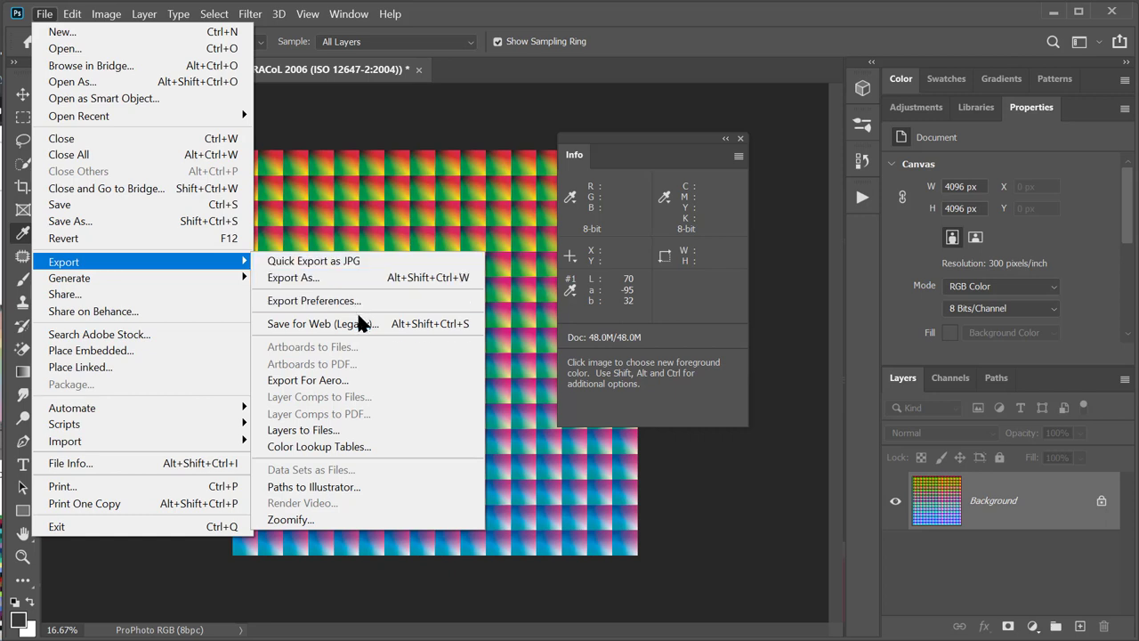
{"action": "left_click", "coordinate": [147, 554]}
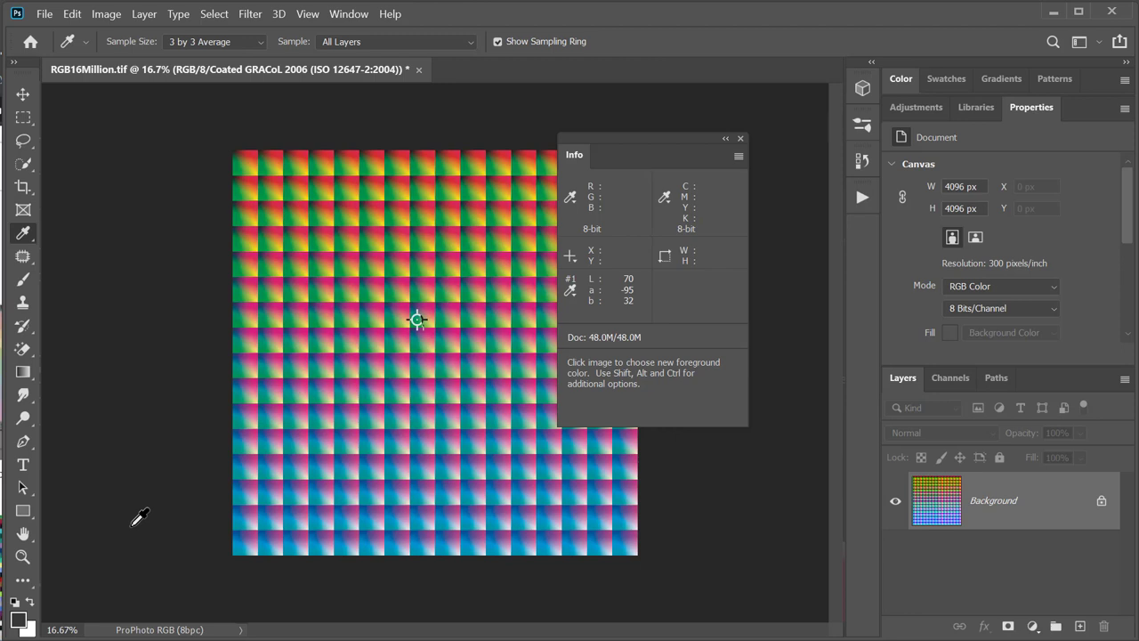
Step: Open the print settings for RGB16Million.tif and set color handling to Photoshop Manages Colors
{"action": "left_click", "coordinate": [43, 14]}
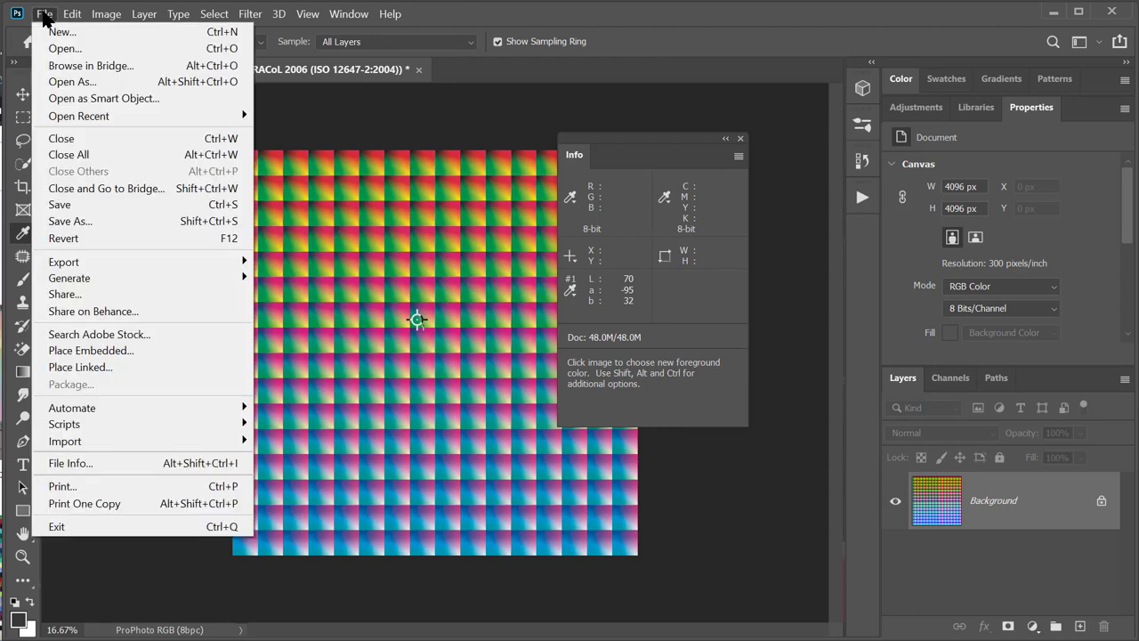
{"action": "left_click", "coordinate": [76, 487]}
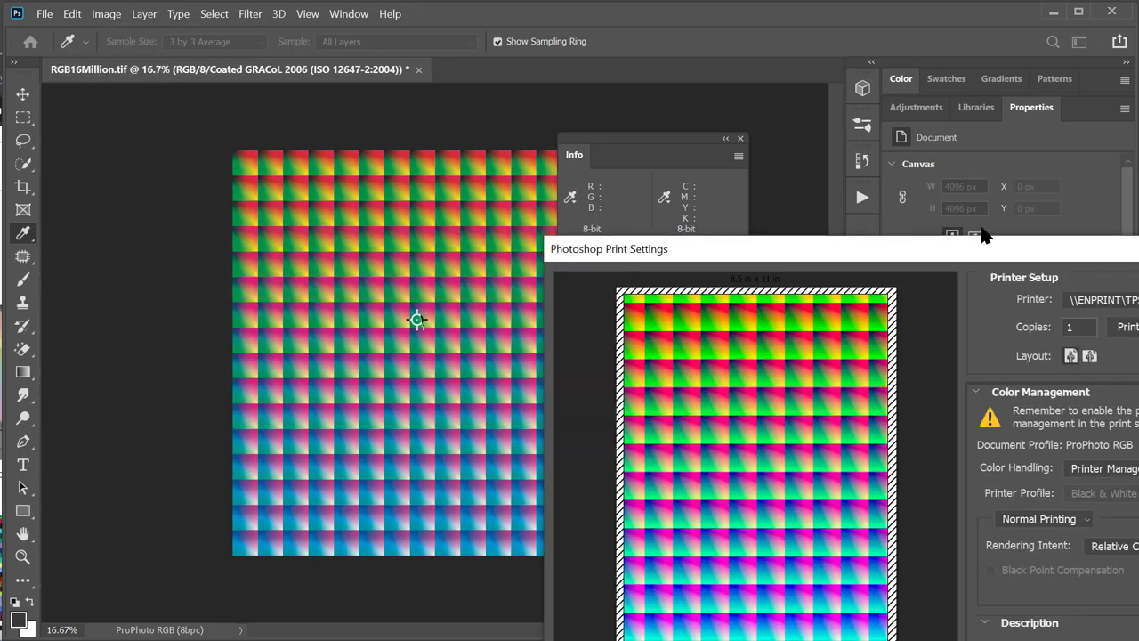
{"action": "left_click_drag", "start_coordinate": [979, 249], "coordinate": [496, 121]}
{"action": "left_click", "coordinate": [693, 329]}
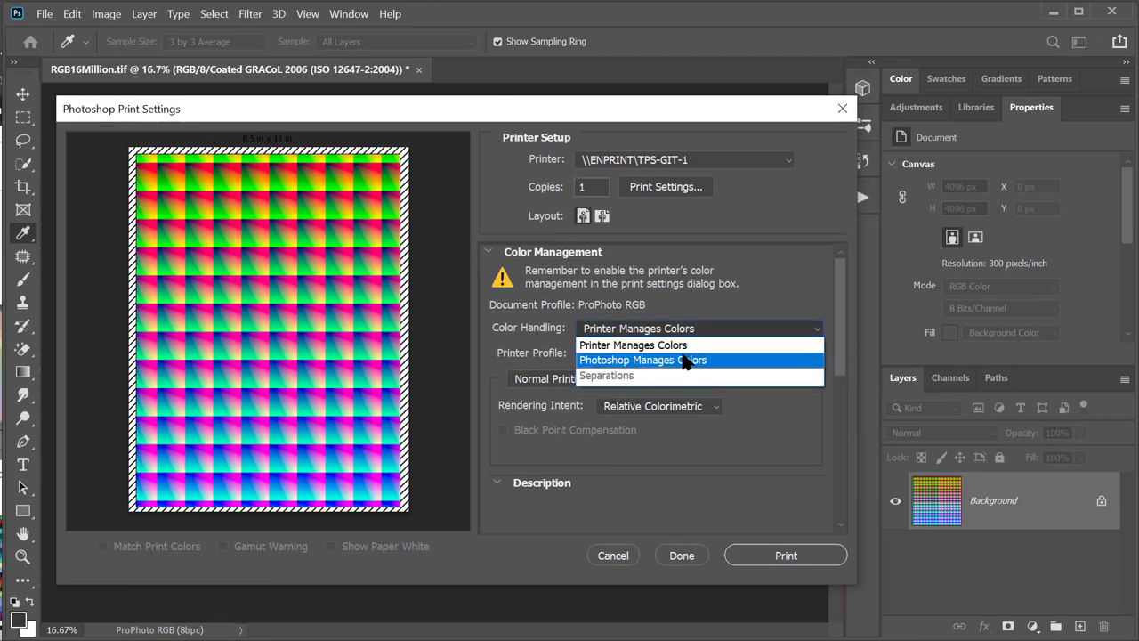
{"action": "left_click", "coordinate": [679, 359]}
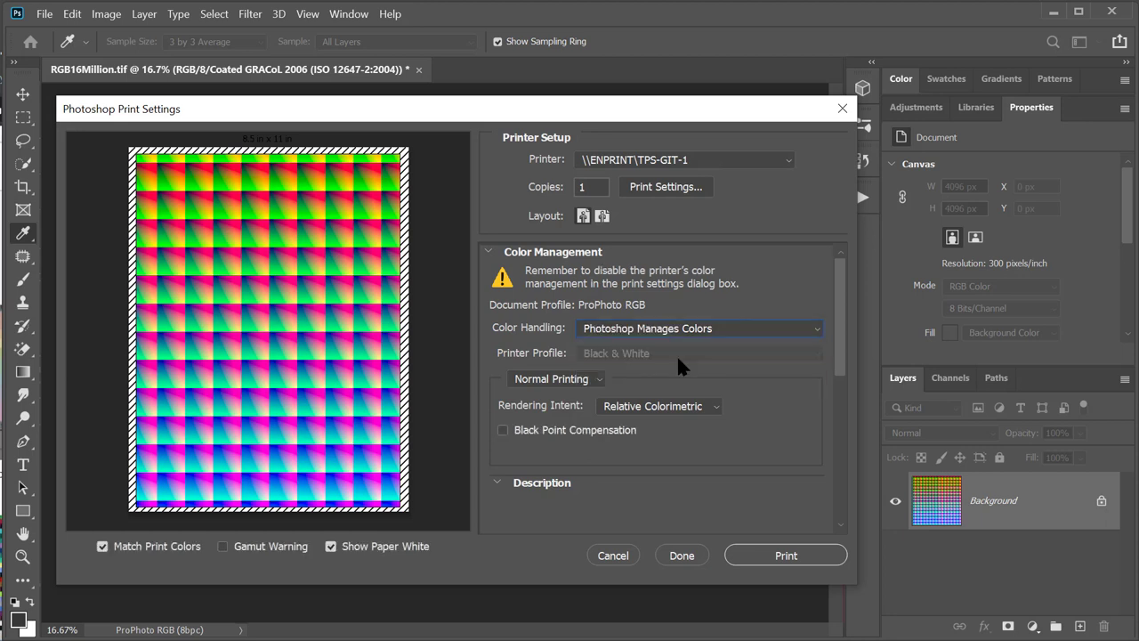
Step: Review the printer profiles available for the selected printer, keeping Black & White
{"action": "left_click", "coordinate": [668, 354]}
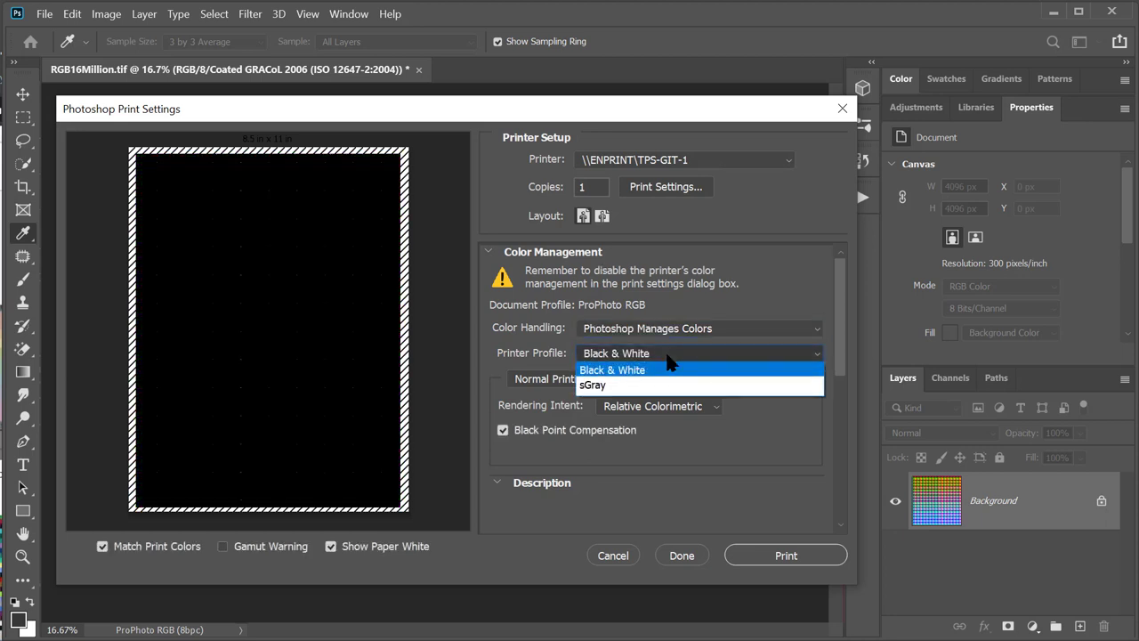
{"action": "left_click", "coordinate": [666, 354]}
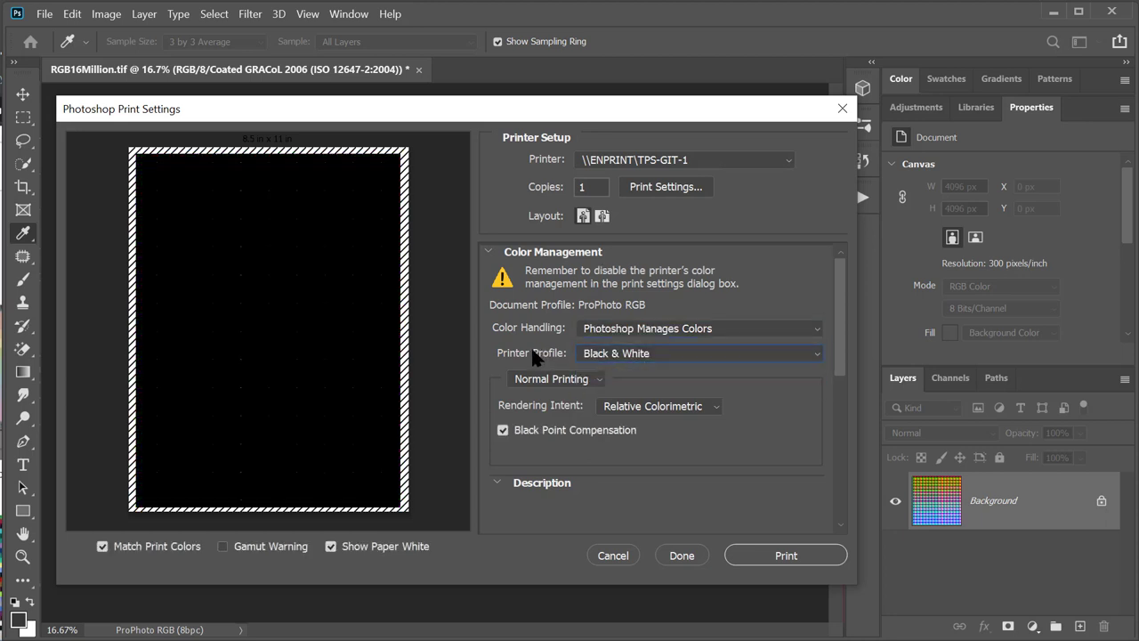
{"action": "left_click", "coordinate": [689, 357]}
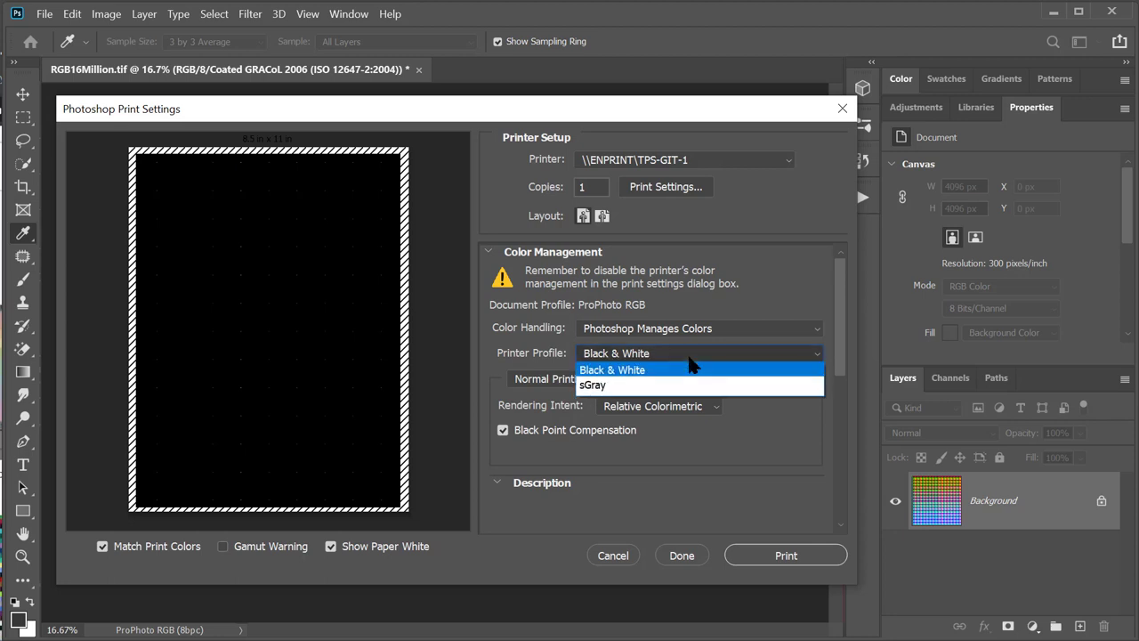
{"action": "left_click", "coordinate": [560, 306]}
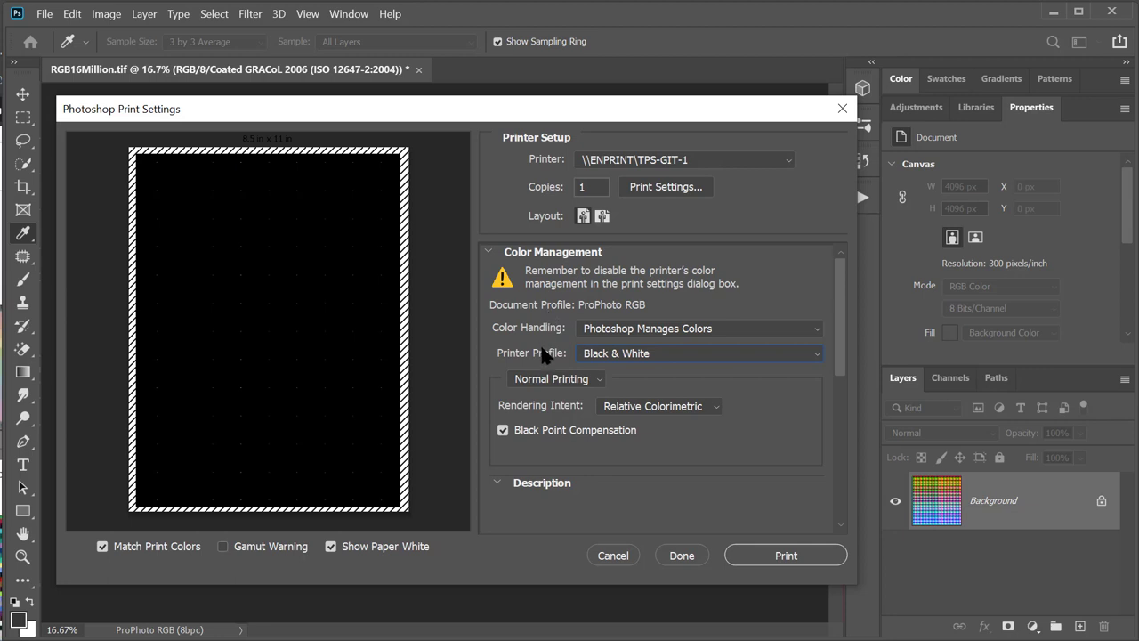
Step: Review the Hard Proofing options, switch back to Normal Printing, and keep the print settings without printing
{"action": "left_click", "coordinate": [579, 384]}
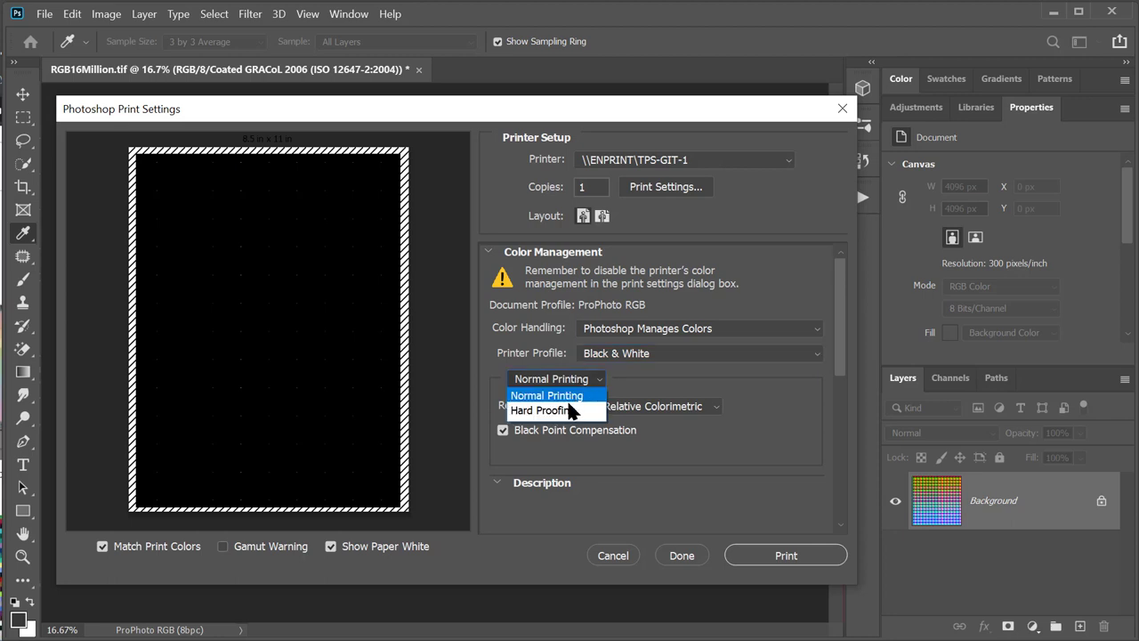
{"action": "left_click", "coordinate": [570, 410]}
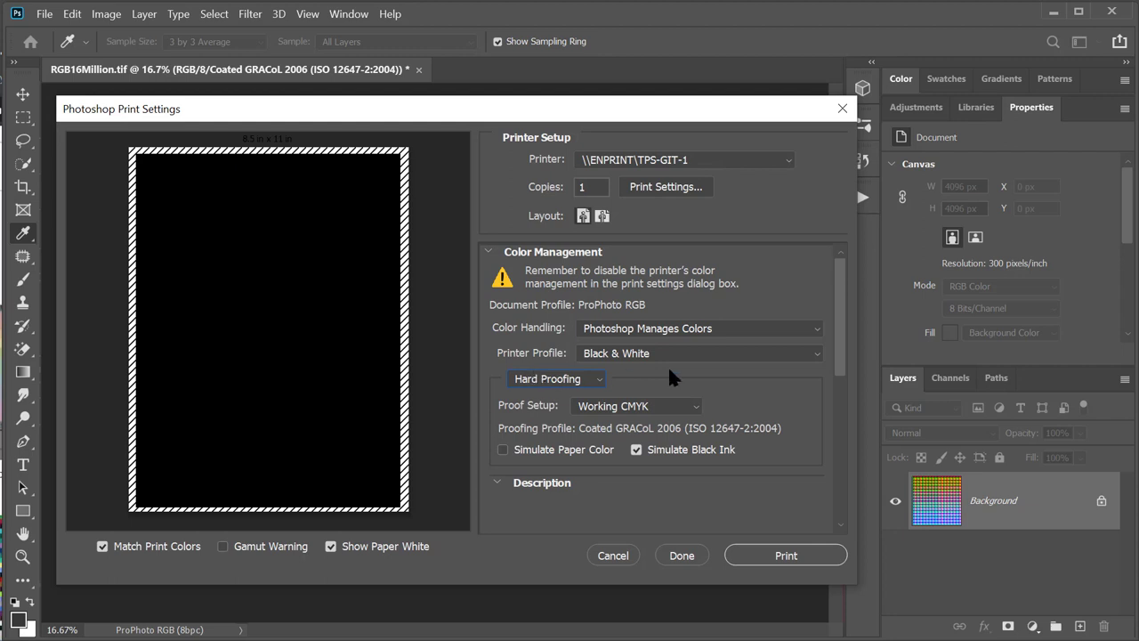
{"action": "left_click", "coordinate": [585, 380]}
{"action": "left_click", "coordinate": [570, 396]}
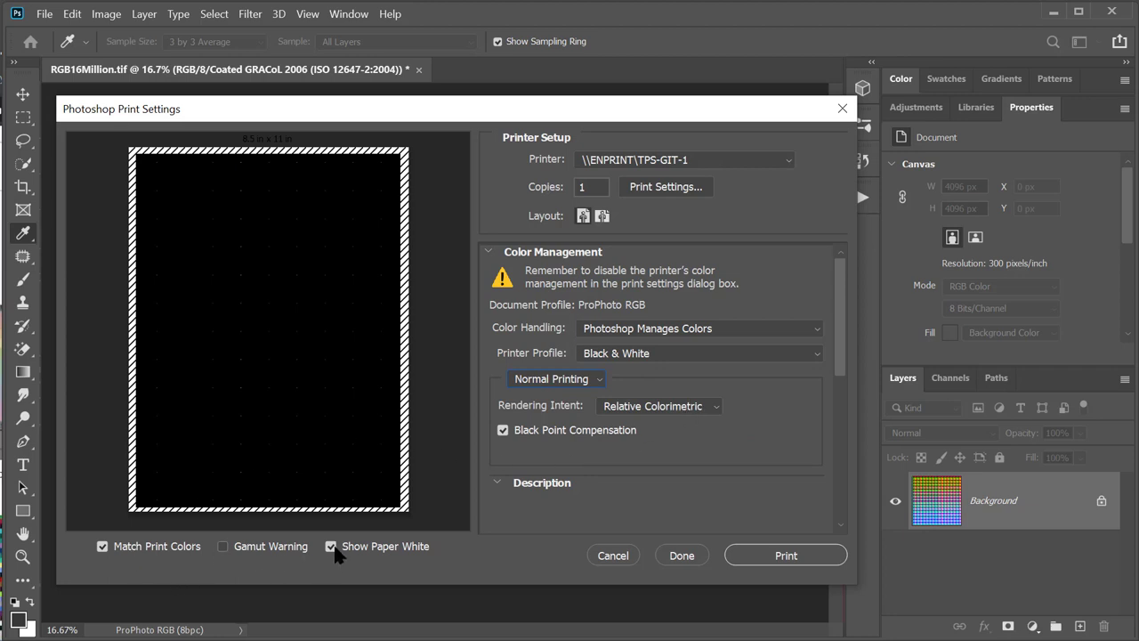
{"action": "left_click", "coordinate": [681, 557]}
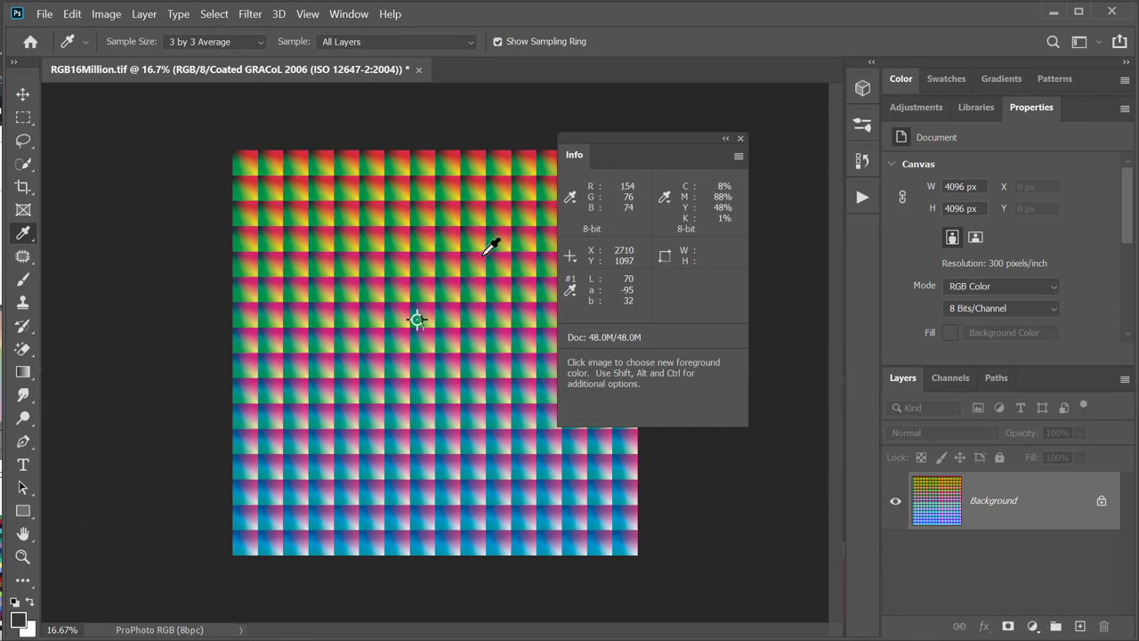
Step: Turn off Proof Colors and turn on the Gamut Warning for RGB16Million.tif
{"action": "left_click", "coordinate": [308, 14]}
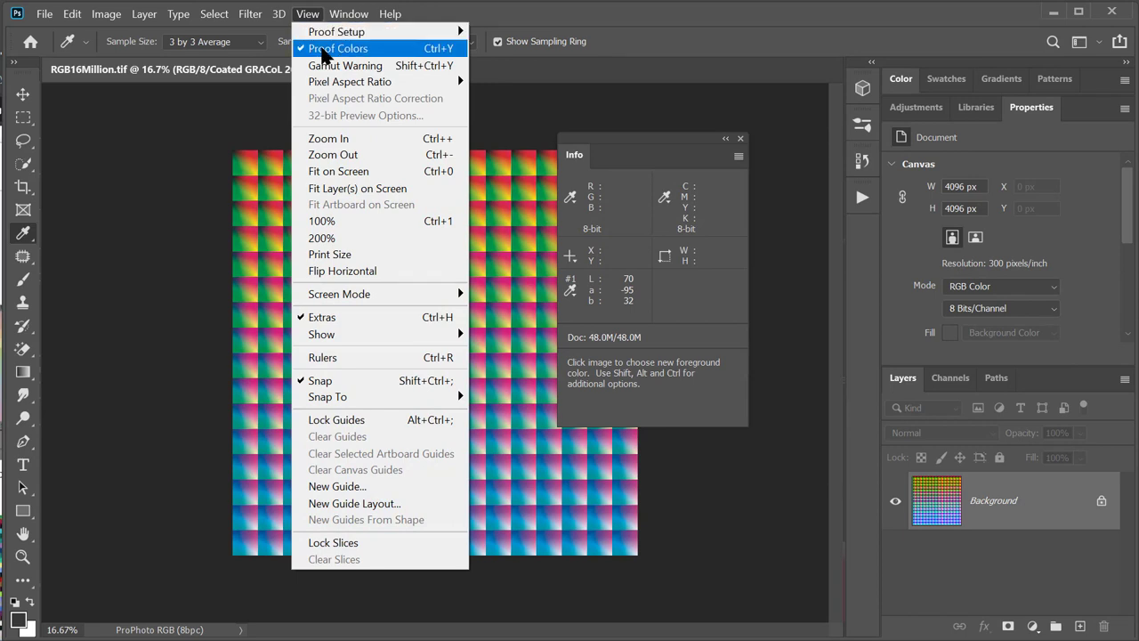
{"action": "left_click", "coordinate": [322, 50]}
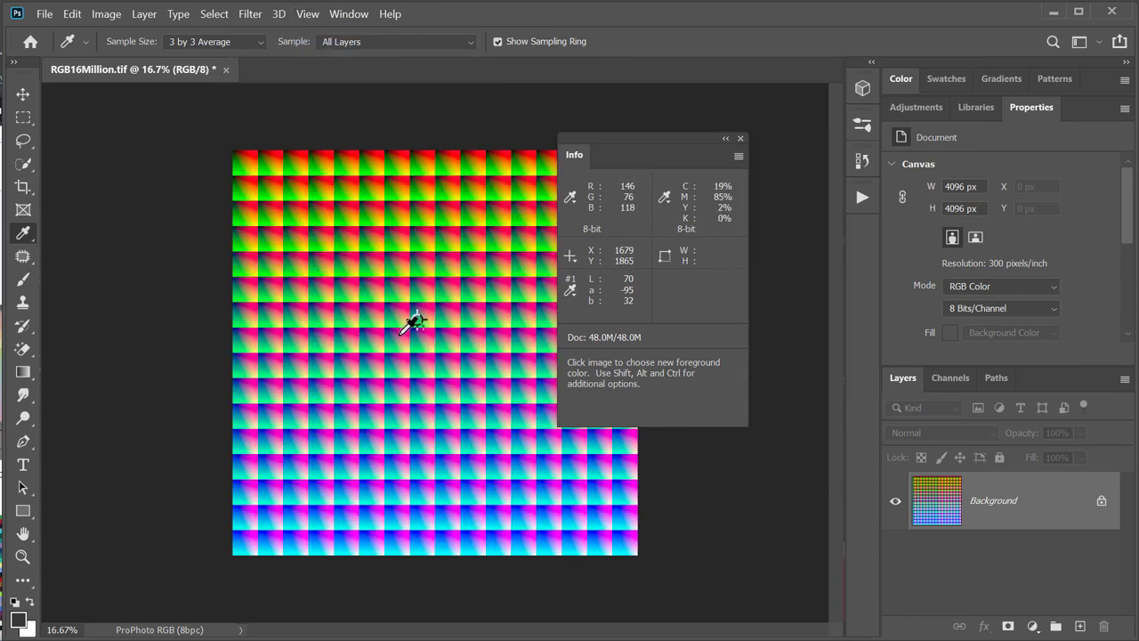
{"action": "left_click", "coordinate": [307, 14]}
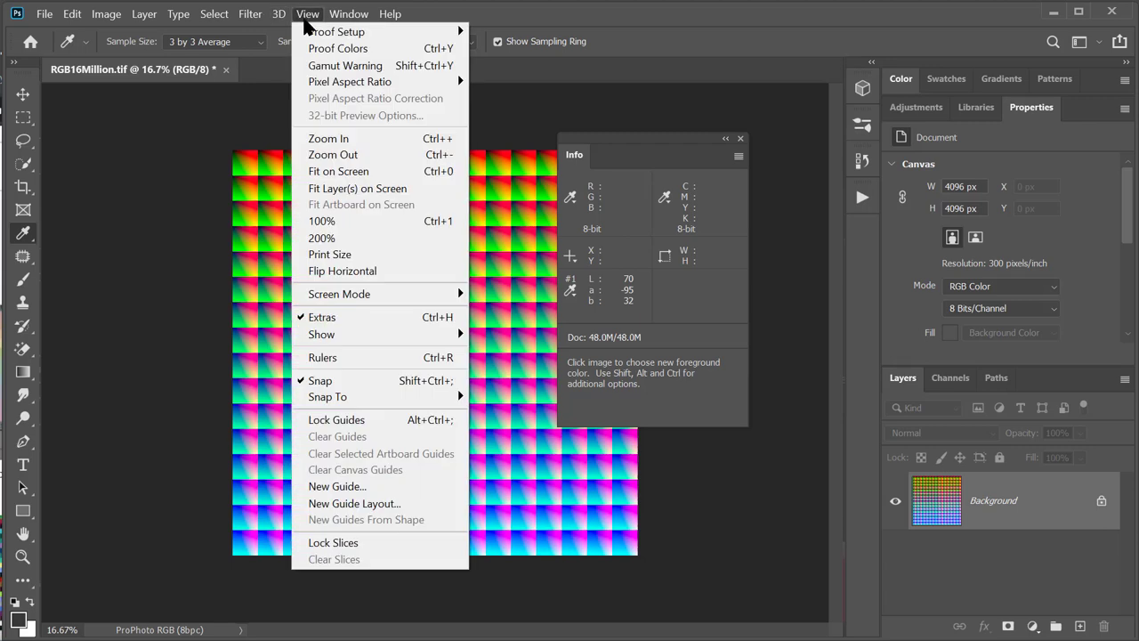
{"action": "left_click", "coordinate": [346, 66]}
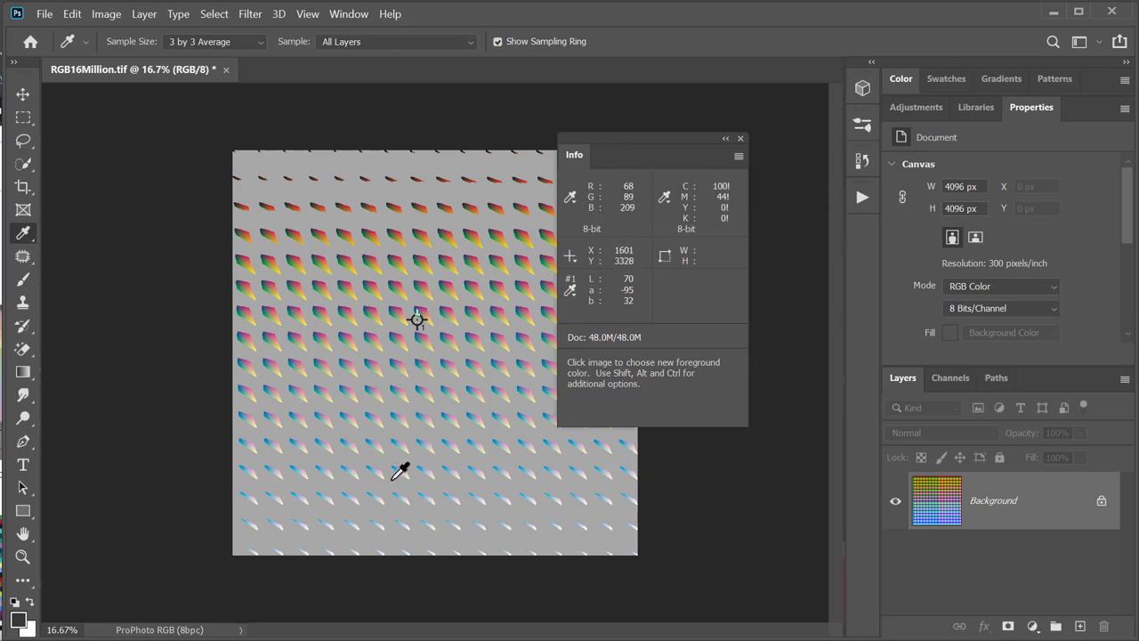
Step: Review the custom proof condition's simulated device and rendering intent, leaving the settings as they are
{"action": "left_click", "coordinate": [307, 14]}
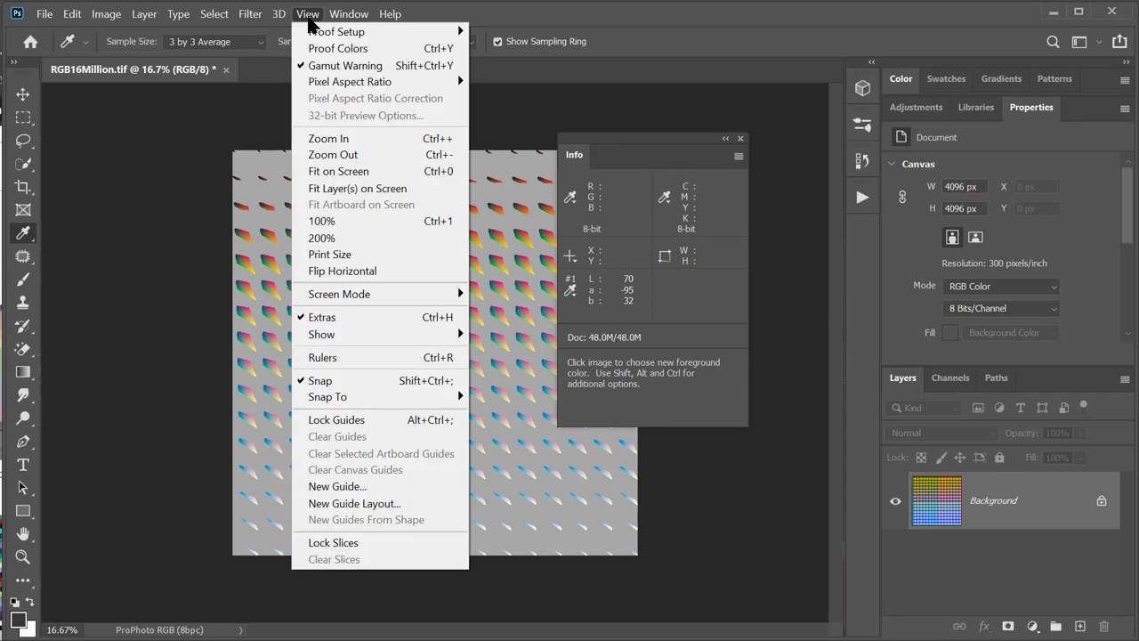
{"action": "mouse_move", "coordinate": [338, 32]}
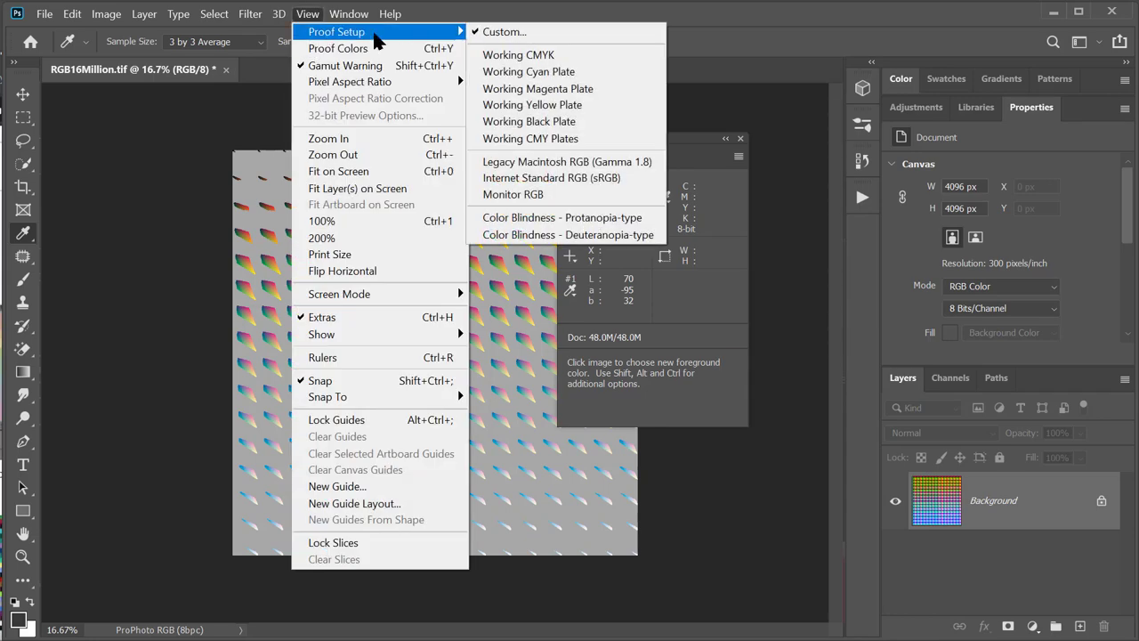
{"action": "left_click", "coordinate": [538, 32]}
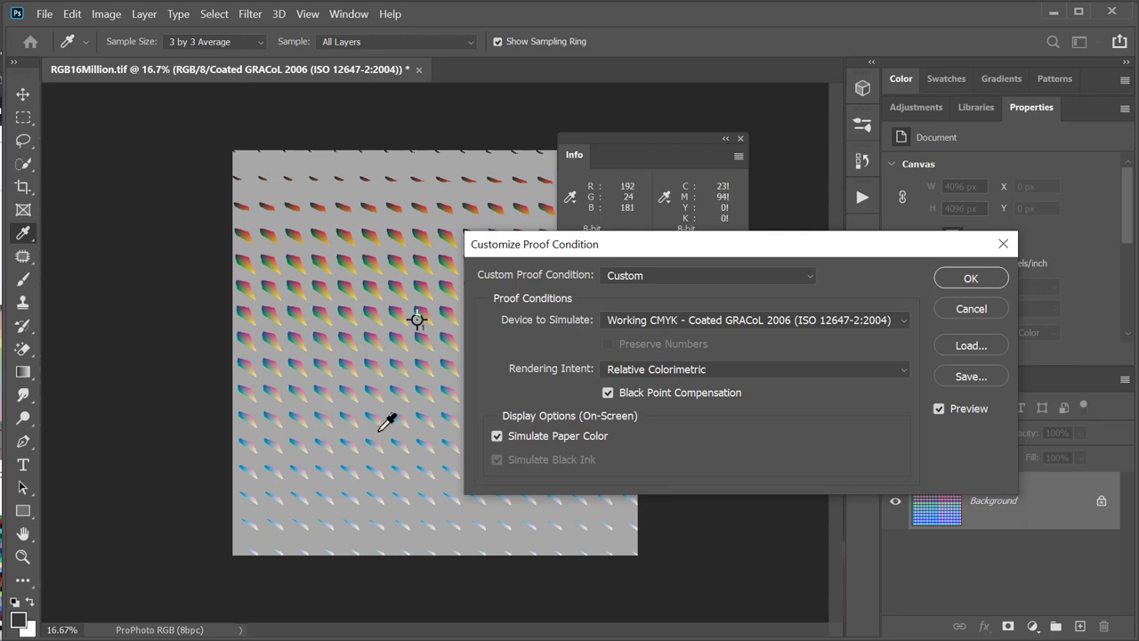
{"action": "left_click", "coordinate": [972, 309]}
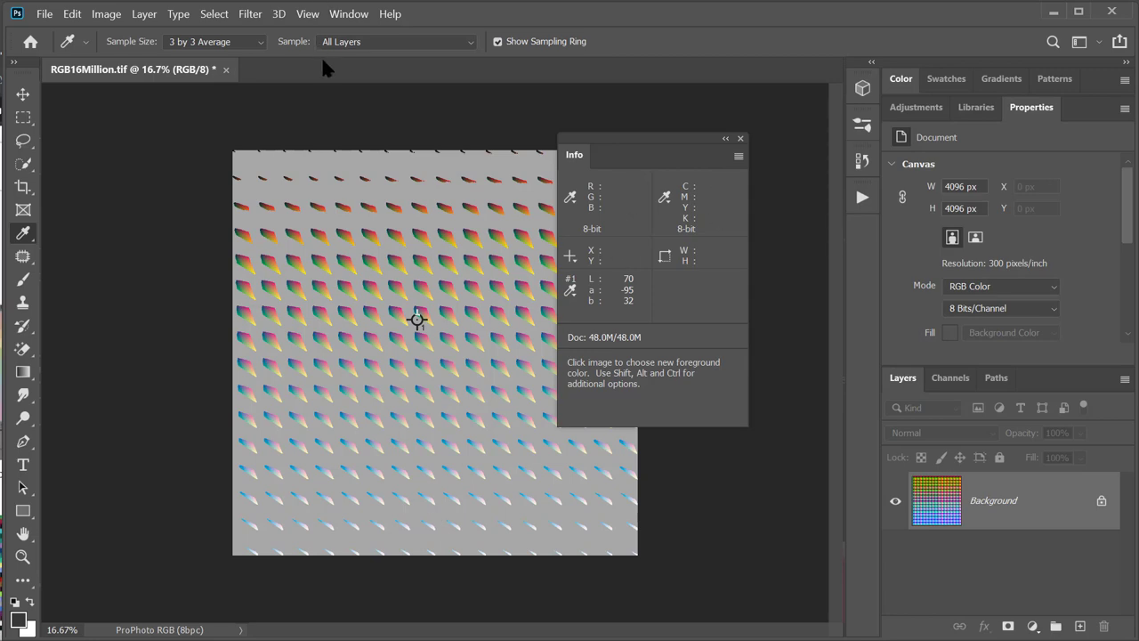
Step: Turn off the Gamut Warning and close RGB16Million.tif without saving changes
{"action": "left_click", "coordinate": [308, 14]}
{"action": "mouse_move", "coordinate": [349, 14]}
{"action": "mouse_move", "coordinate": [307, 14]}
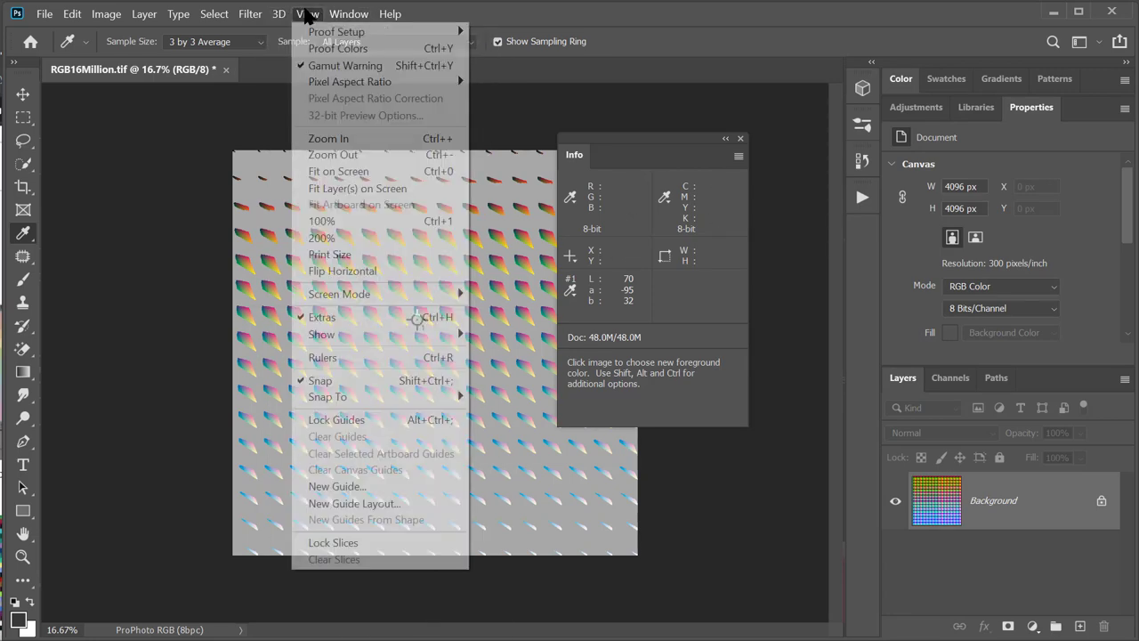
{"action": "left_click", "coordinate": [352, 66]}
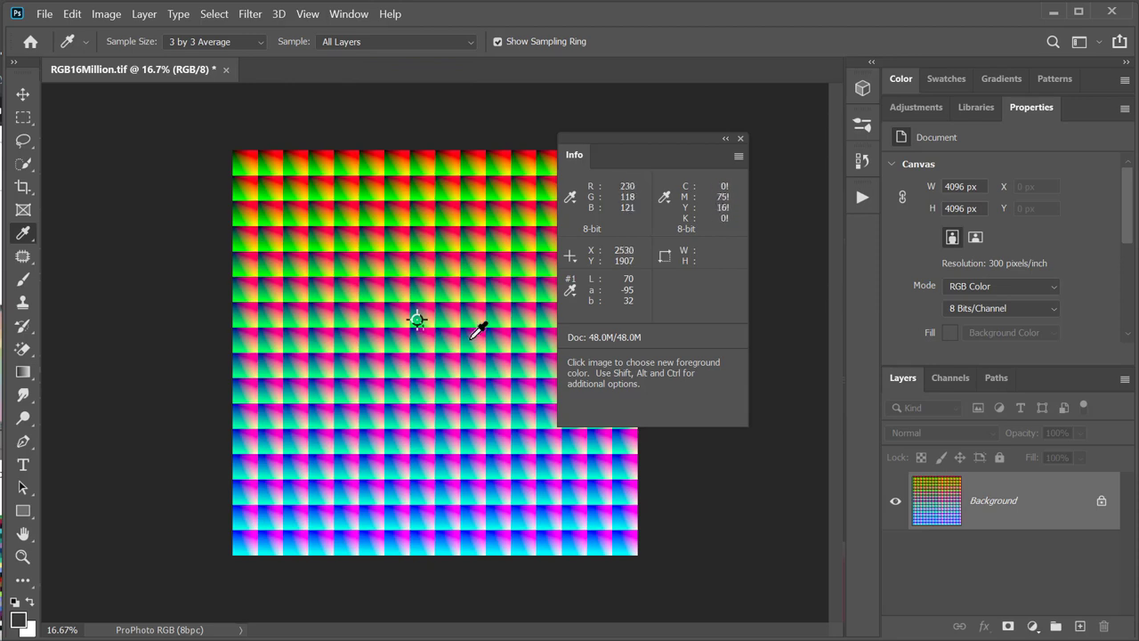
{"action": "key", "text": "ctrl+w"}
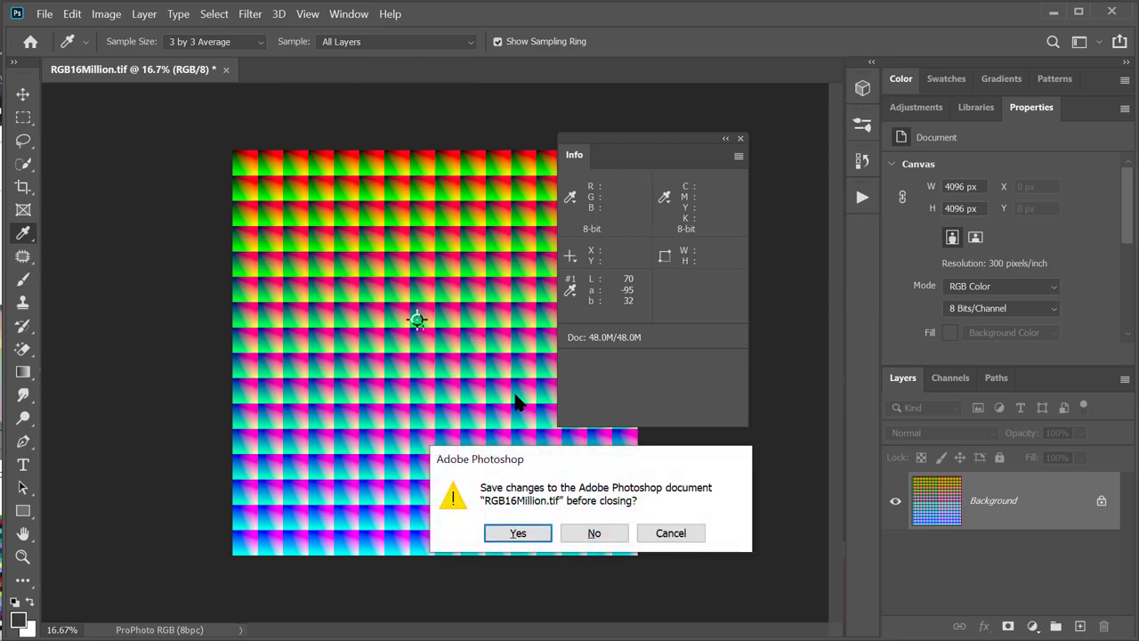
{"action": "left_click", "coordinate": [577, 533]}
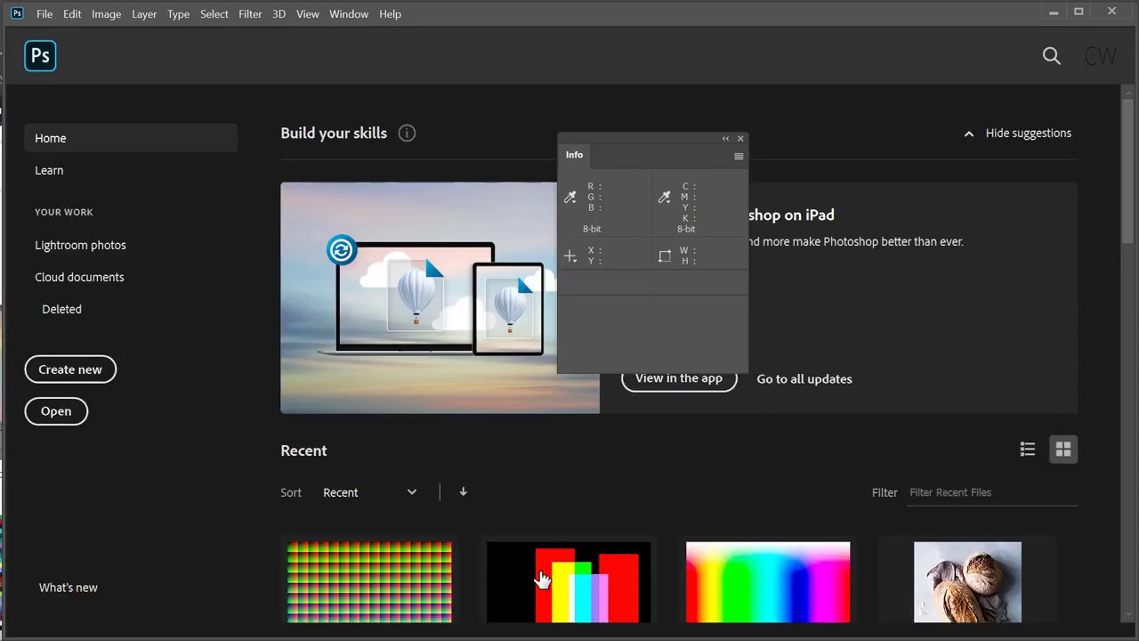
Step: Open the recent file BREAD_9-1.psd using its embedded profile, and move the Info panel clear of the photo
{"action": "scroll", "coordinate": [846, 574], "scroll_direction": "down", "scroll_amount": 5}
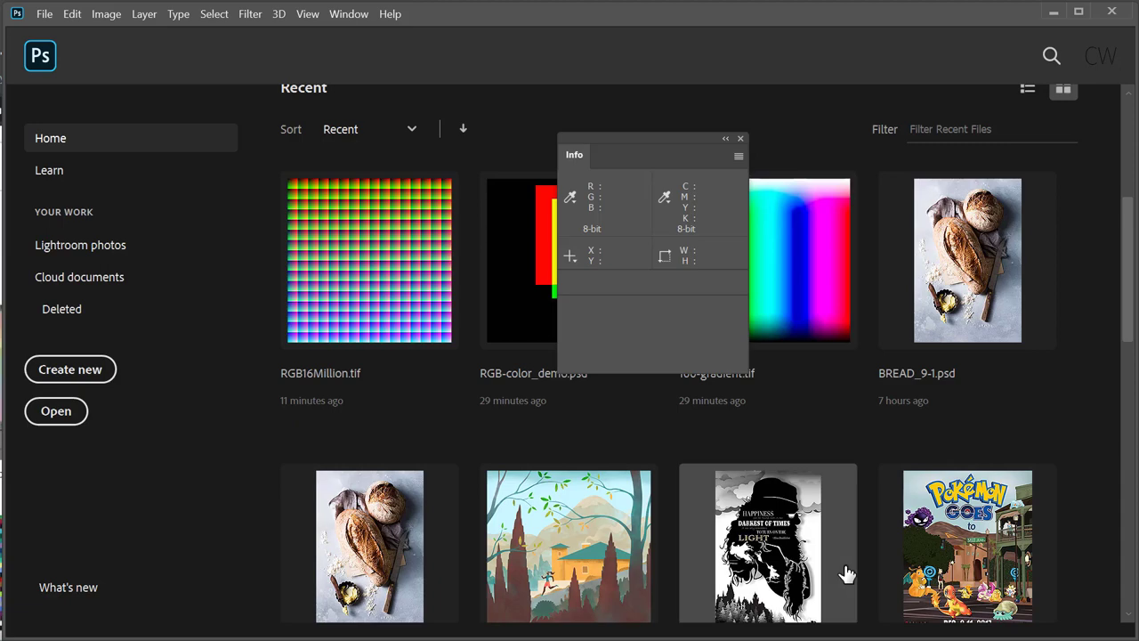
{"action": "scroll", "coordinate": [845, 574], "scroll_direction": "down", "scroll_amount": 5}
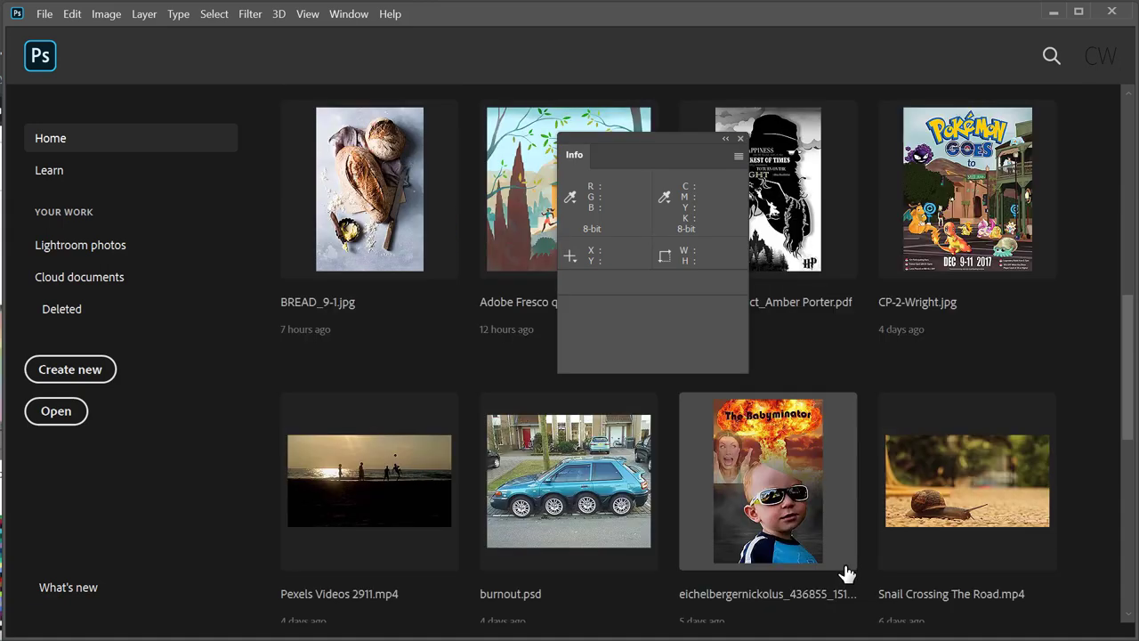
{"action": "scroll", "coordinate": [845, 574], "scroll_direction": "up", "scroll_amount": 10}
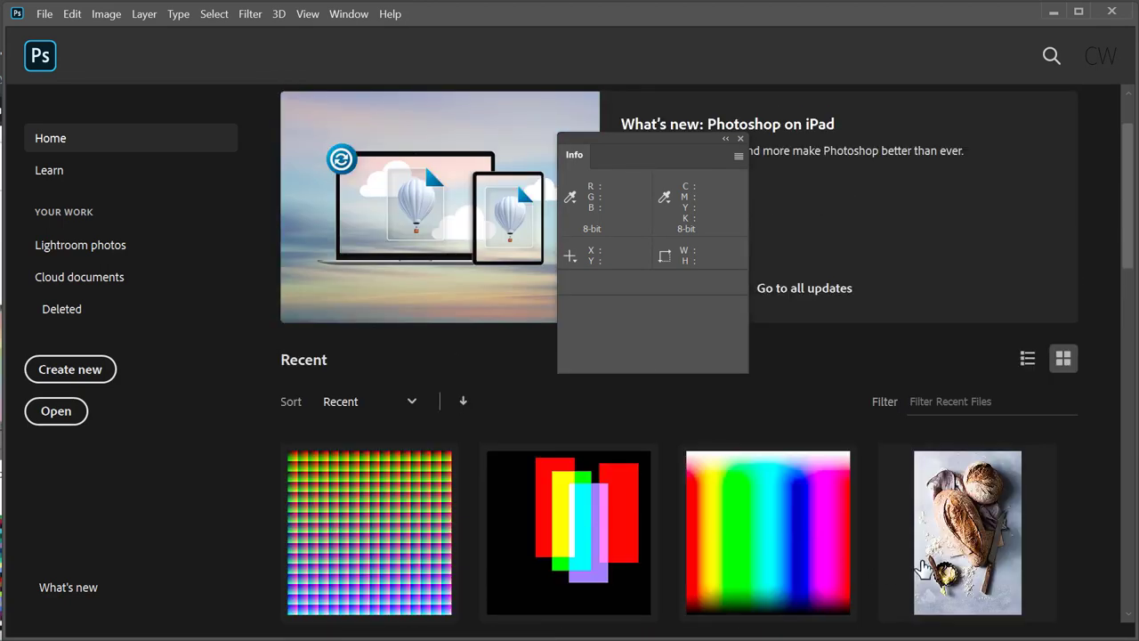
{"action": "left_click", "coordinate": [959, 550]}
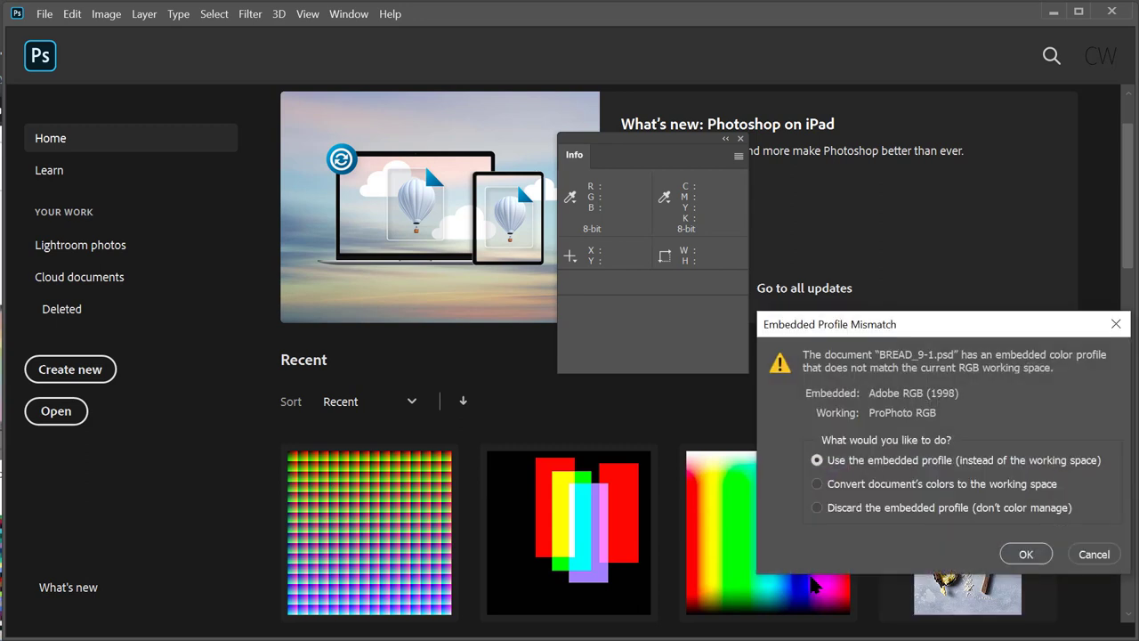
{"action": "left_click_drag", "start_coordinate": [973, 326], "coordinate": [737, 289]}
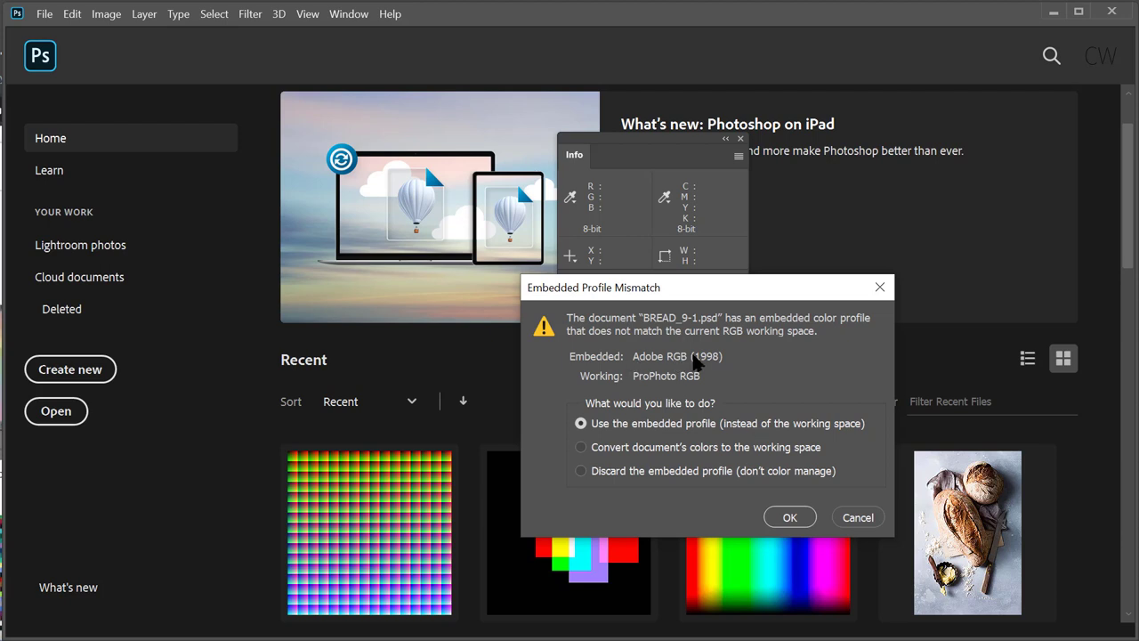
{"action": "left_click", "coordinate": [783, 517]}
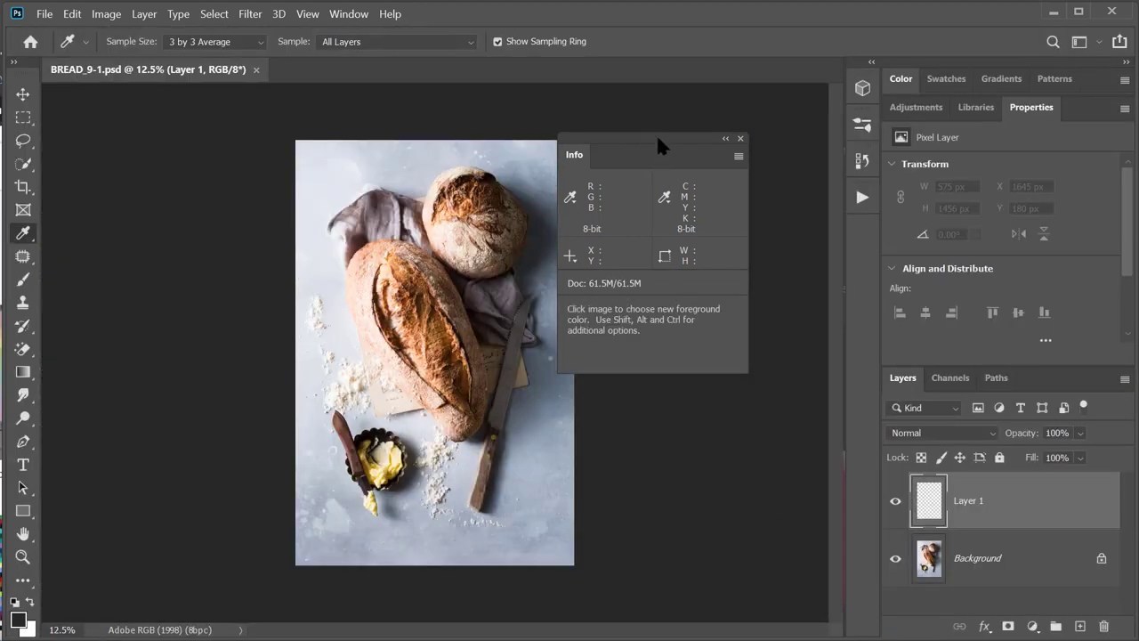
{"action": "left_click_drag", "start_coordinate": [655, 134], "coordinate": [718, 96]}
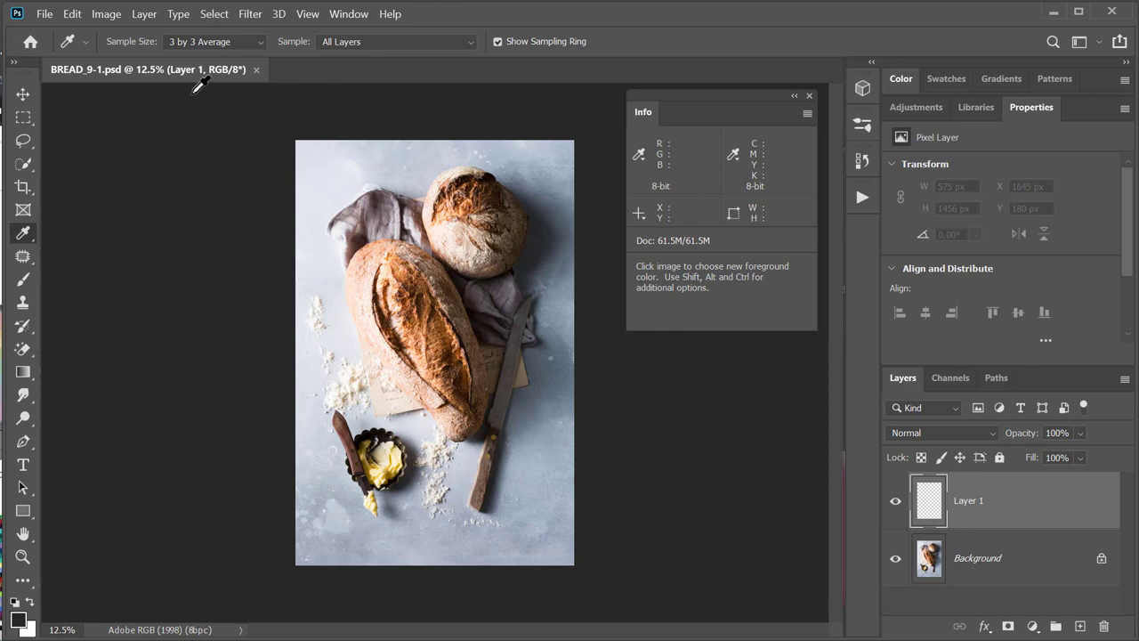
Step: Compare the bread photo with and without a custom Working CMYK - Coated GRACoL 2006 proof, and apply the proof
{"action": "left_click", "coordinate": [307, 14]}
{"action": "mouse_move", "coordinate": [310, 32]}
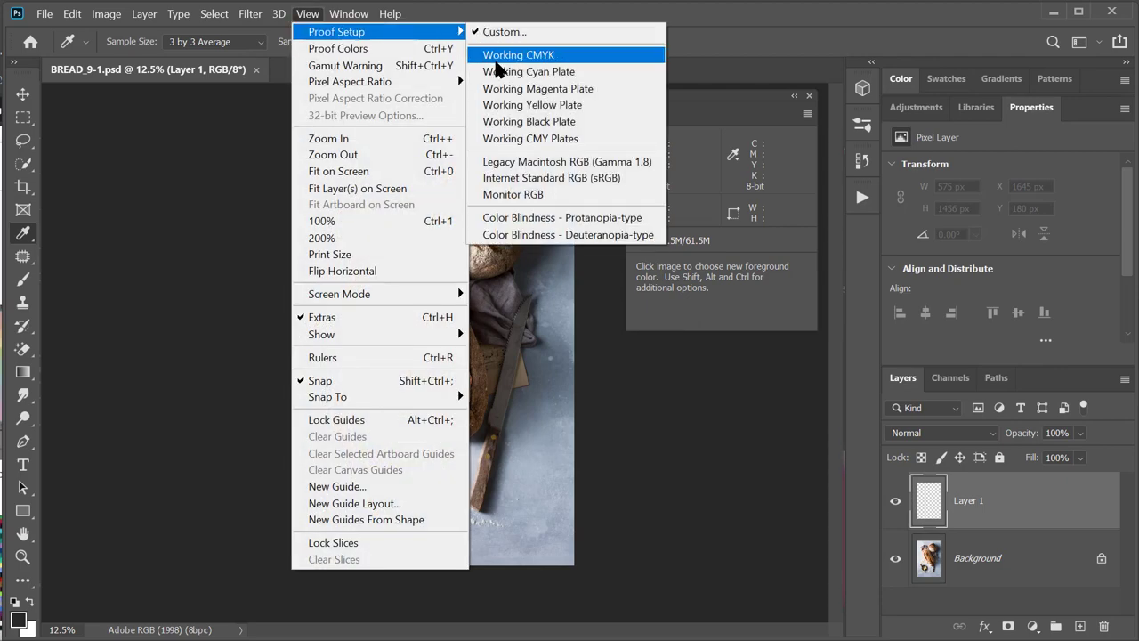
{"action": "left_click", "coordinate": [513, 32]}
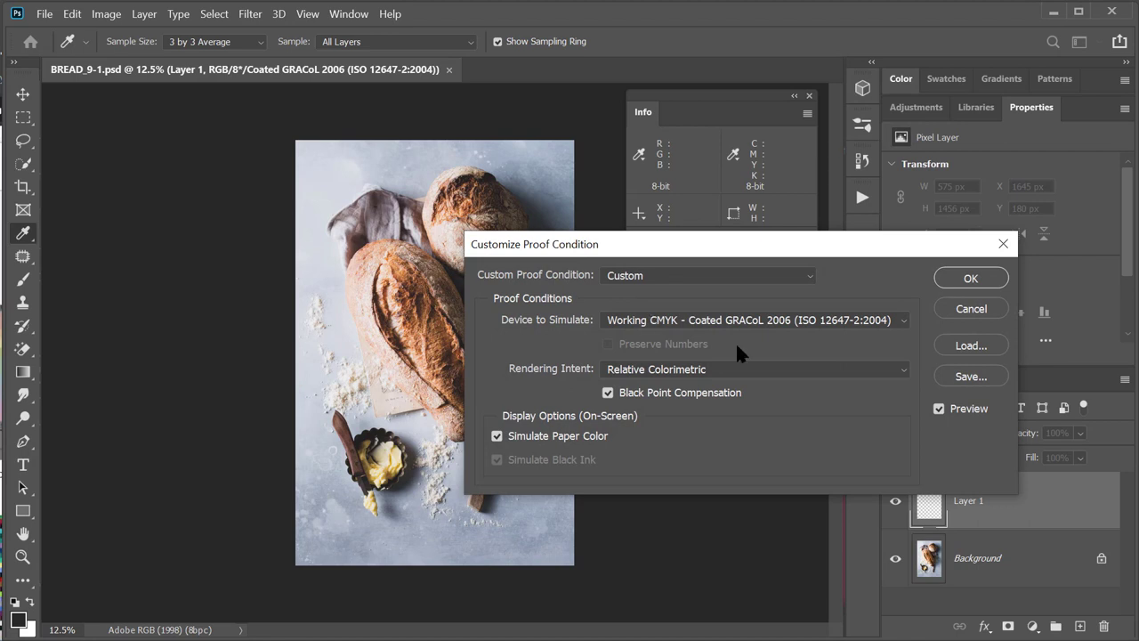
{"action": "left_click", "coordinate": [940, 409]}
{"action": "left_click", "coordinate": [940, 409]}
{"action": "left_click", "coordinate": [940, 410]}
{"action": "left_click", "coordinate": [940, 409]}
{"action": "left_click", "coordinate": [939, 410]}
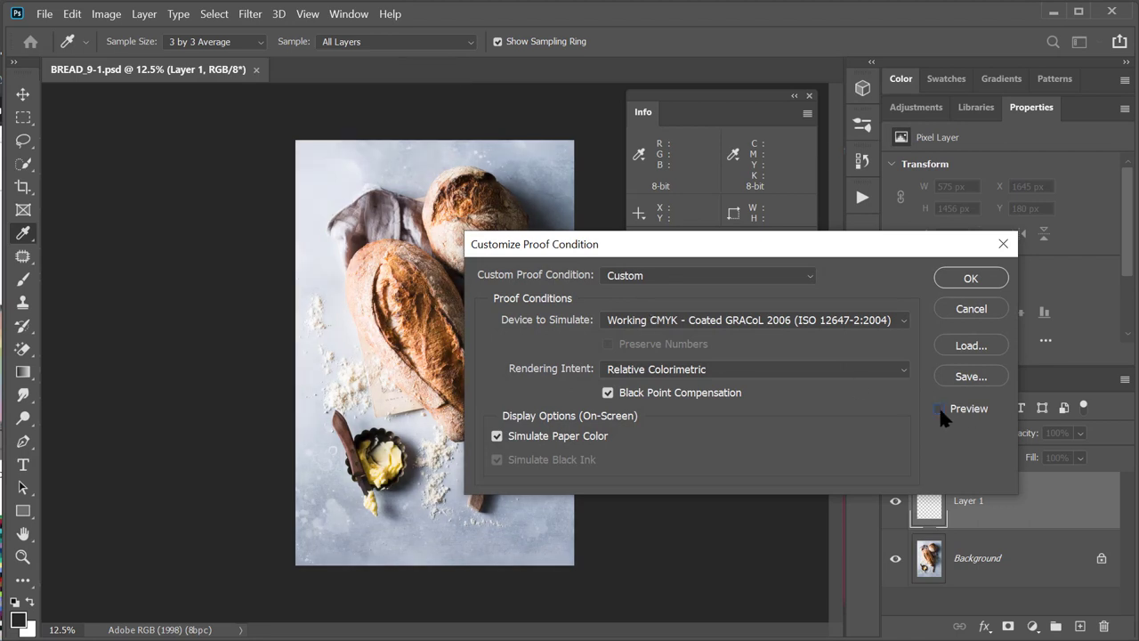
{"action": "left_click", "coordinate": [939, 409]}
{"action": "left_click", "coordinate": [939, 410]}
{"action": "left_click", "coordinate": [938, 410]}
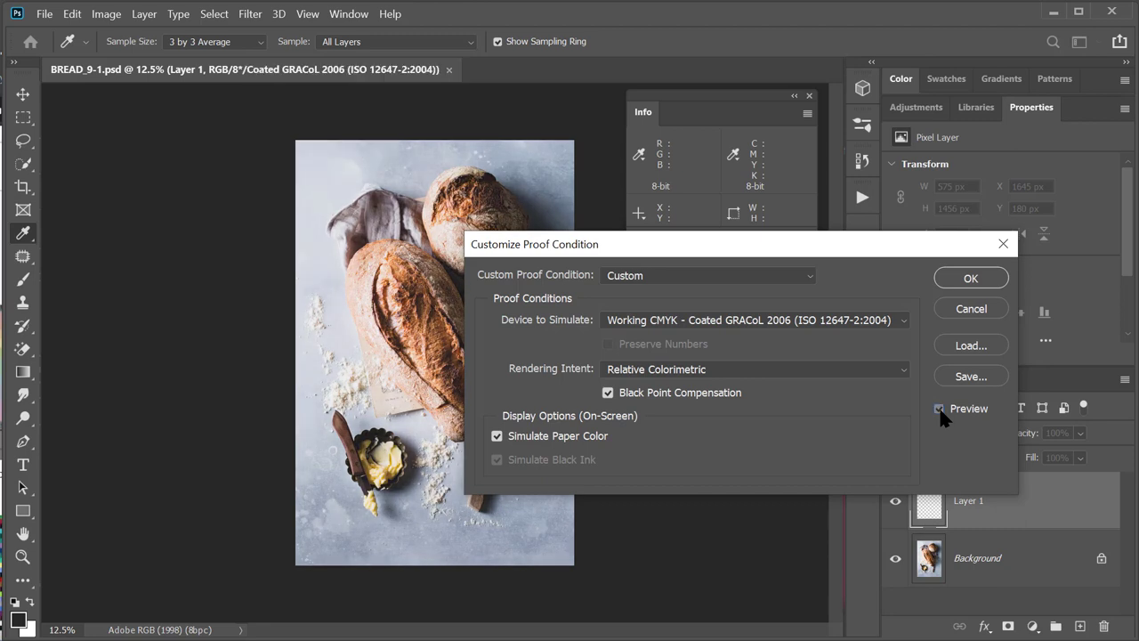
{"action": "left_click", "coordinate": [938, 408]}
{"action": "left_click", "coordinate": [939, 409]}
{"action": "left_click", "coordinate": [939, 409]}
{"action": "left_click", "coordinate": [939, 409]}
{"action": "key", "text": "Return"}
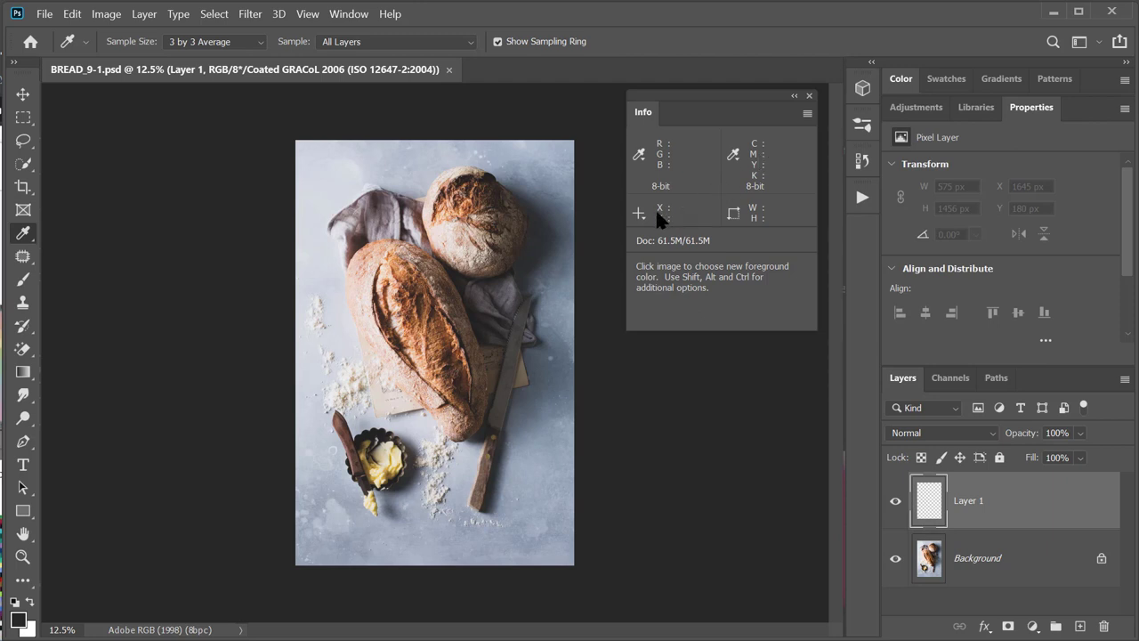
Step: Review the Info panel's second color readout options, keeping CMYK Color, and check the photo with the Gamut Warning on before turning it off
{"action": "left_click", "coordinate": [735, 156]}
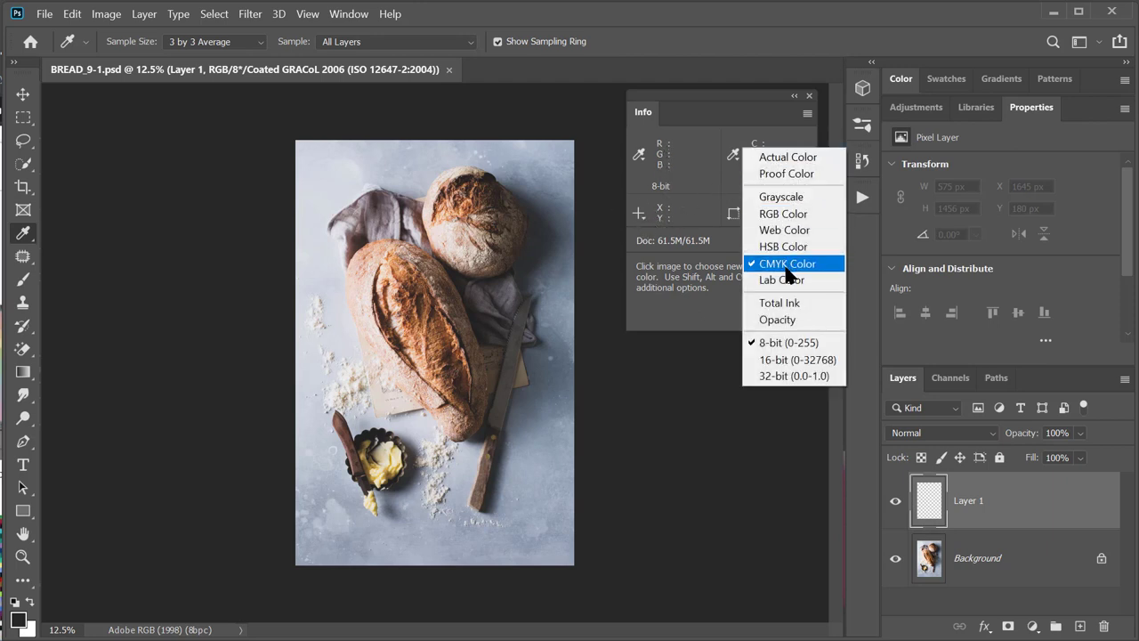
{"action": "left_click", "coordinate": [534, 221]}
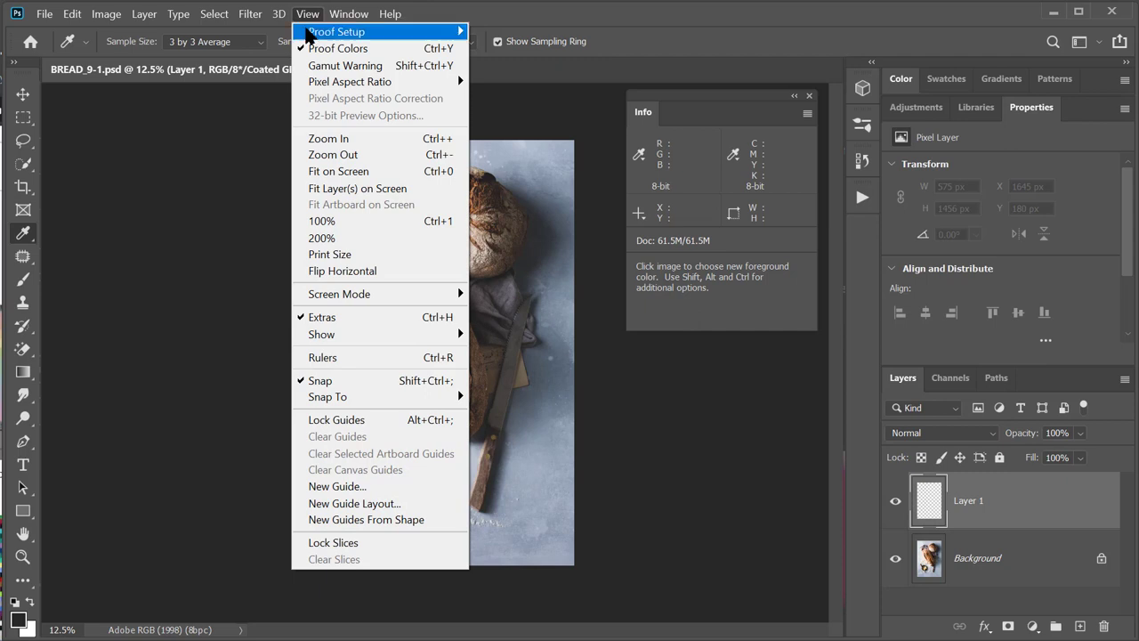
{"action": "left_click", "coordinate": [322, 68]}
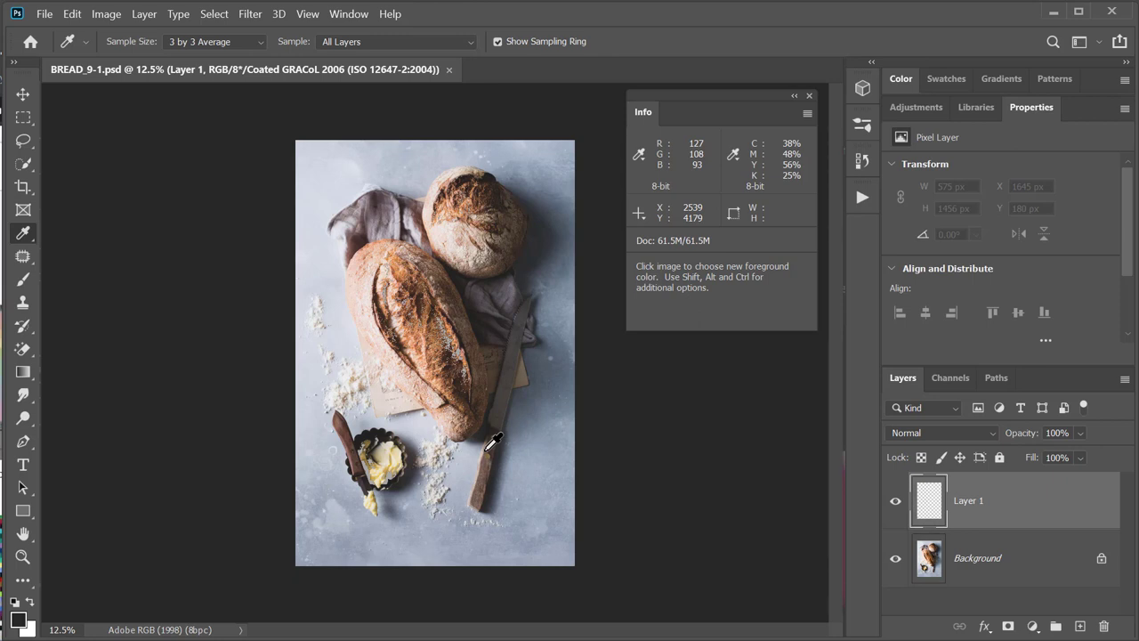
{"action": "left_click", "coordinate": [303, 16]}
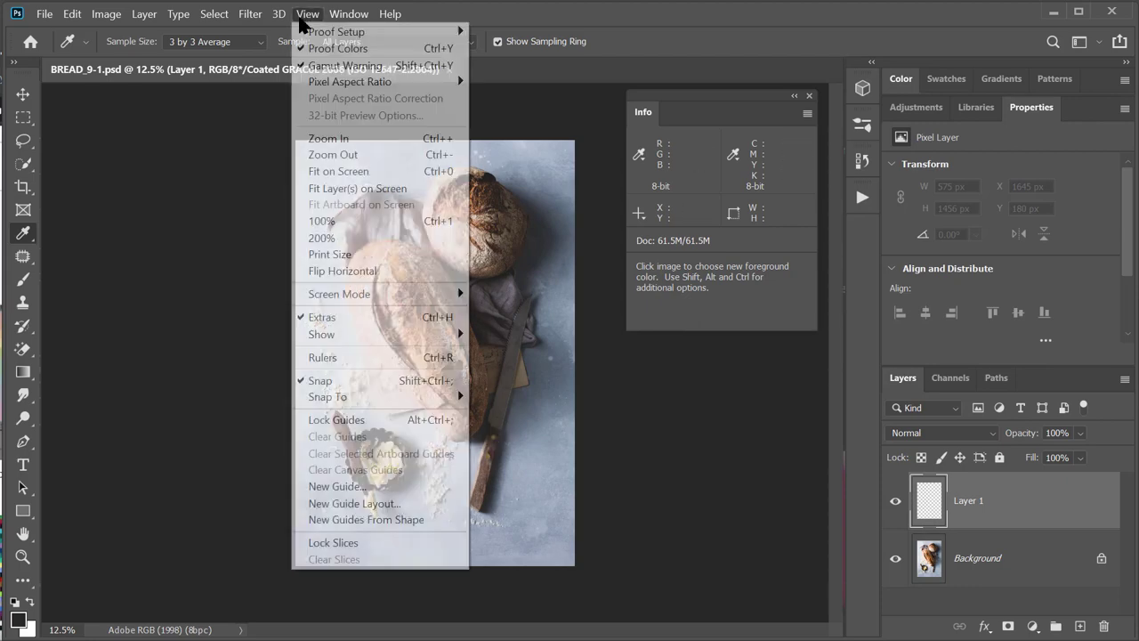
{"action": "left_click", "coordinate": [389, 65]}
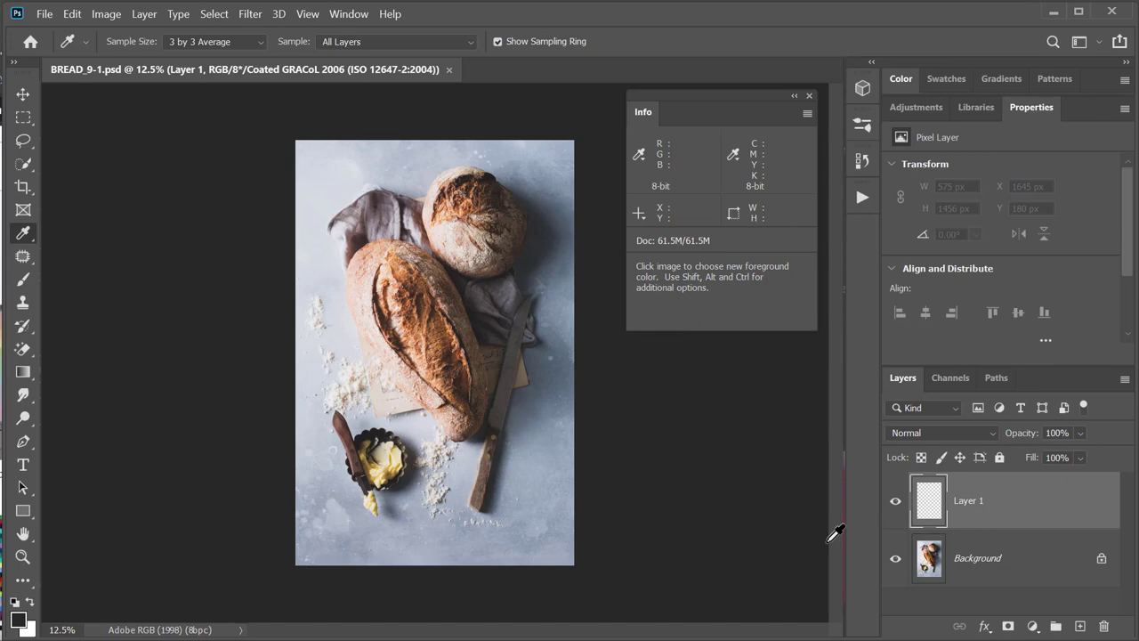
Step: Delete the empty Layer 1 above the Background and activate the Move tool
{"action": "left_click", "coordinate": [1013, 561]}
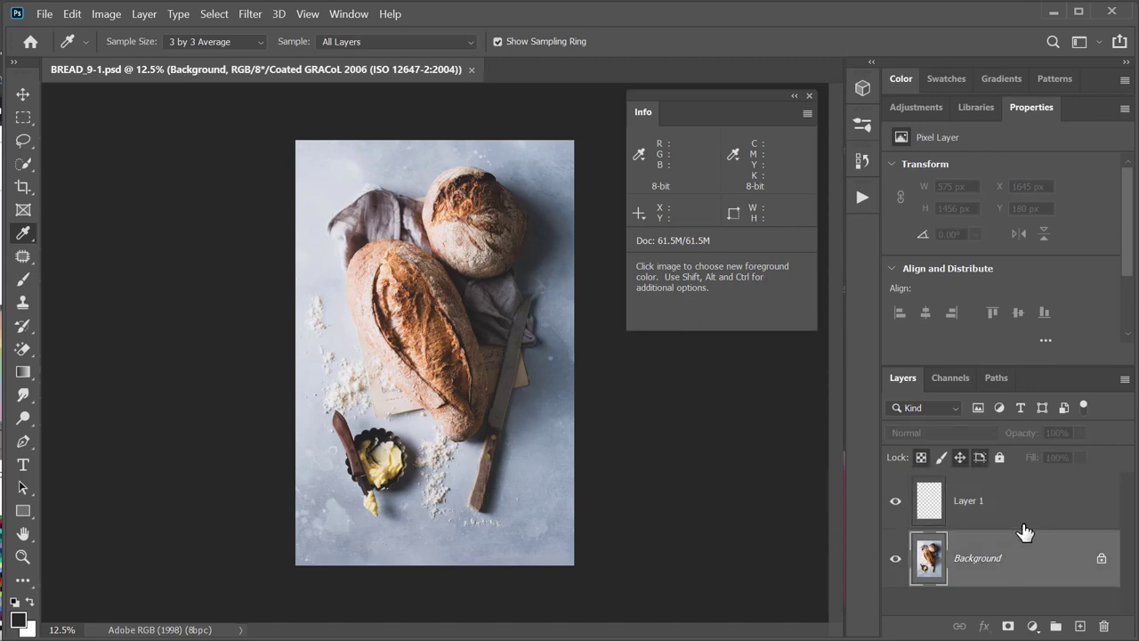
{"action": "left_click", "coordinate": [1024, 525]}
{"action": "key", "text": "Delete"}
{"action": "key", "text": "v"}
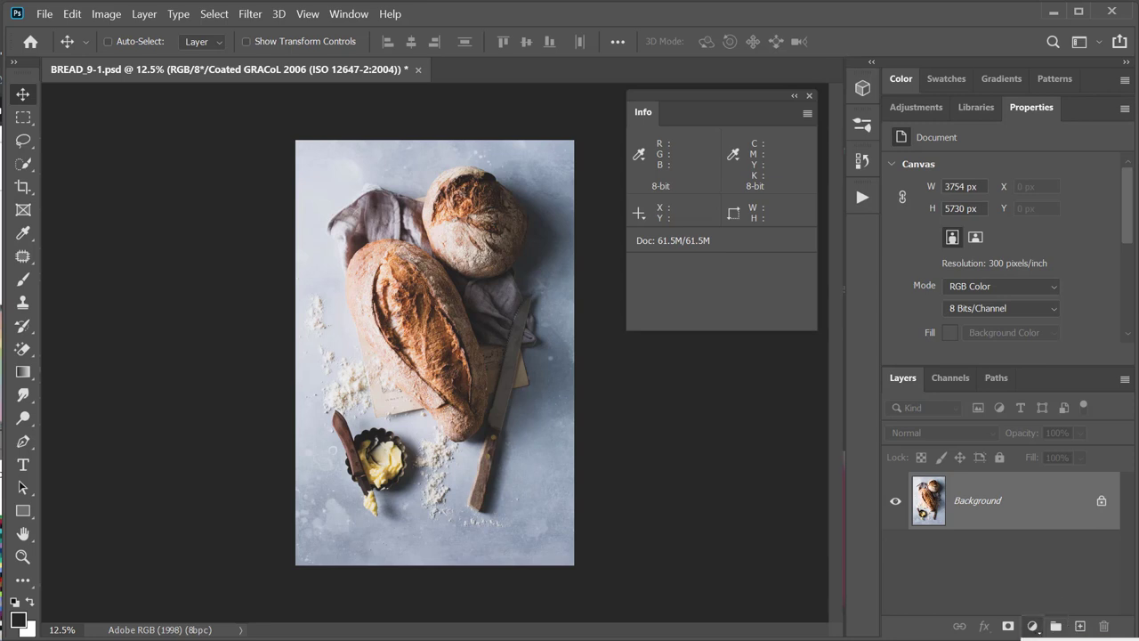
Step: Add a Curves adjustment layer above the Background and enlarge the docked Properties area to show the whole curve graph
{"action": "left_click", "coordinate": [1032, 626]}
{"action": "left_click", "coordinate": [1003, 389]}
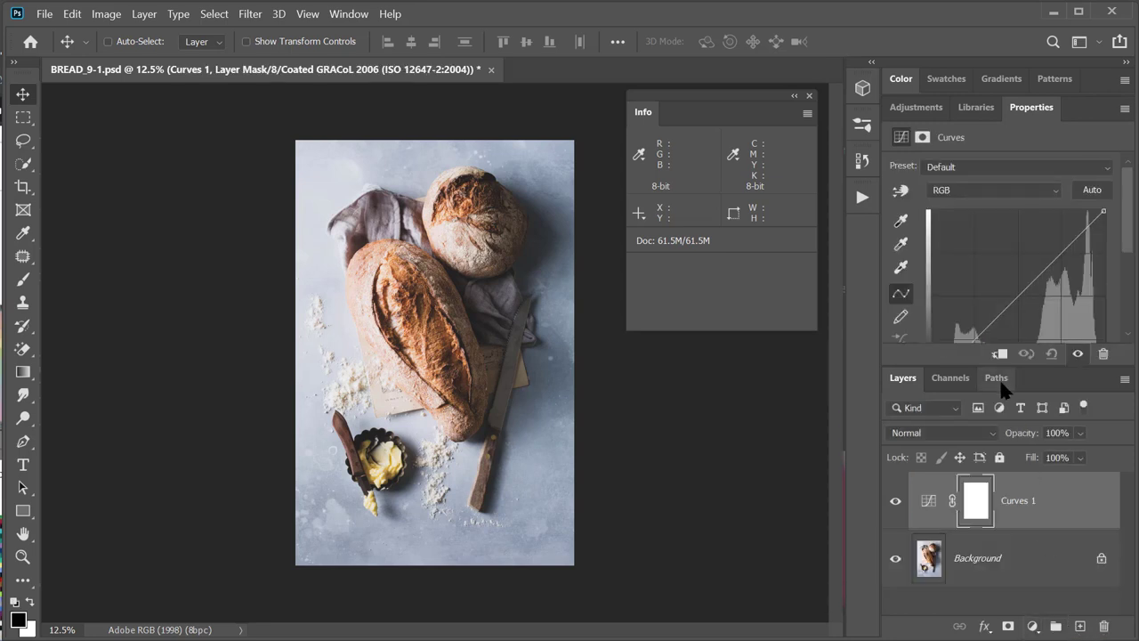
{"action": "left_click_drag", "start_coordinate": [987, 365], "coordinate": [986, 445]}
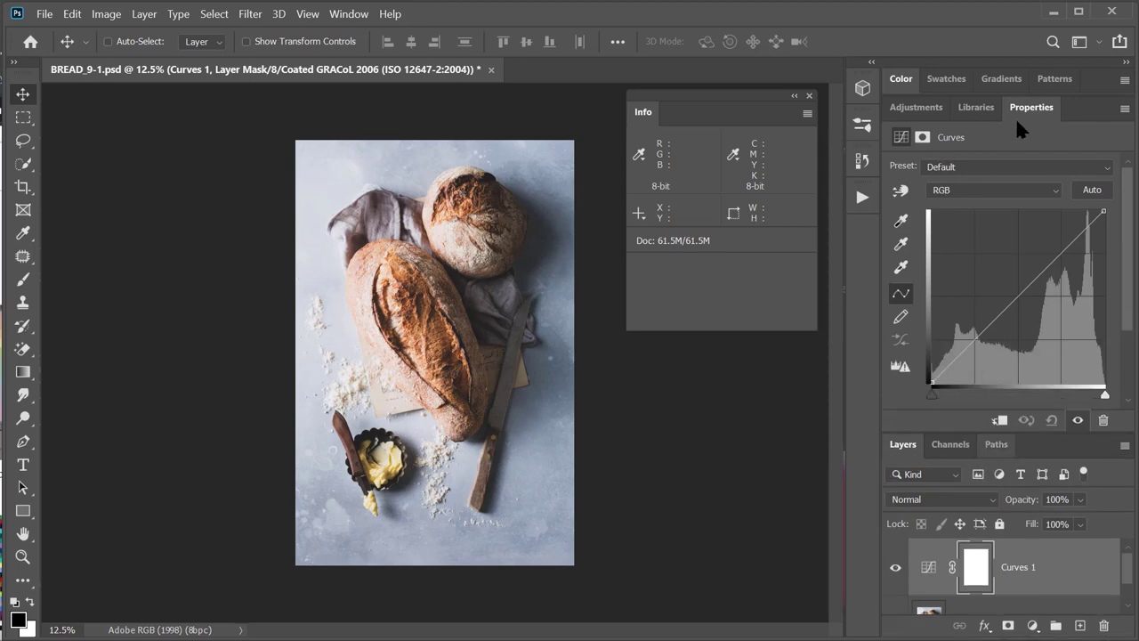
Step: Float the Properties panel over the canvas, enlarge it in both directions, and collapse the Libraries panel group
{"action": "left_click_drag", "start_coordinate": [1033, 108], "coordinate": [554, 105]}
{"action": "left_click_drag", "start_coordinate": [683, 410], "coordinate": [710, 448]}
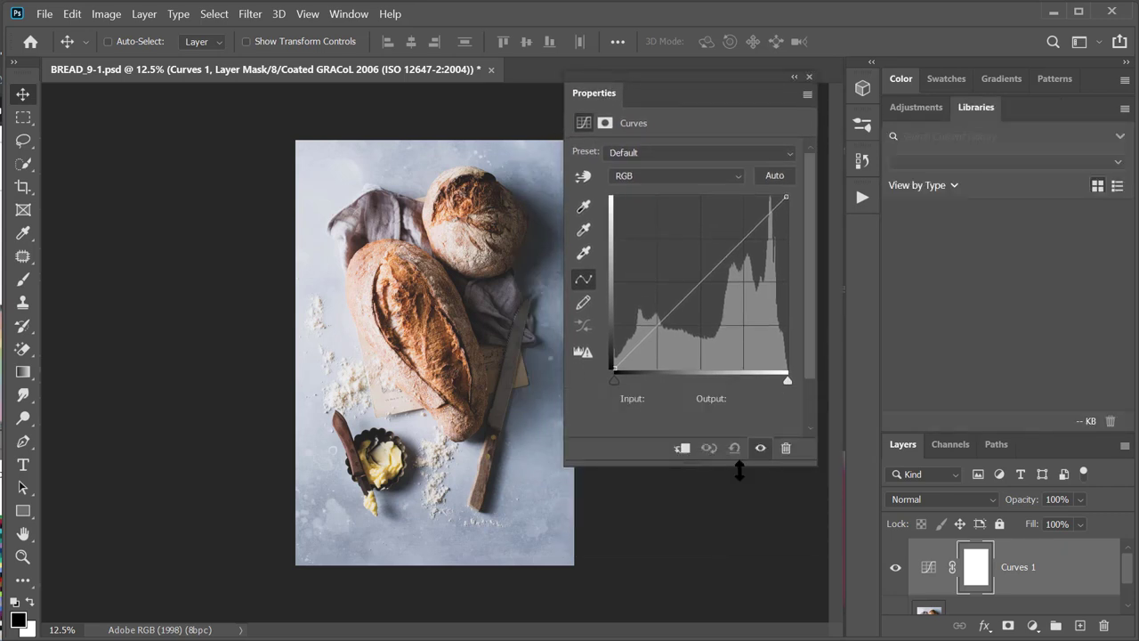
{"action": "left_click_drag", "start_coordinate": [562, 389], "coordinate": [512, 389]}
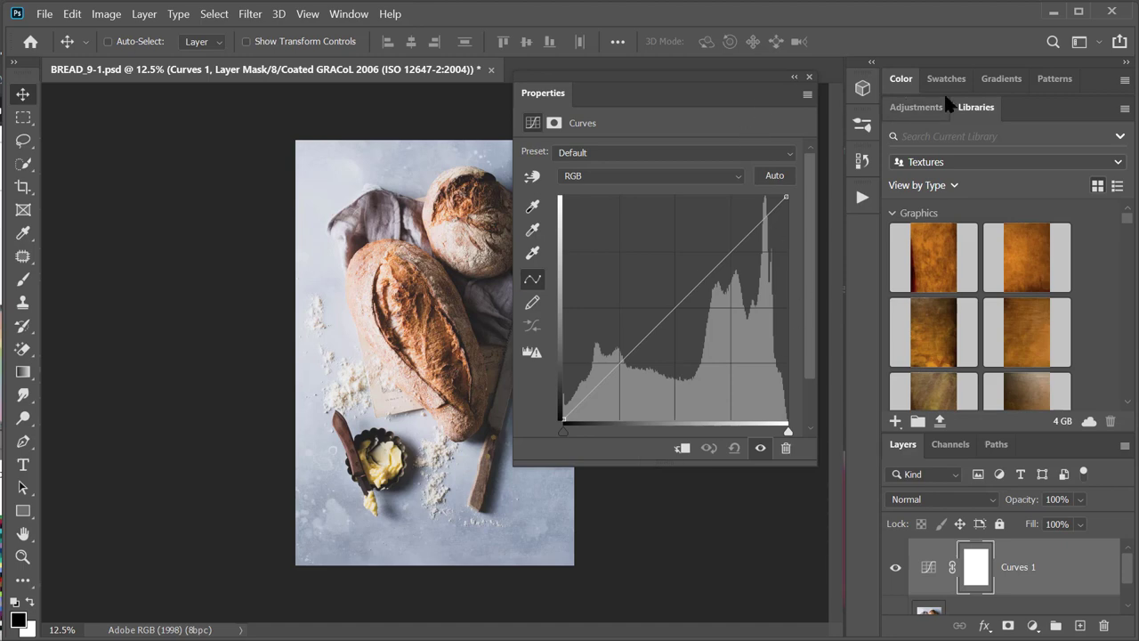
{"action": "double_click", "coordinate": [973, 106]}
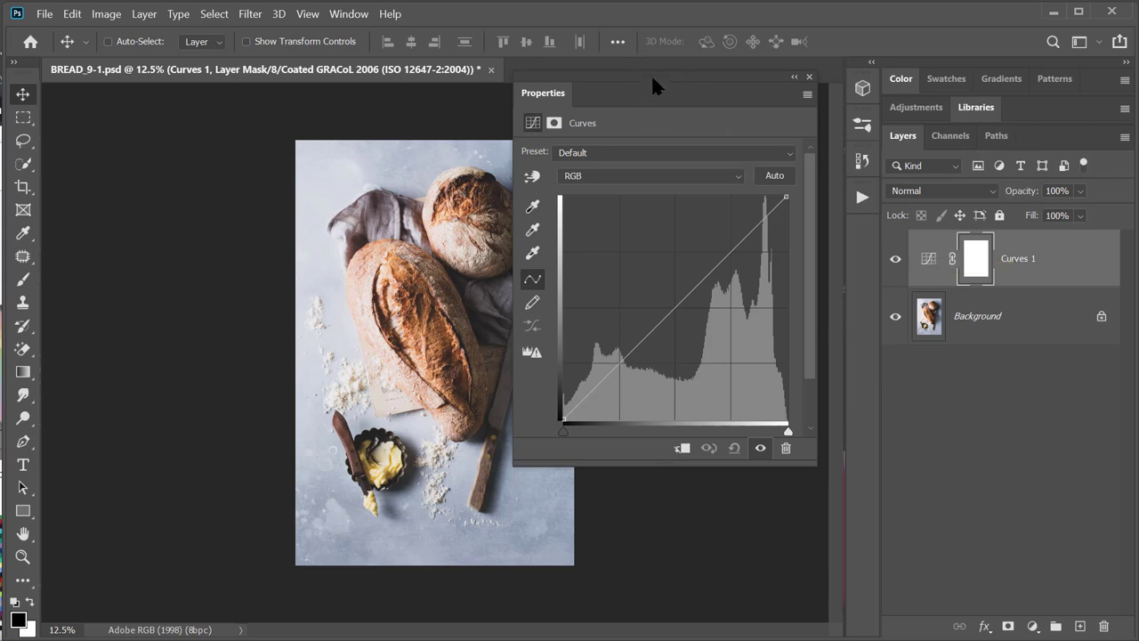
Step: Move the Info panel onto the empty canvas beside the photo and reposition the floating Properties panel on the opposite side
{"action": "left_click_drag", "start_coordinate": [650, 75], "coordinate": [641, 157]}
{"action": "left_click", "coordinate": [685, 90]}
{"action": "left_click_drag", "start_coordinate": [685, 90], "coordinate": [103, 88]}
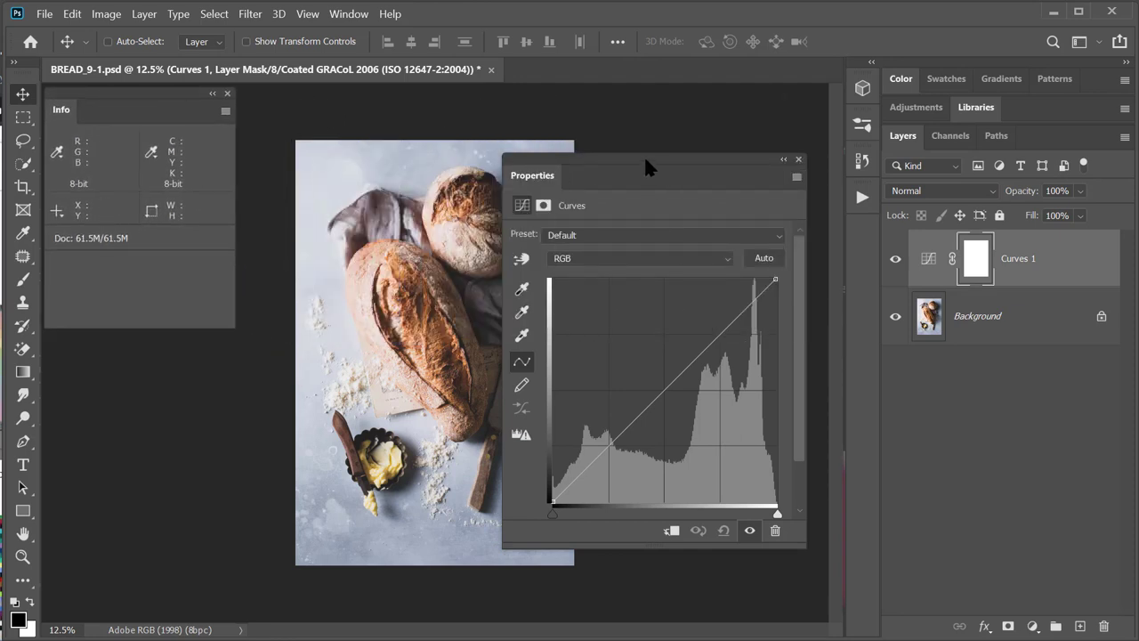
{"action": "left_click_drag", "start_coordinate": [646, 160], "coordinate": [663, 93]}
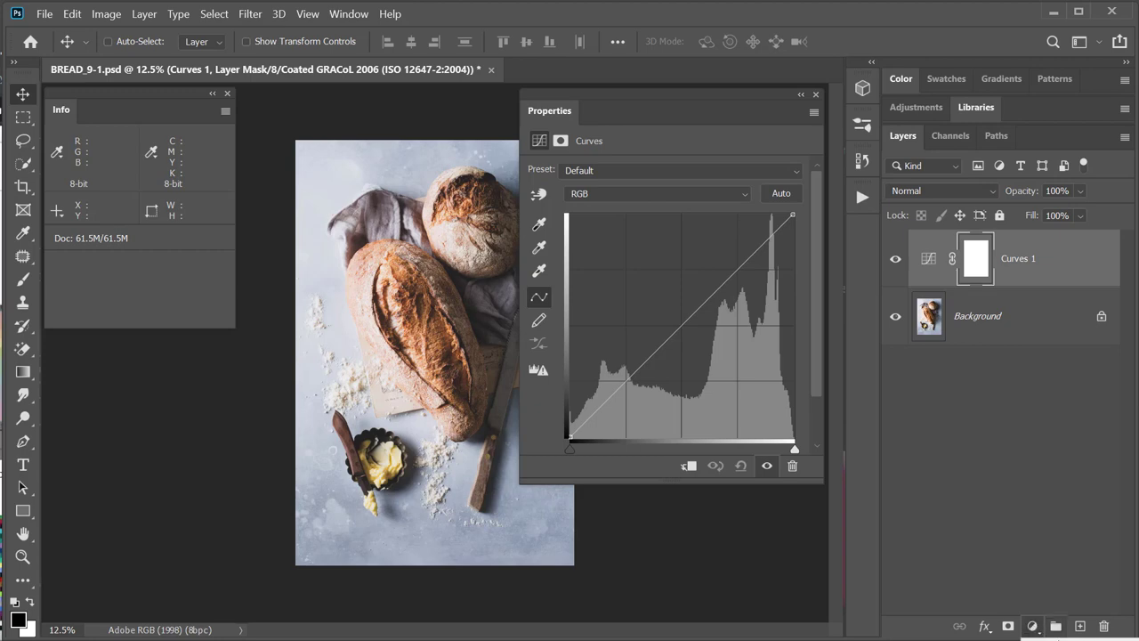
Step: Add a Threshold adjustment layer above Curves 1 and lower its level to 2 to isolate the darkest pixels
{"action": "left_click", "coordinate": [1032, 626]}
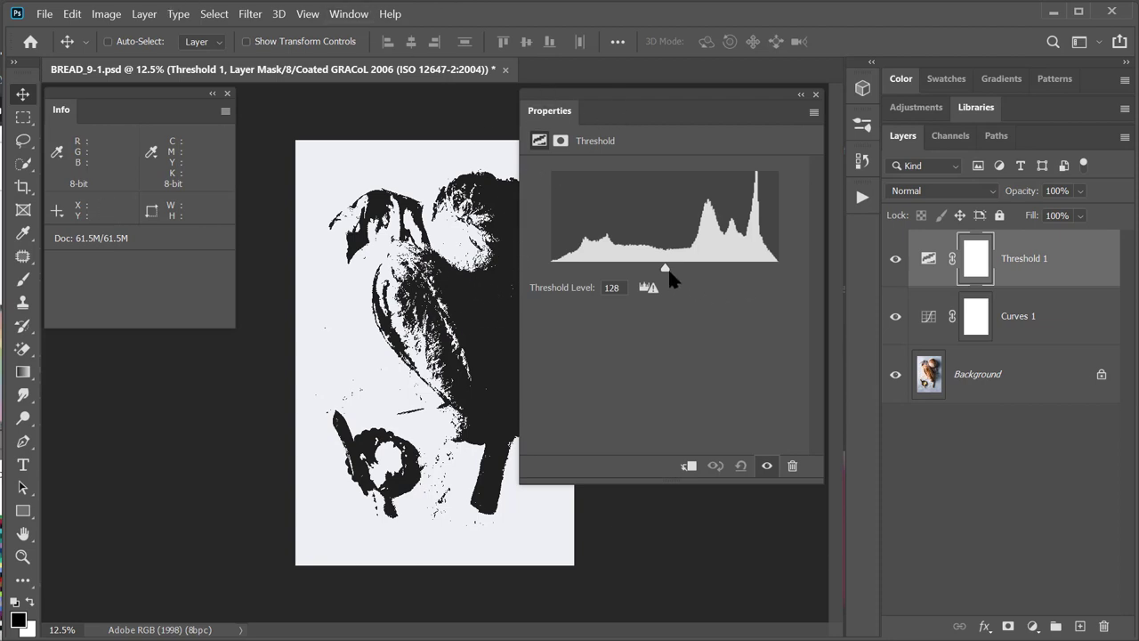
{"action": "left_click_drag", "start_coordinate": [664, 270], "coordinate": [570, 269]}
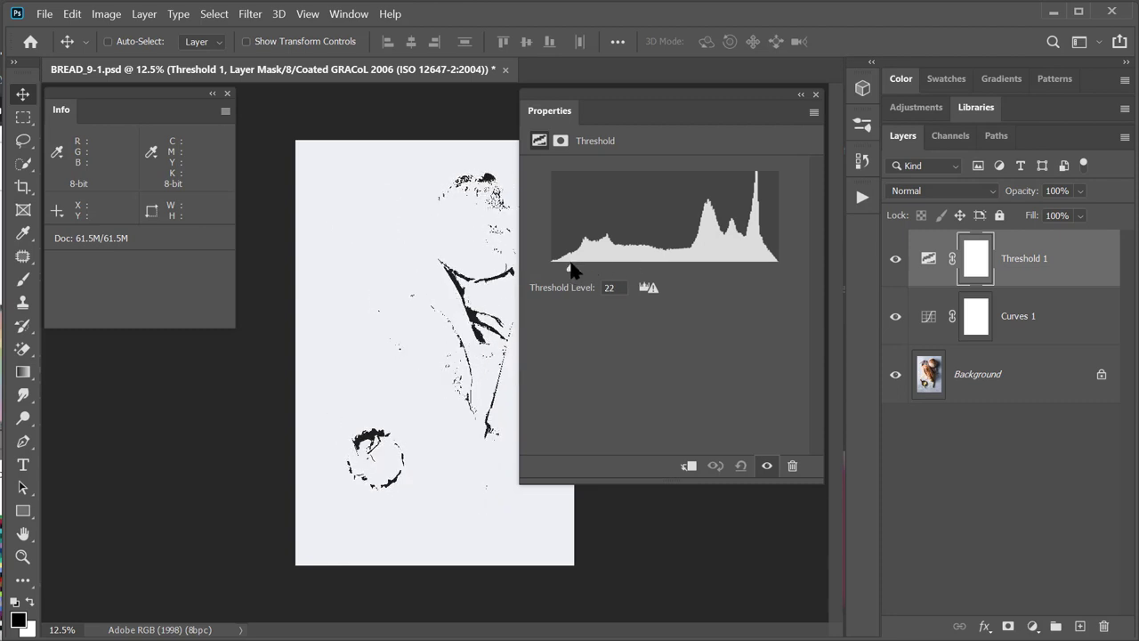
{"action": "left_click_drag", "start_coordinate": [571, 269], "coordinate": [552, 270]}
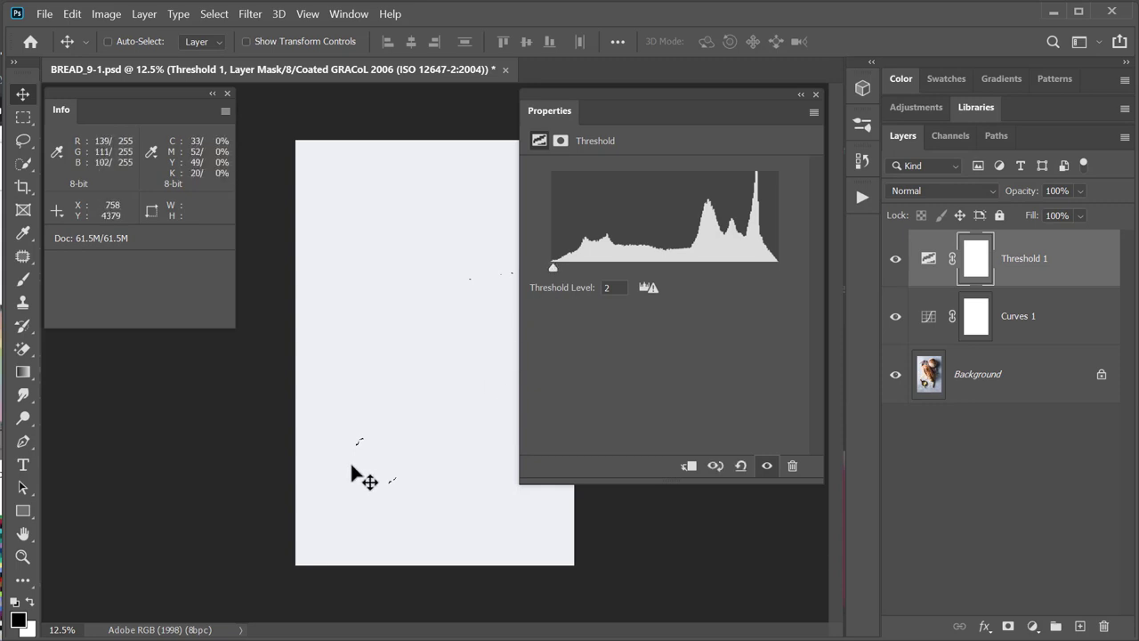
Step: With the Eyedropper, place the first color sampler on the dense black specks at the butter dish, undoing the initial placement
{"action": "key", "text": "ctrl+plus"}
{"action": "key", "text": "ctrl+plus"}
{"action": "key", "text": "ctrl+plus"}
{"action": "key", "text": "ctrl+plus"}
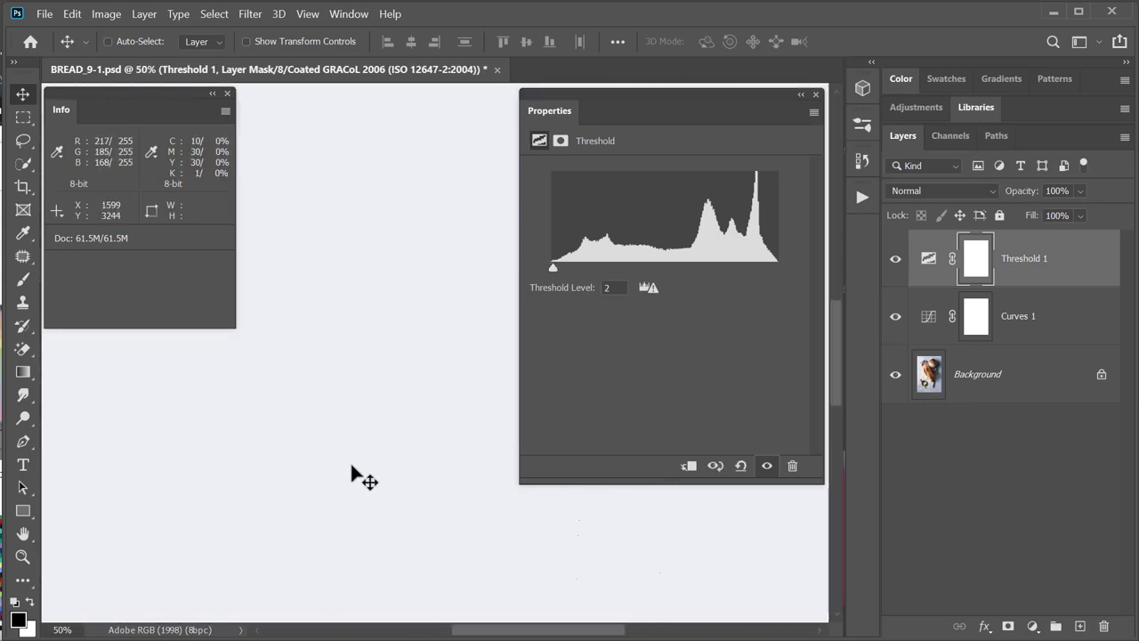
{"action": "scroll", "coordinate": [385, 458], "scroll_direction": "down", "scroll_amount": 6}
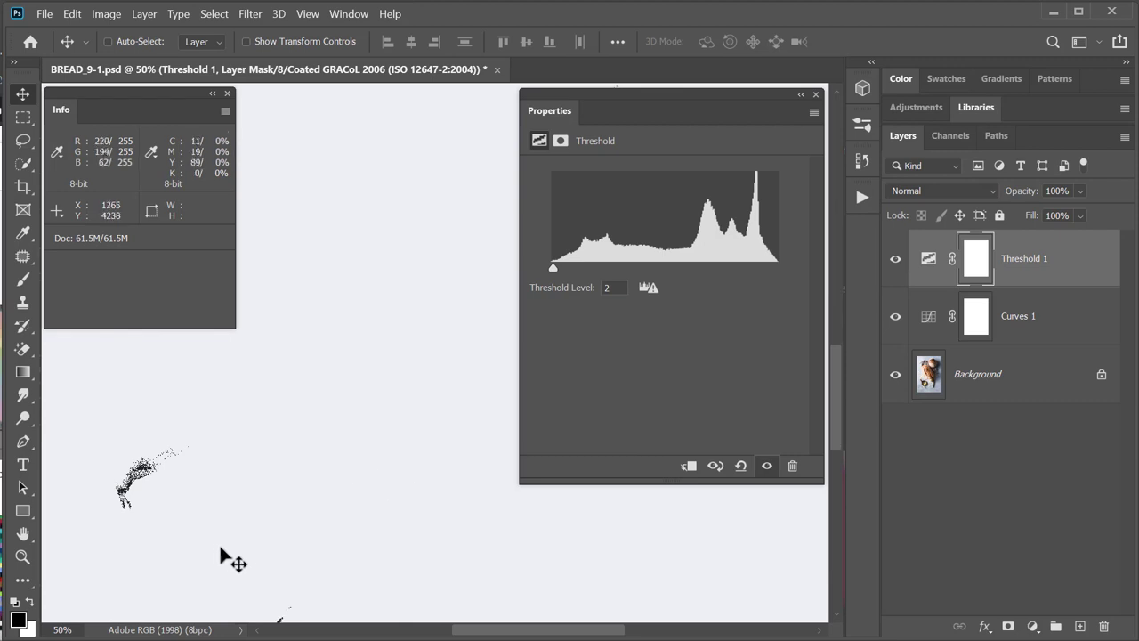
{"action": "key", "text": "space"}
{"action": "left_click_drag", "start_coordinate": [118, 505], "coordinate": [313, 505]}
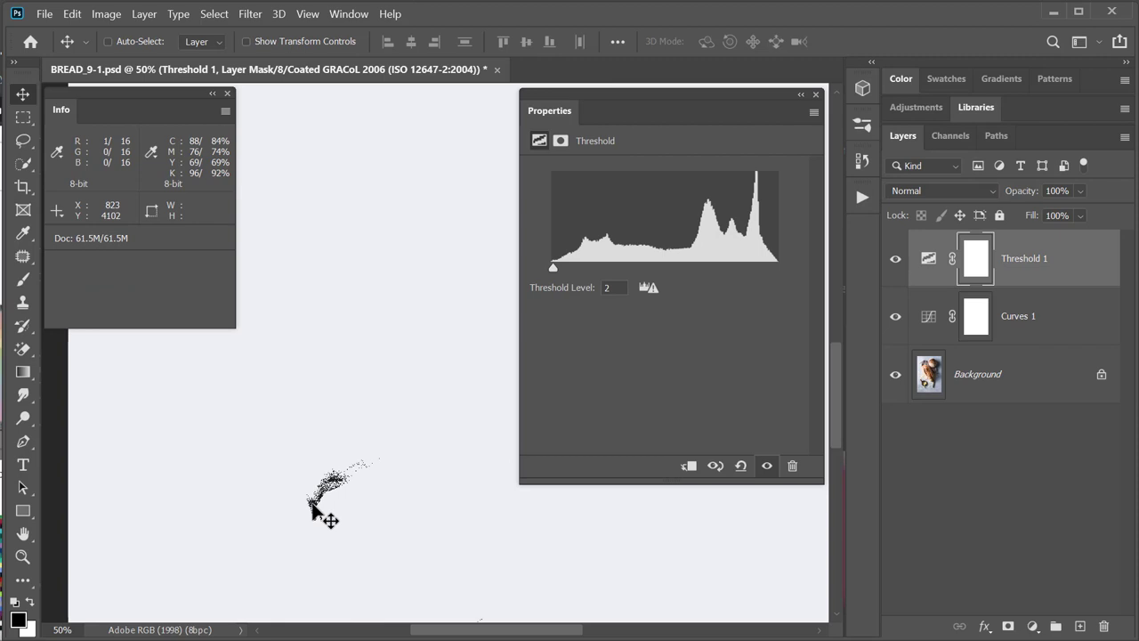
{"action": "key", "text": "i"}
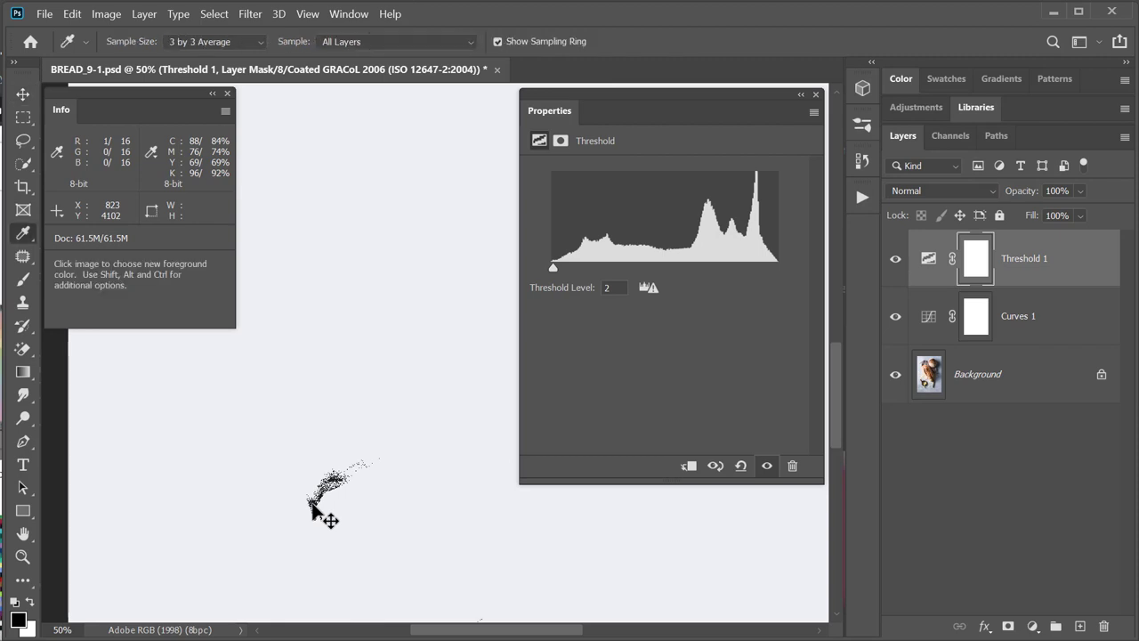
{"action": "key", "text": "shift"}
{"action": "left_click", "coordinate": [312, 503], "text": "shift"}
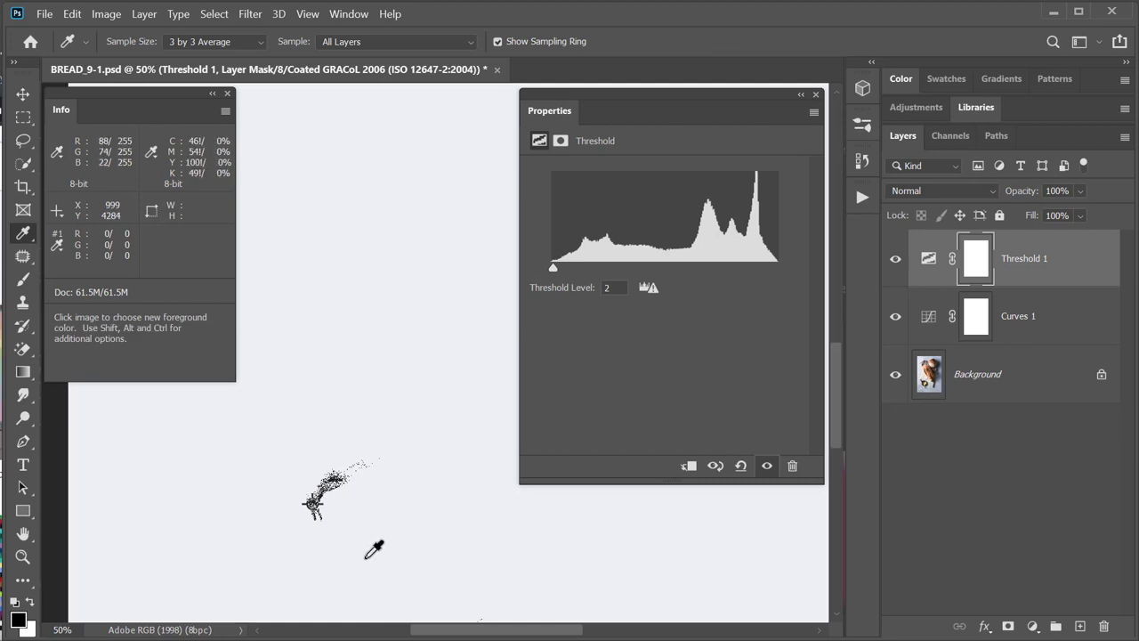
{"action": "key", "text": "ctrl+z"}
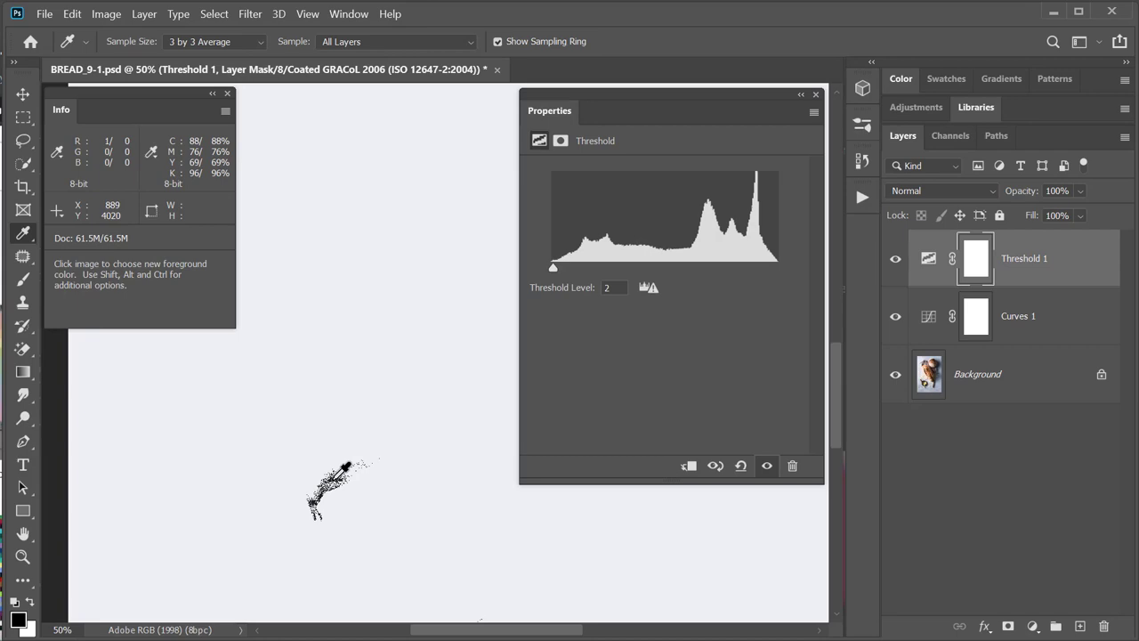
{"action": "left_click", "coordinate": [333, 479], "text": "shift"}
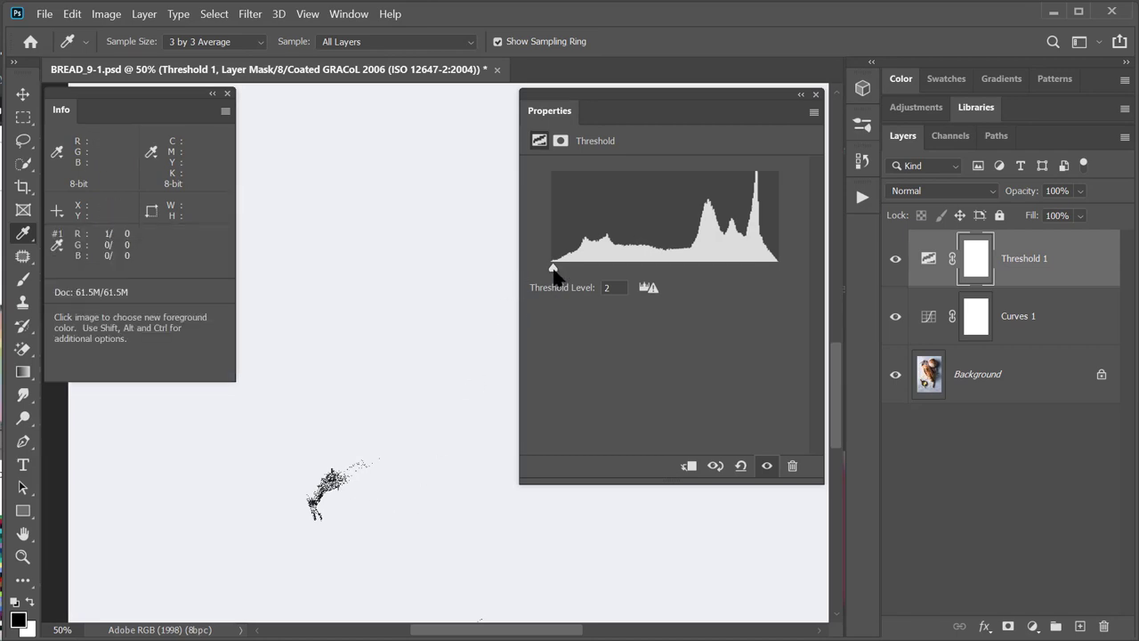
Step: Raise the Threshold level to 255 to isolate the brightest pixels, toggling the layer's visibility to compare
{"action": "left_click_drag", "start_coordinate": [554, 270], "coordinate": [771, 268]}
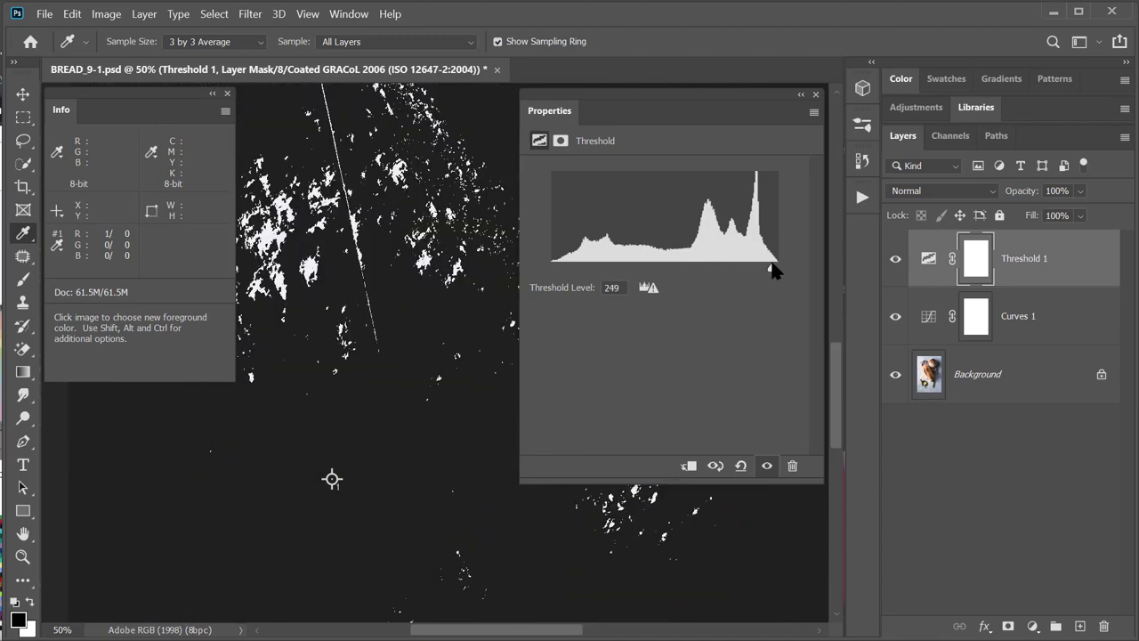
{"action": "key", "text": "ctrl+0"}
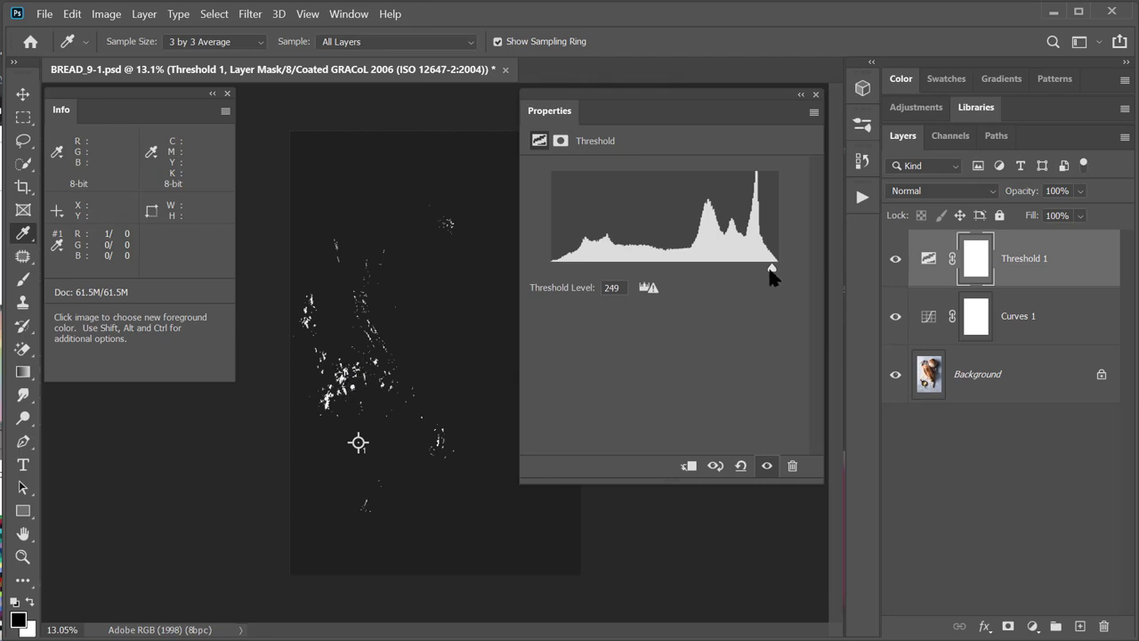
{"action": "left_click", "coordinate": [767, 466]}
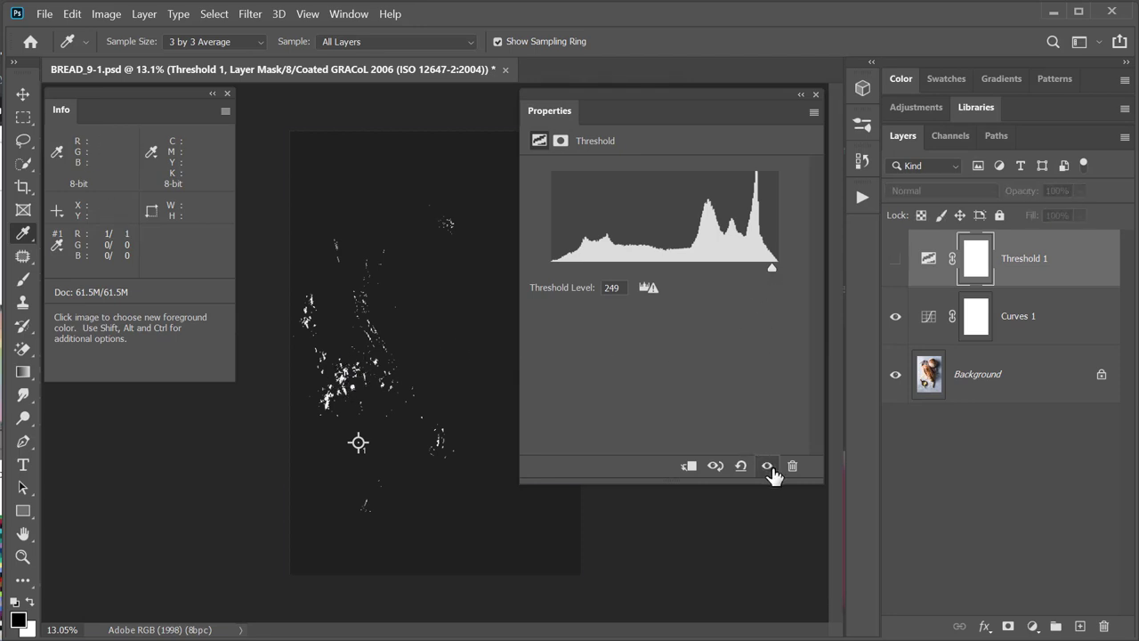
{"action": "left_click", "coordinate": [767, 466]}
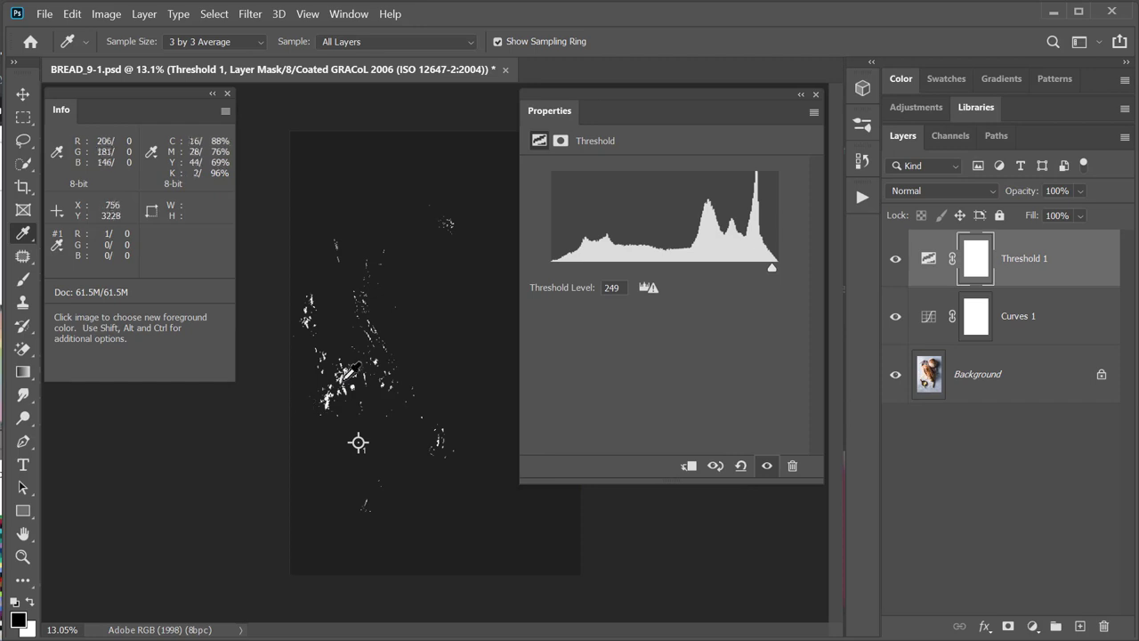
{"action": "left_click_drag", "start_coordinate": [771, 267], "coordinate": [777, 272]}
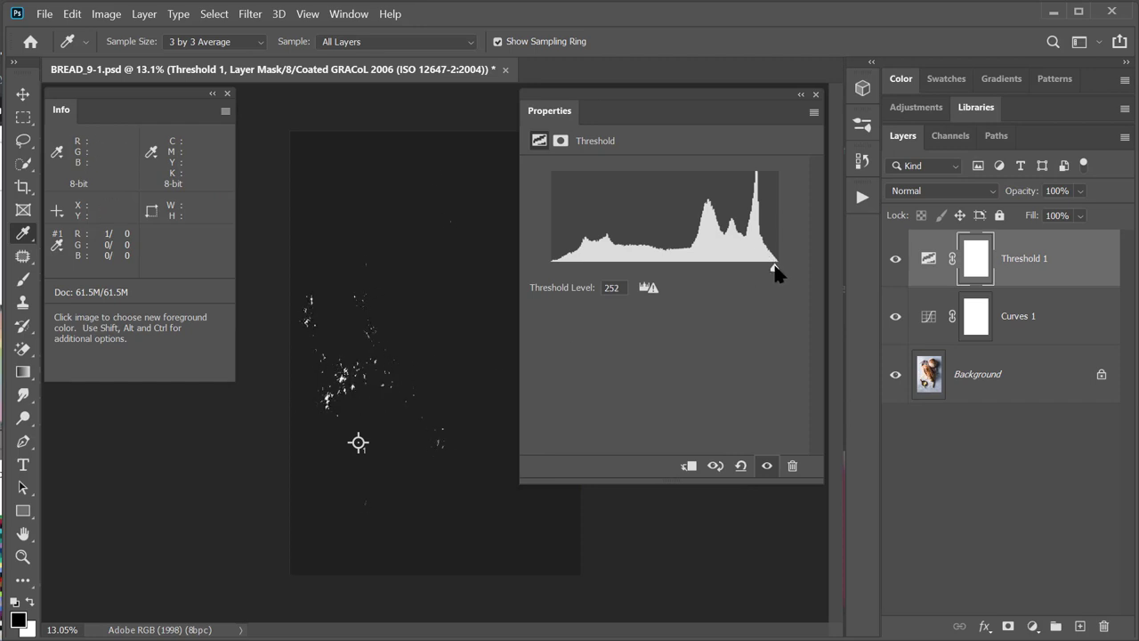
{"action": "scroll", "coordinate": [347, 392], "scroll_direction": "up", "scroll_amount": 2}
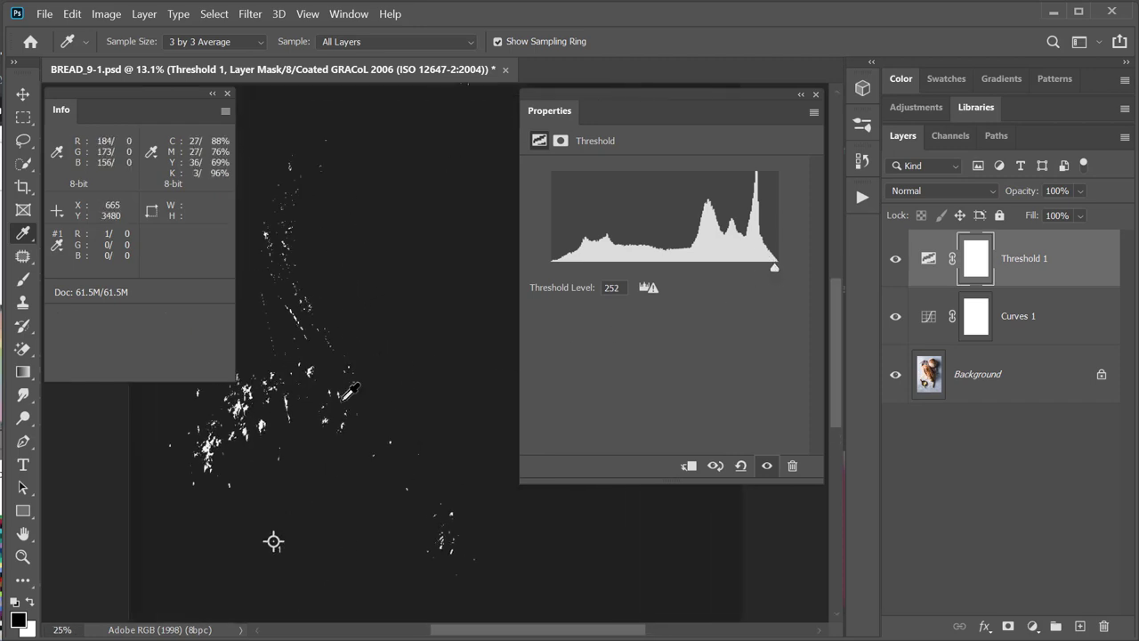
{"action": "scroll", "coordinate": [347, 391], "scroll_direction": "up", "scroll_amount": 4}
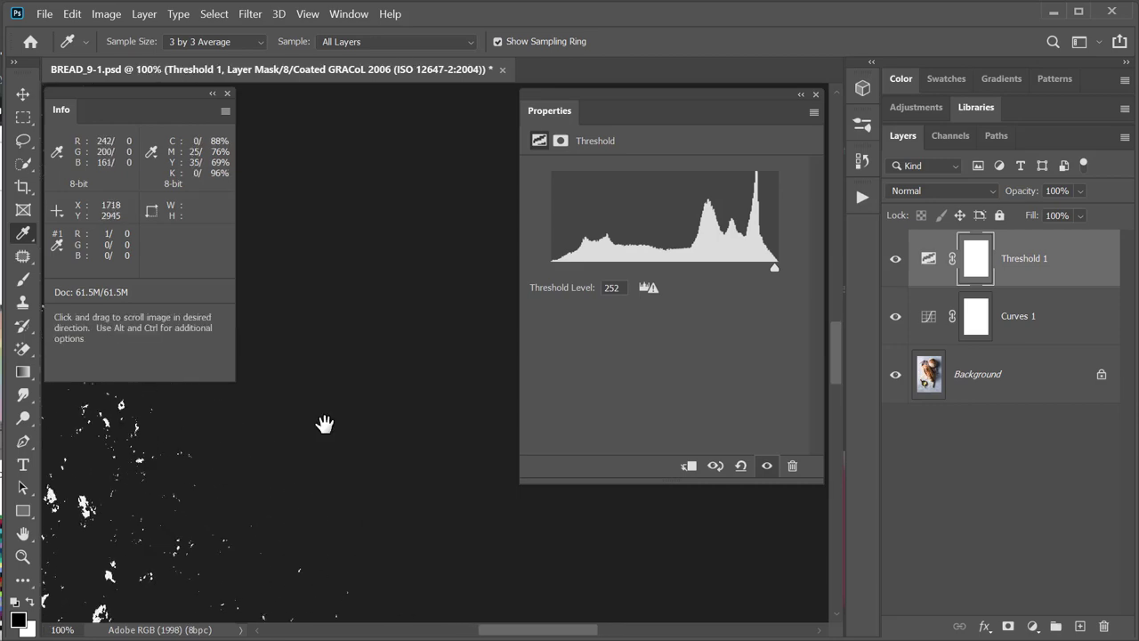
{"action": "left_click_drag", "start_coordinate": [173, 466], "coordinate": [392, 495]}
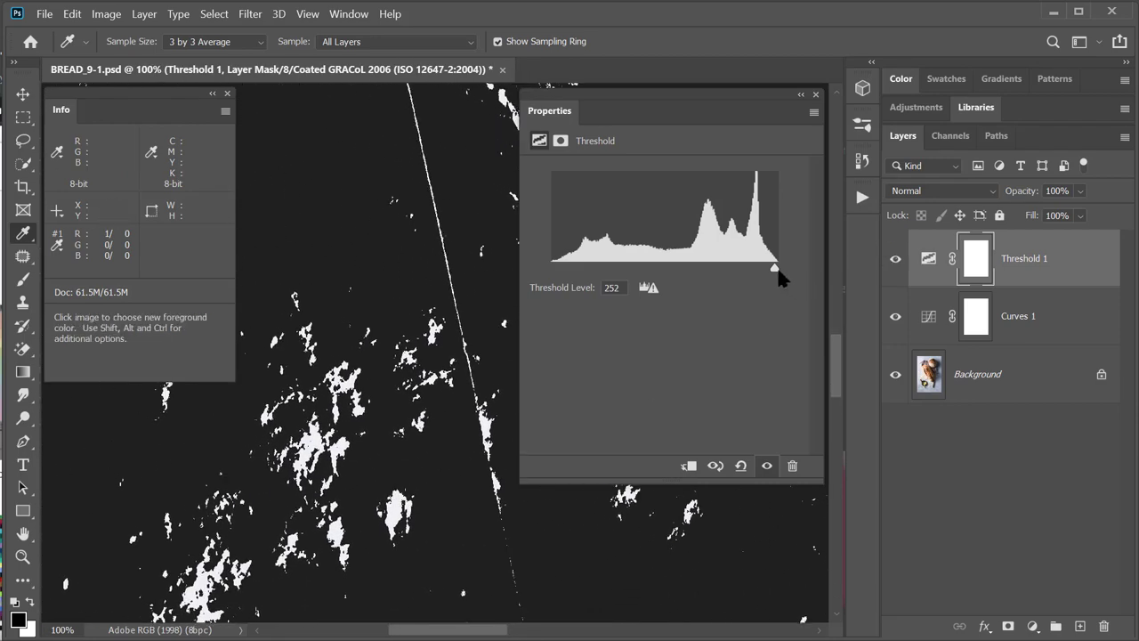
{"action": "left_click_drag", "start_coordinate": [777, 269], "coordinate": [782, 268]}
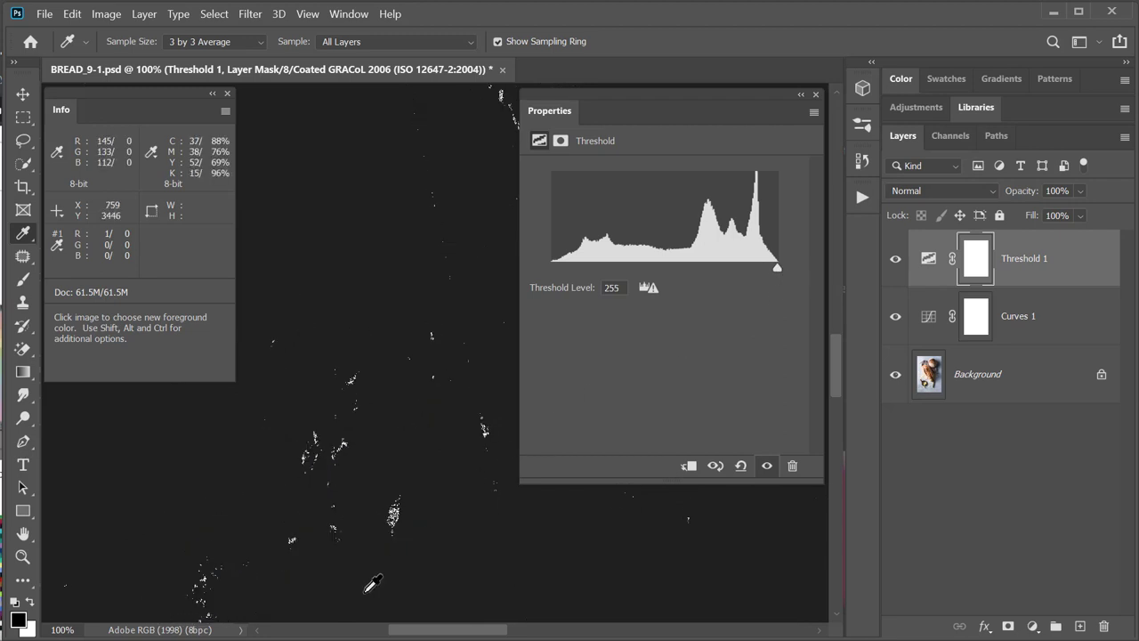
Step: Place a second color sampler on the dense cluster of white specks at the edge of the long loaf
{"action": "left_click_drag", "start_coordinate": [352, 395], "coordinate": [178, 460]}
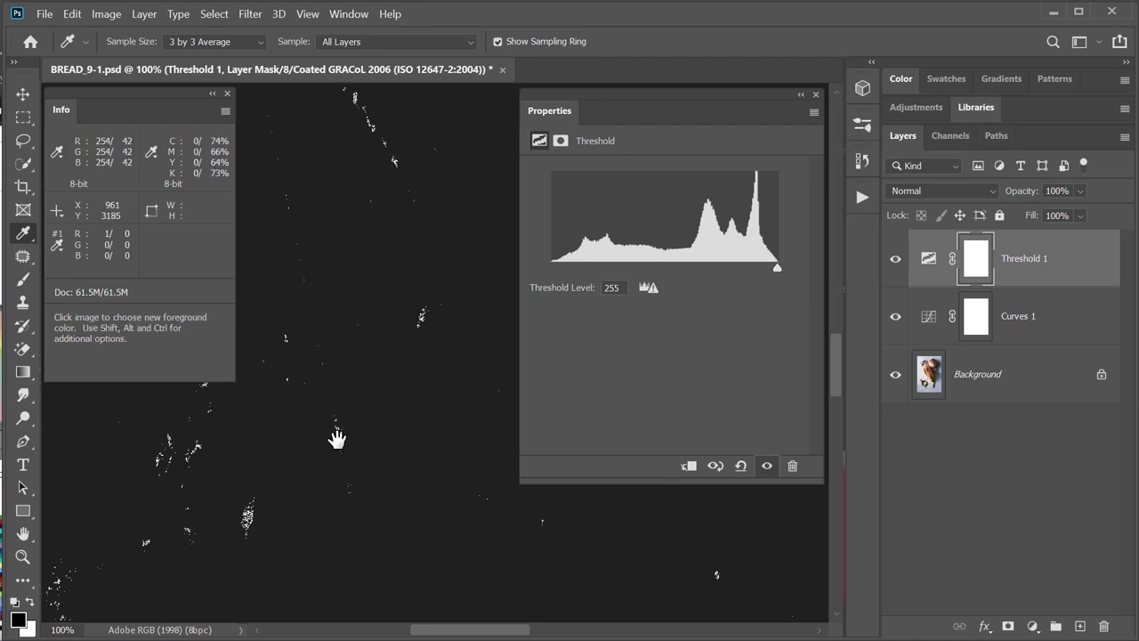
{"action": "key", "text": "ctrl+plus"}
{"action": "key", "text": "ctrl+plus"}
{"action": "key", "text": "ctrl+plus"}
{"action": "key", "text": "ctrl+plus"}
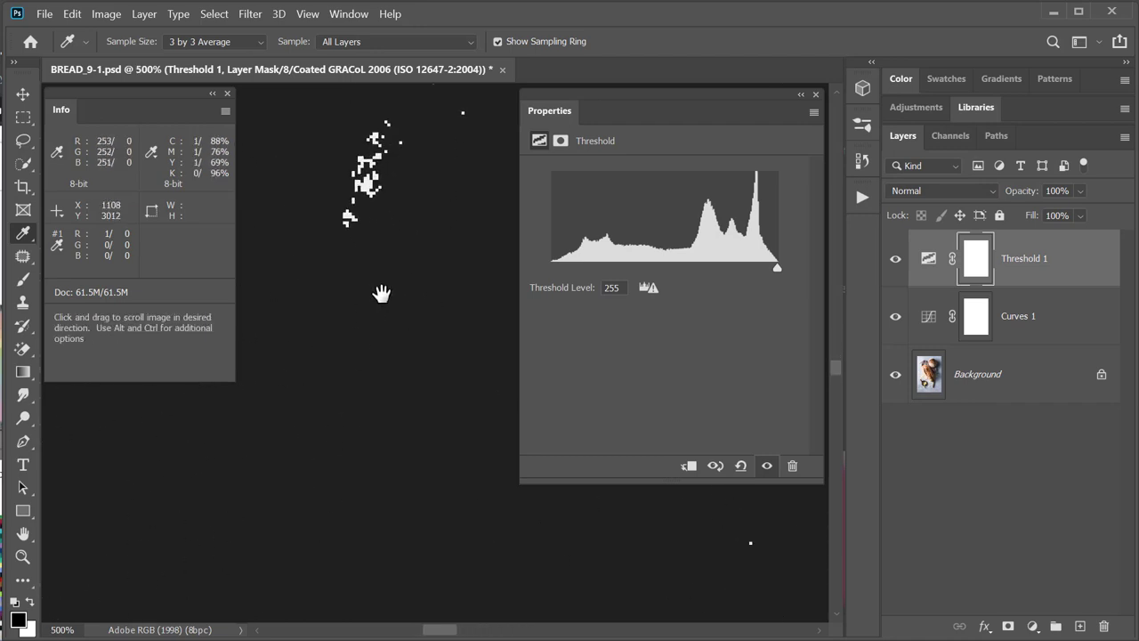
{"action": "left_click_drag", "start_coordinate": [382, 295], "coordinate": [409, 550]}
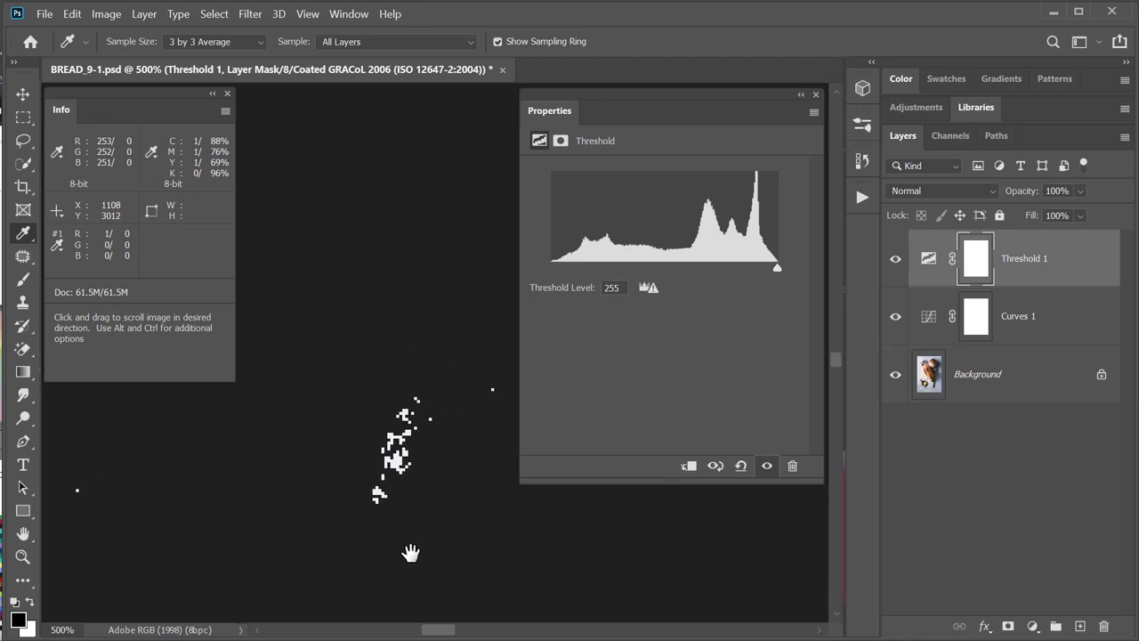
{"action": "left_click", "coordinate": [392, 462], "text": "shift"}
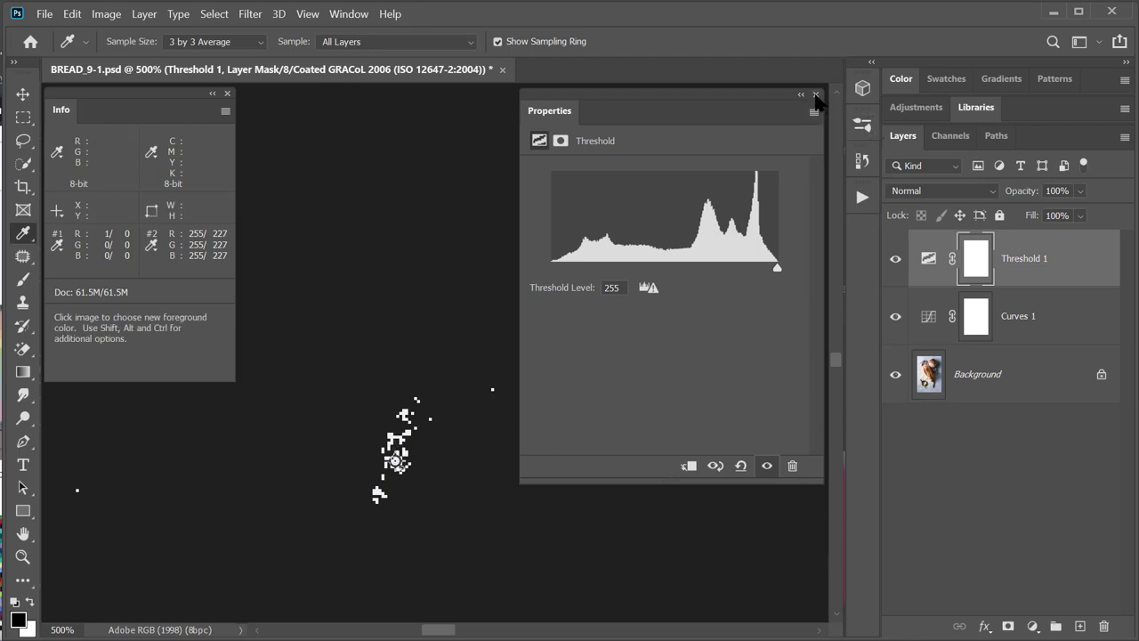
Step: Close the Properties panel and delete the Threshold 1 layer, keeping Curves 1 and both color samplers
{"action": "left_click", "coordinate": [815, 95]}
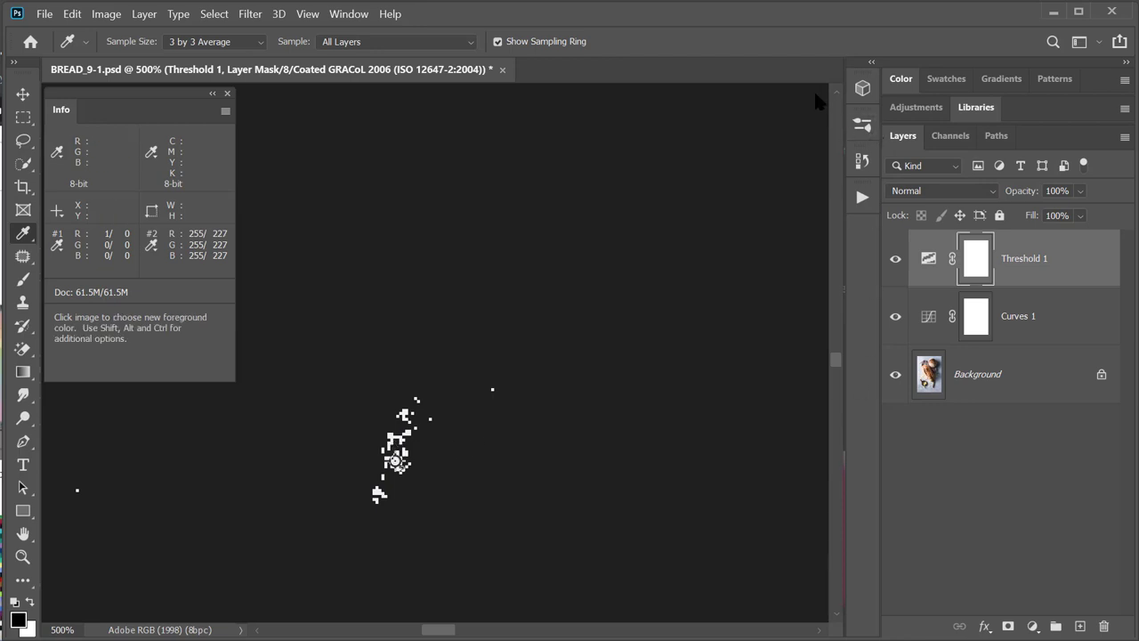
{"action": "left_click", "coordinate": [1049, 272]}
{"action": "key", "text": "Delete"}
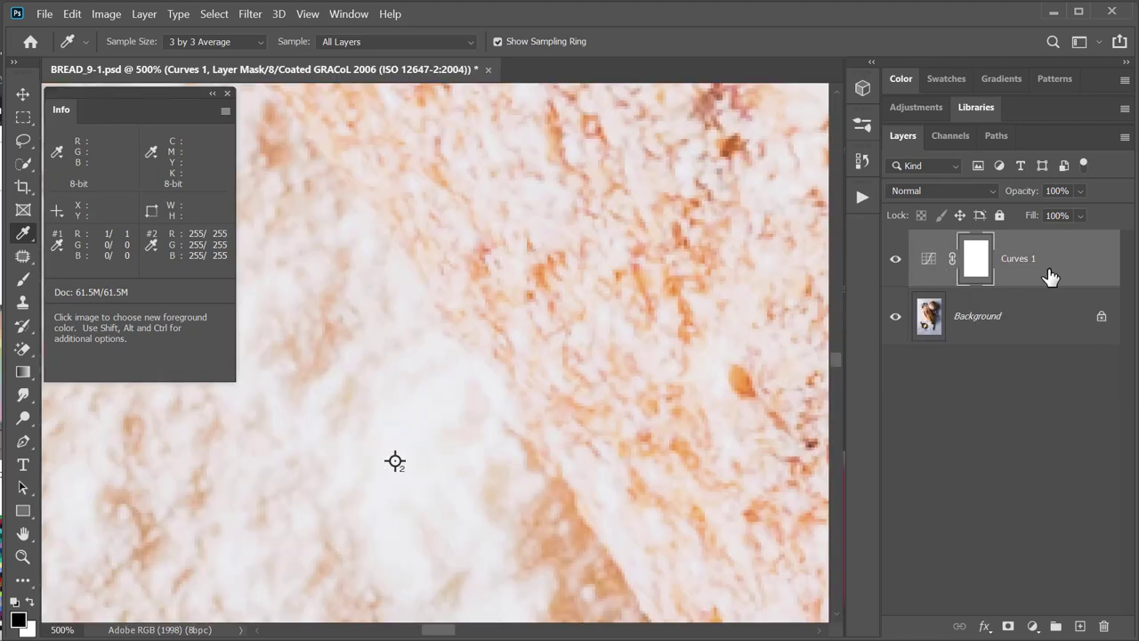
{"action": "key", "text": "ctrl+0"}
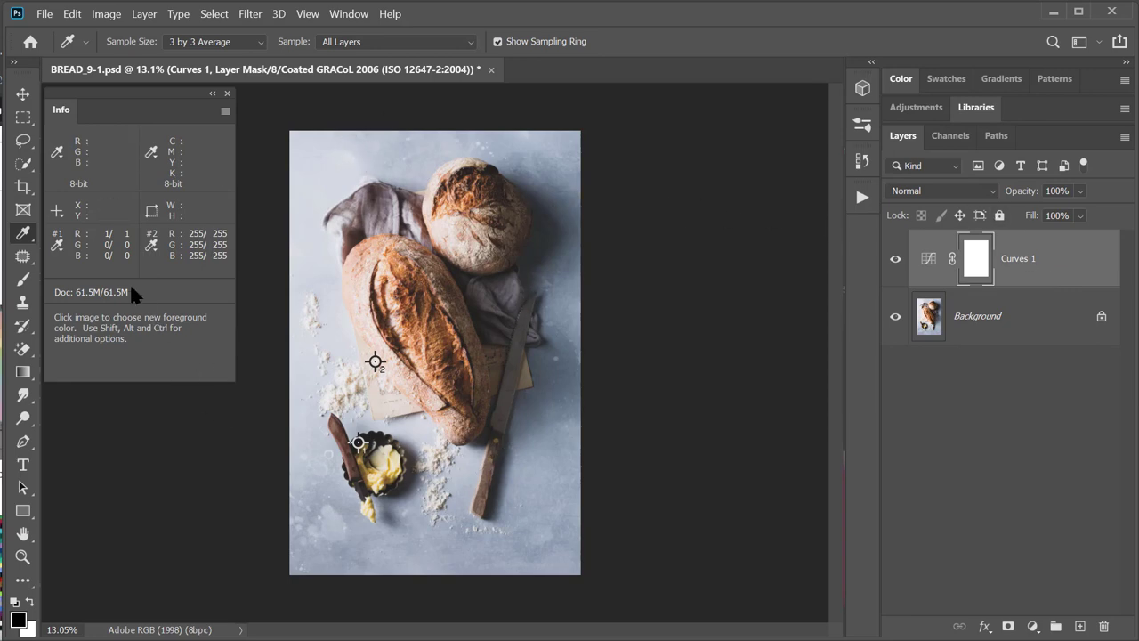
Step: Move the Info panel beside the photo and set both color samplers' readouts to CMYK Color
{"action": "left_click_drag", "start_coordinate": [99, 101], "coordinate": [161, 144]}
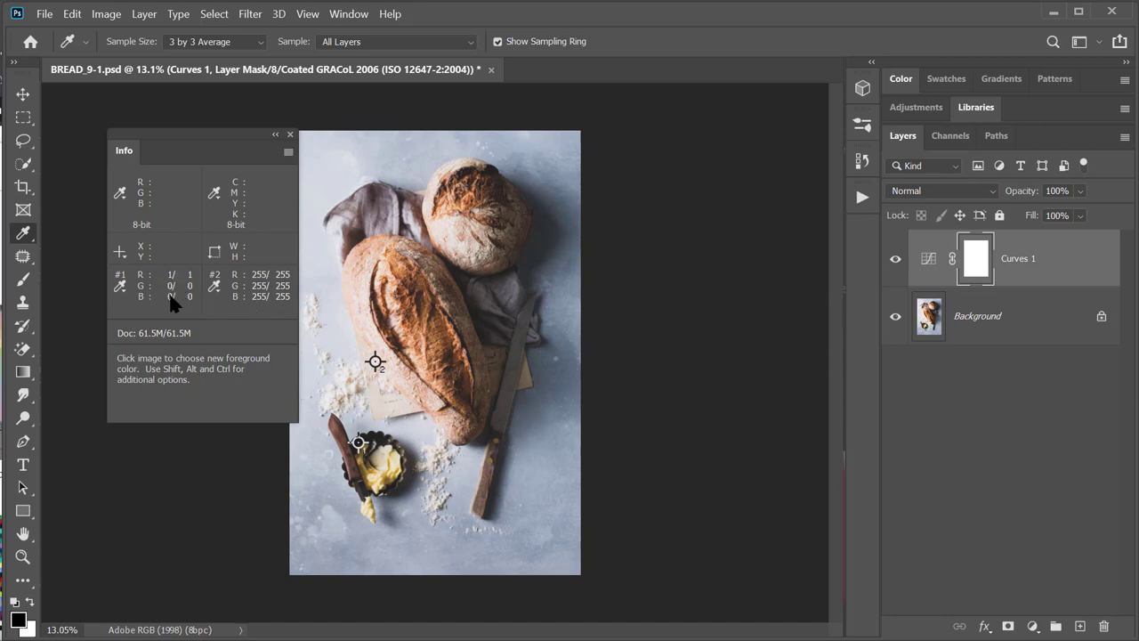
{"action": "left_click", "coordinate": [212, 291]}
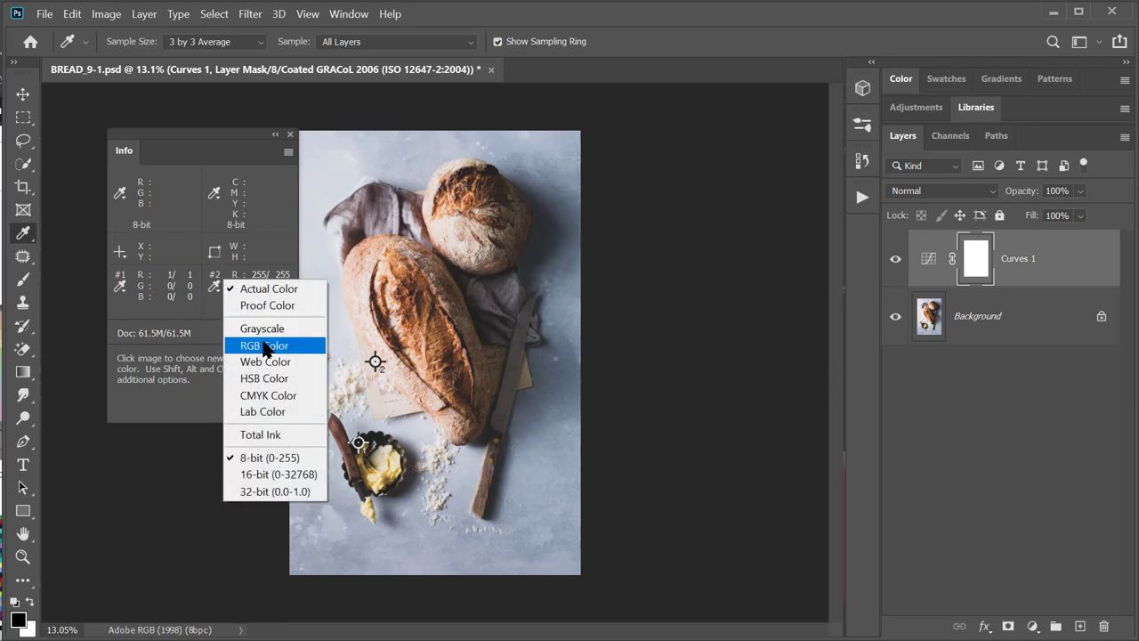
{"action": "left_click", "coordinate": [267, 395]}
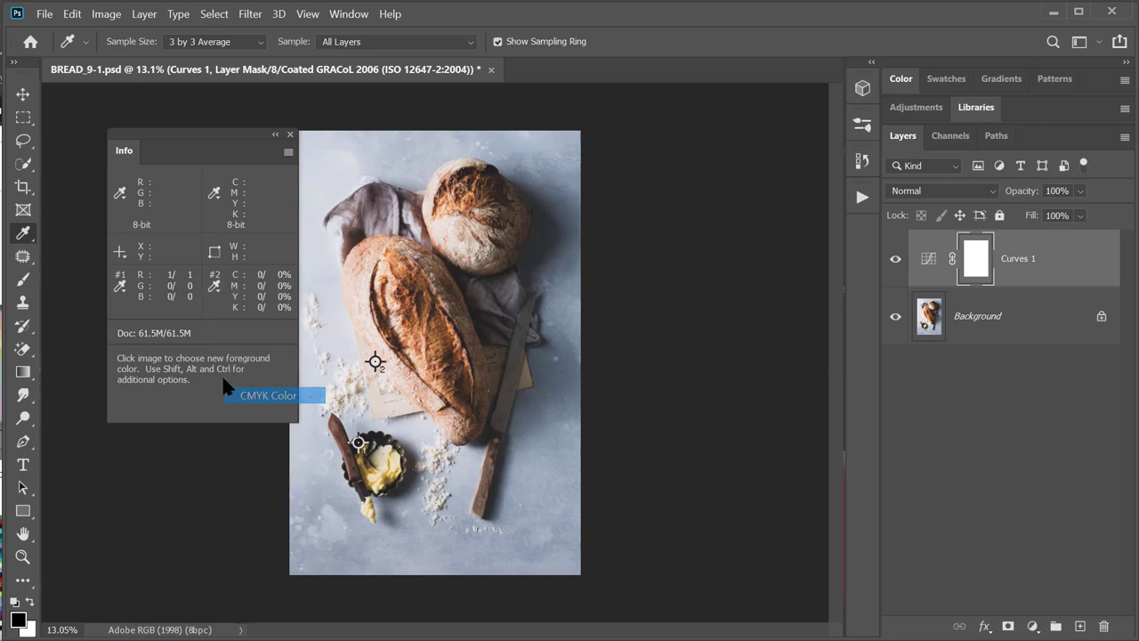
{"action": "left_click", "coordinate": [122, 285]}
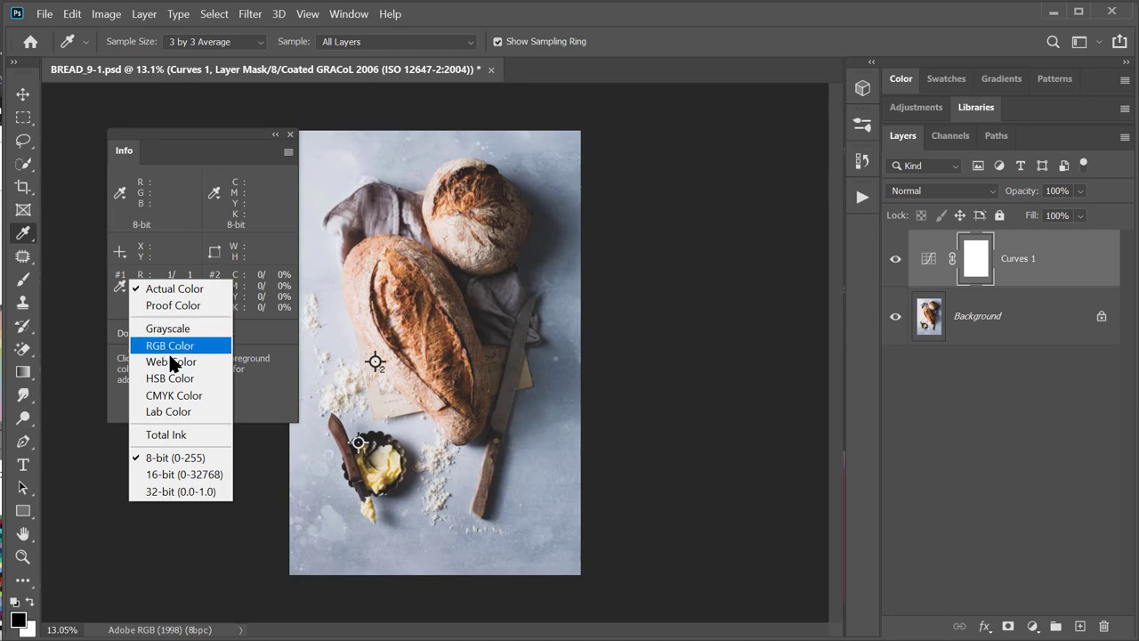
{"action": "left_click", "coordinate": [176, 397]}
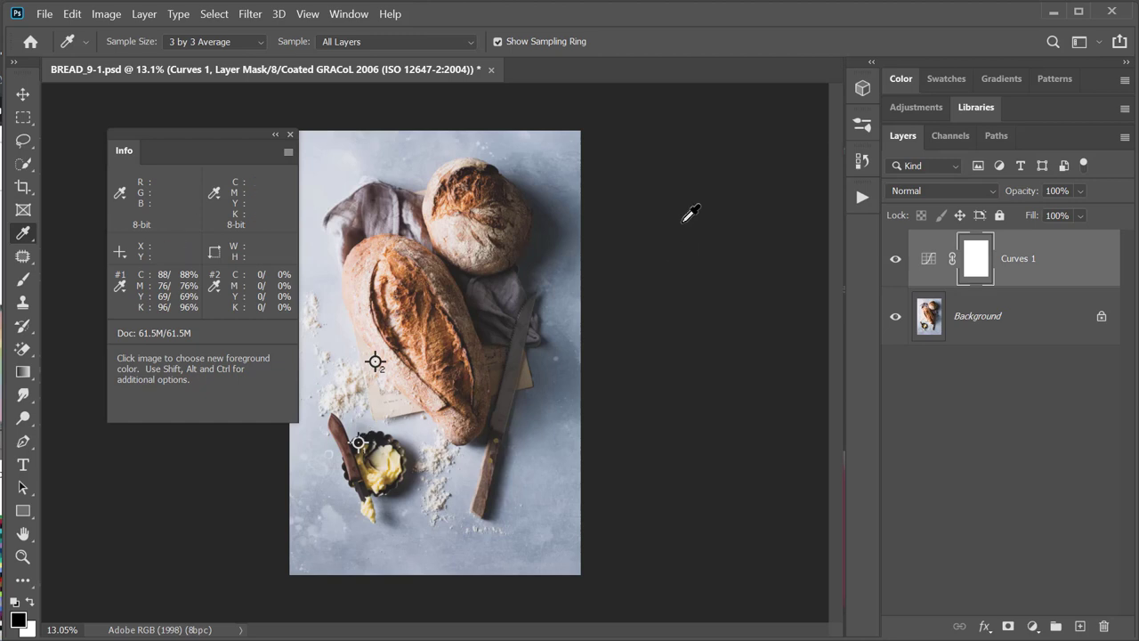
Step: Open the Curves 1 adjustment's properties and enlarge the panel to show the Input and Output values
{"action": "double_click", "coordinate": [929, 265]}
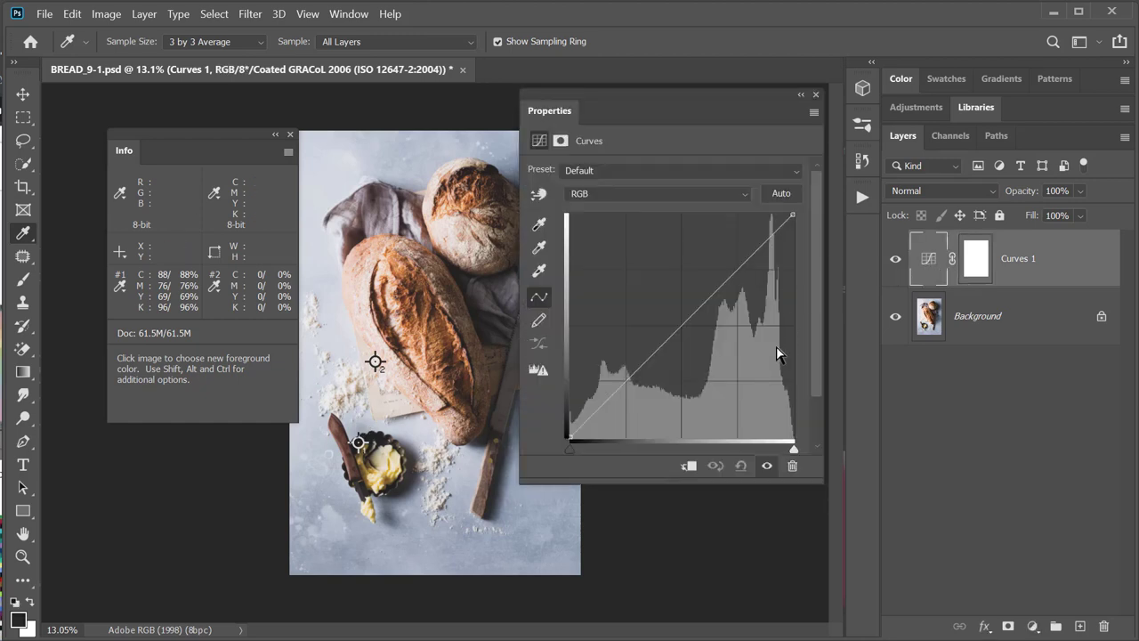
{"action": "left_click_drag", "start_coordinate": [682, 485], "coordinate": [681, 541]}
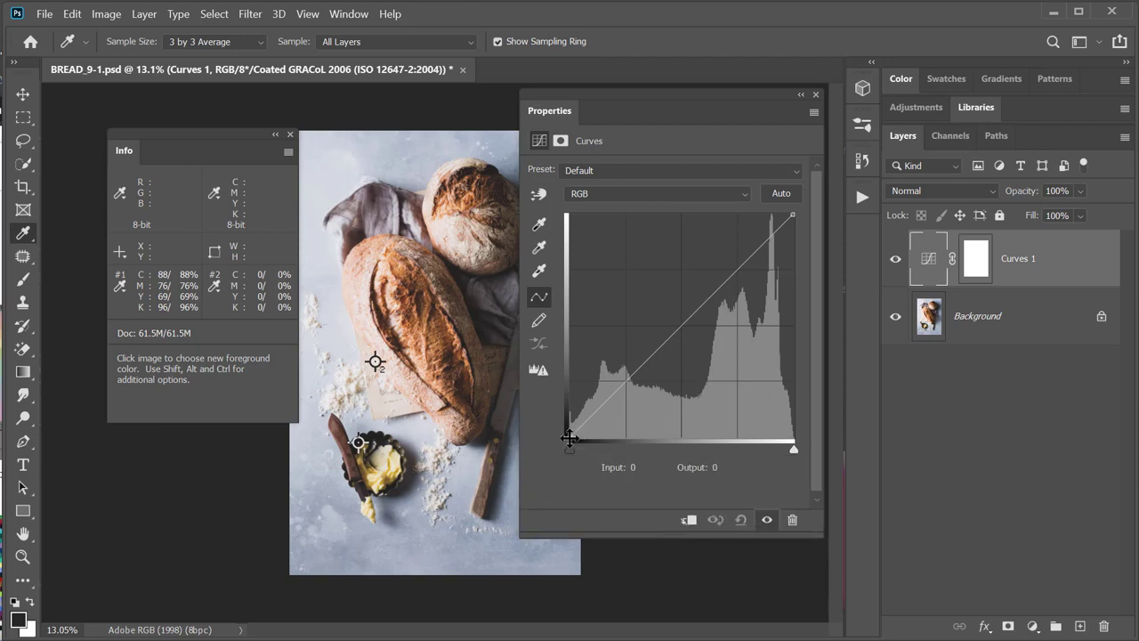
Step: Test the RGB curve's endpoints with the black point at output 40 and the white point at about input 233, restoring each
{"action": "left_click_drag", "start_coordinate": [568, 437], "coordinate": [571, 405]}
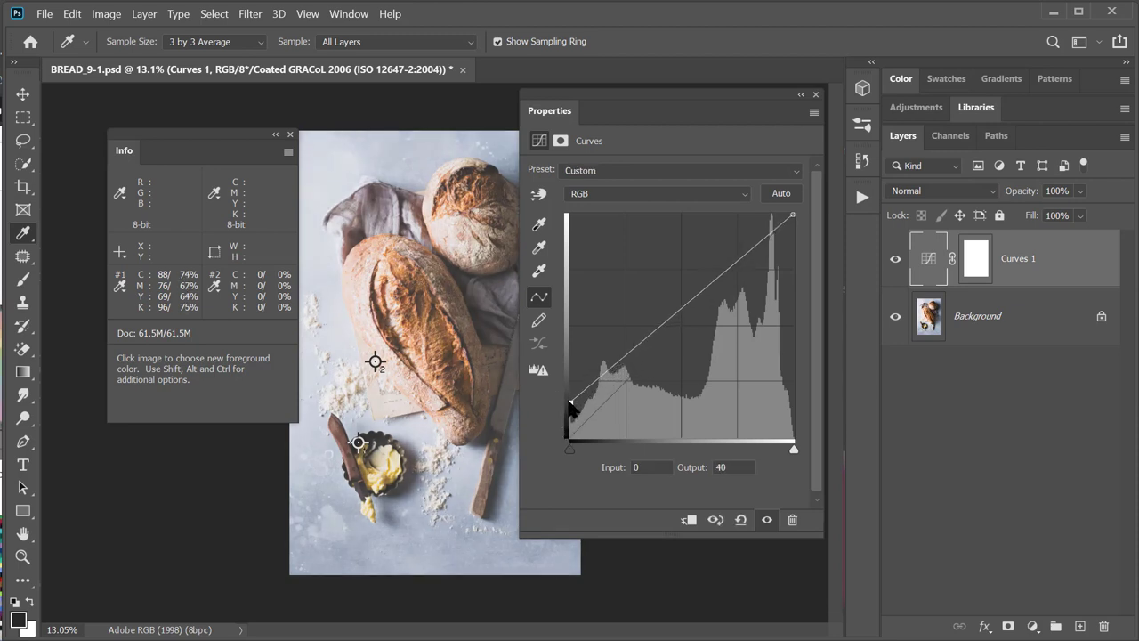
{"action": "left_click_drag", "start_coordinate": [571, 406], "coordinate": [569, 438]}
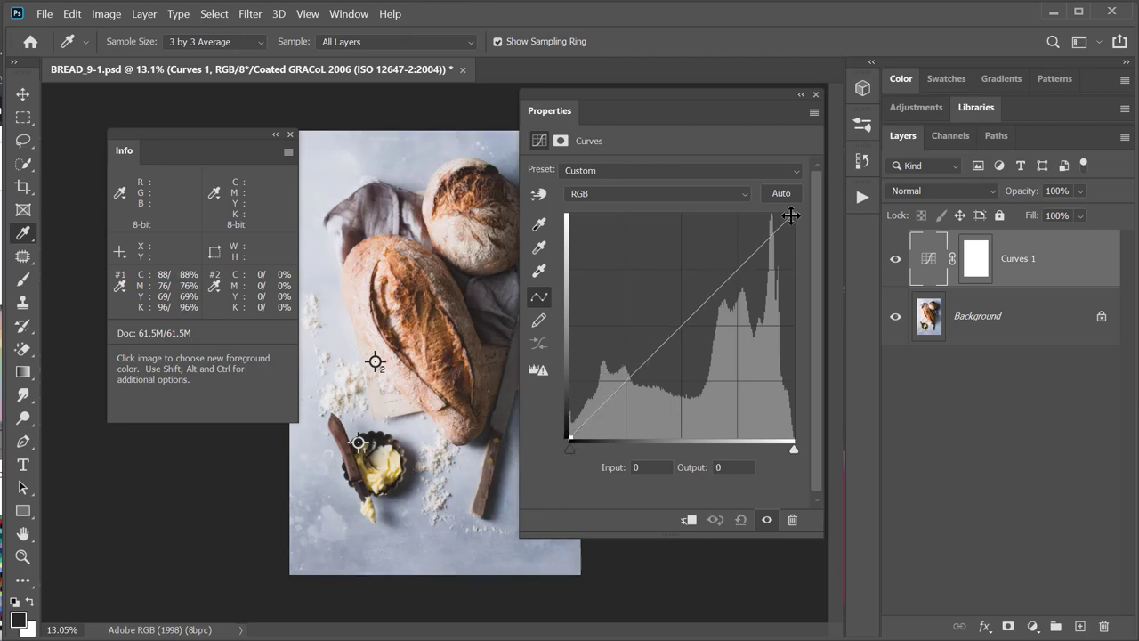
{"action": "left_click_drag", "start_coordinate": [792, 216], "coordinate": [775, 213]}
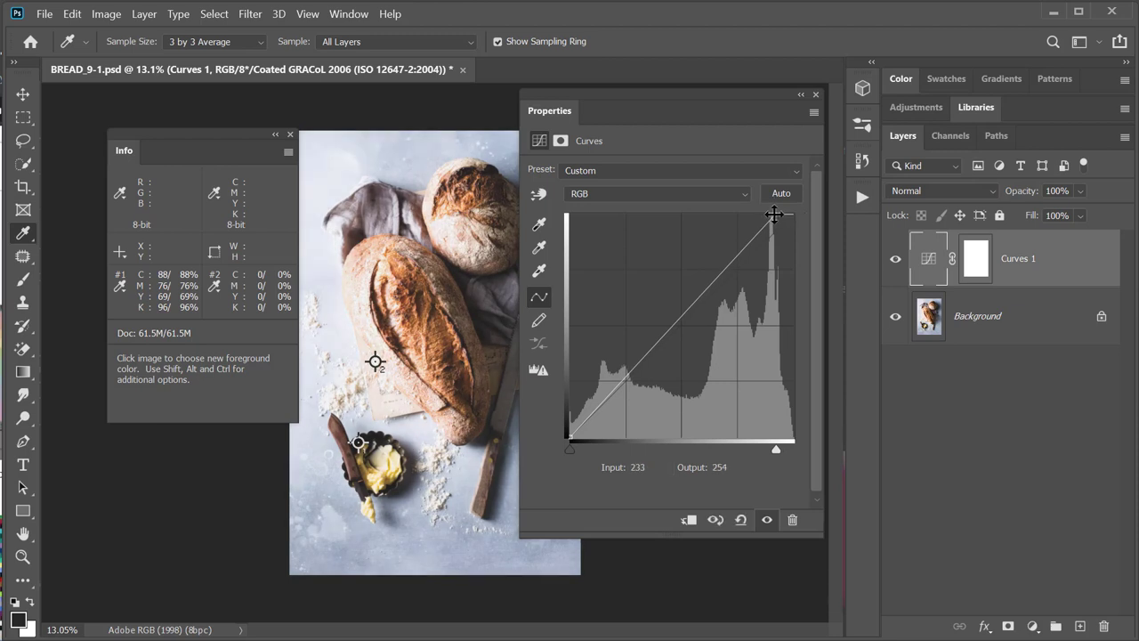
{"action": "mouse_move", "coordinate": [775, 215]}
{"action": "left_mouse_down"}
{"action": "mouse_move", "coordinate": [803, 215]}
{"action": "mouse_move", "coordinate": [807, 273]}
{"action": "mouse_move", "coordinate": [794, 214]}
{"action": "left_mouse_up"}
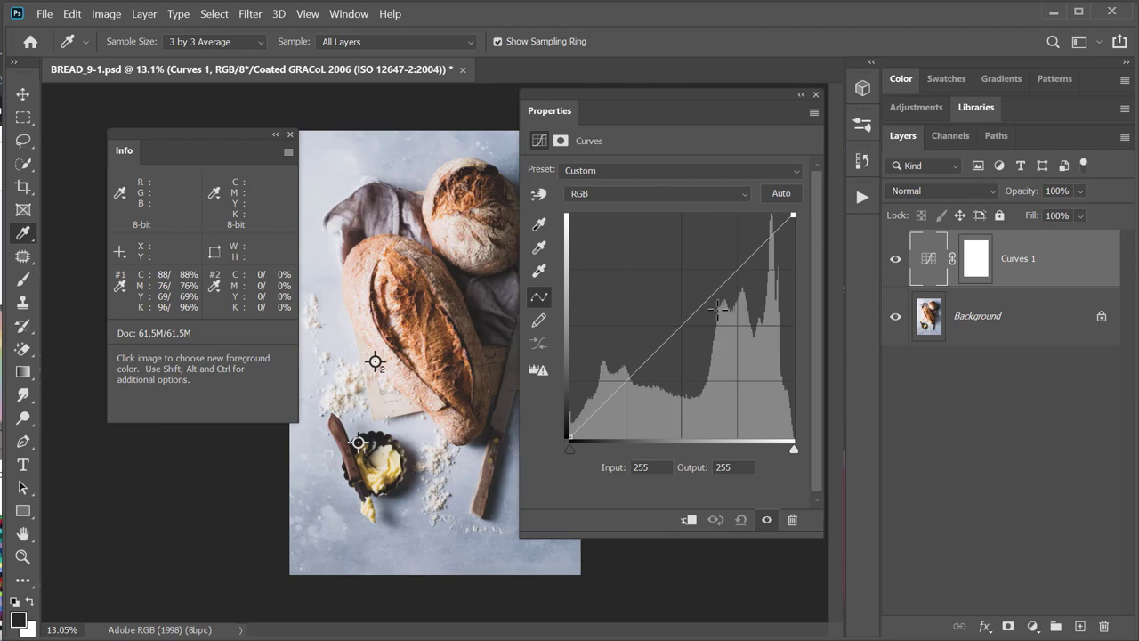
Step: Shape an S-curve on RGB with a midtone anchor, shadows at input 65, output 53, and highlights at input 190, output 203
{"action": "left_click", "coordinate": [681, 327]}
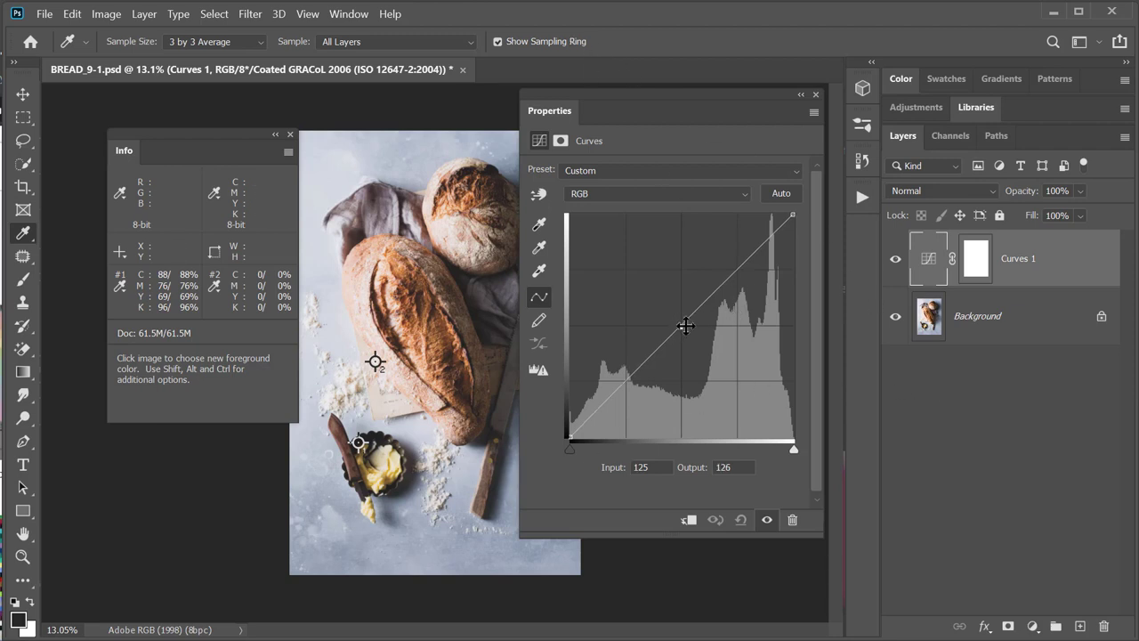
{"action": "left_click", "coordinate": [736, 269]}
{"action": "left_click", "coordinate": [627, 380]}
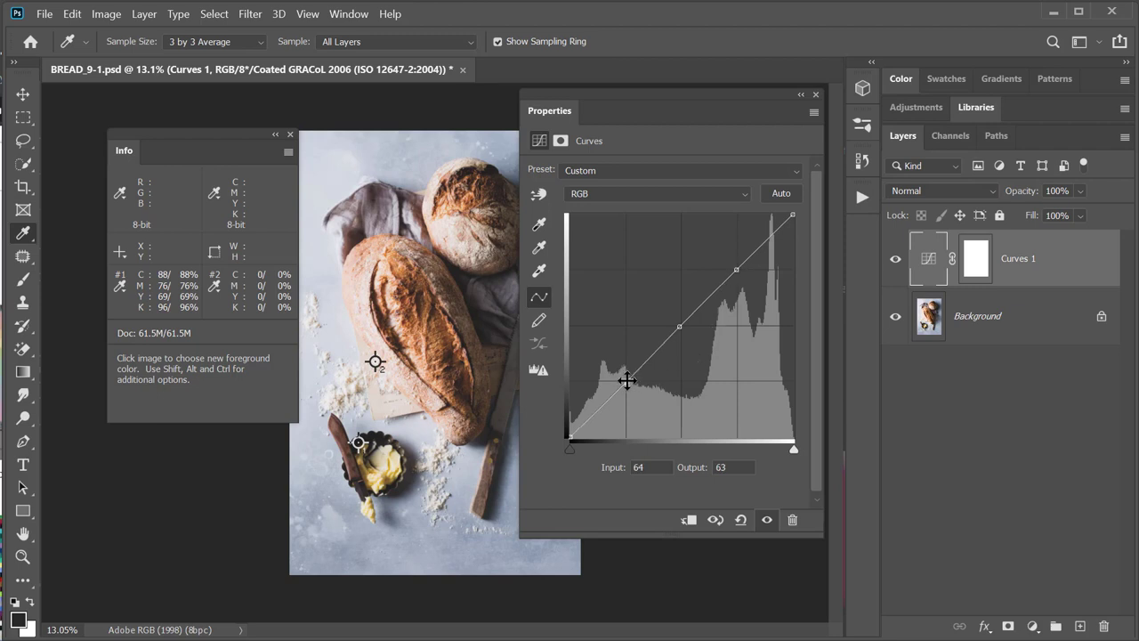
{"action": "left_click_drag", "start_coordinate": [626, 380], "coordinate": [627, 392]}
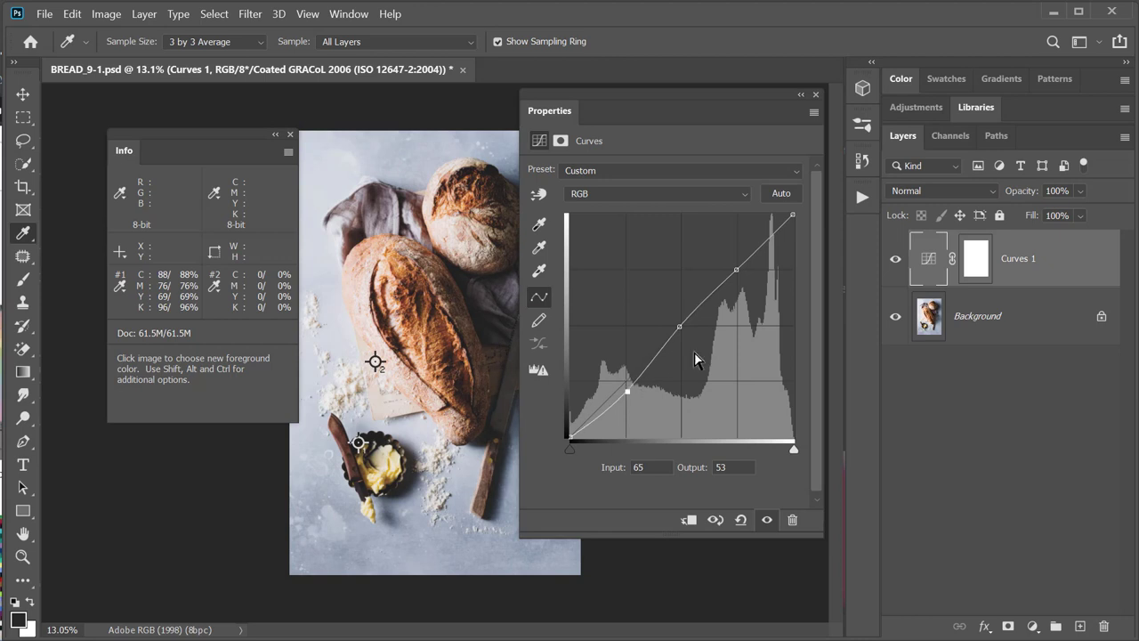
{"action": "left_click_drag", "start_coordinate": [736, 268], "coordinate": [736, 260]}
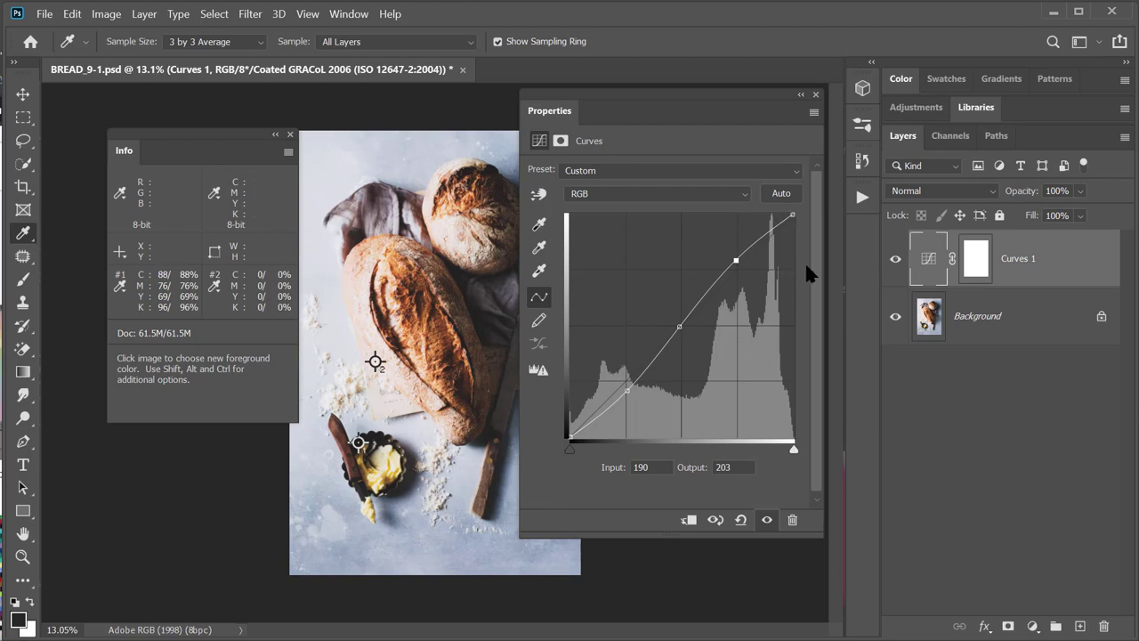
Step: Try lowering the RGB curve's white point to output 245, and return it to 255
{"action": "left_click", "coordinate": [793, 215]}
{"action": "left_click_drag", "start_coordinate": [795, 214], "coordinate": [805, 223]}
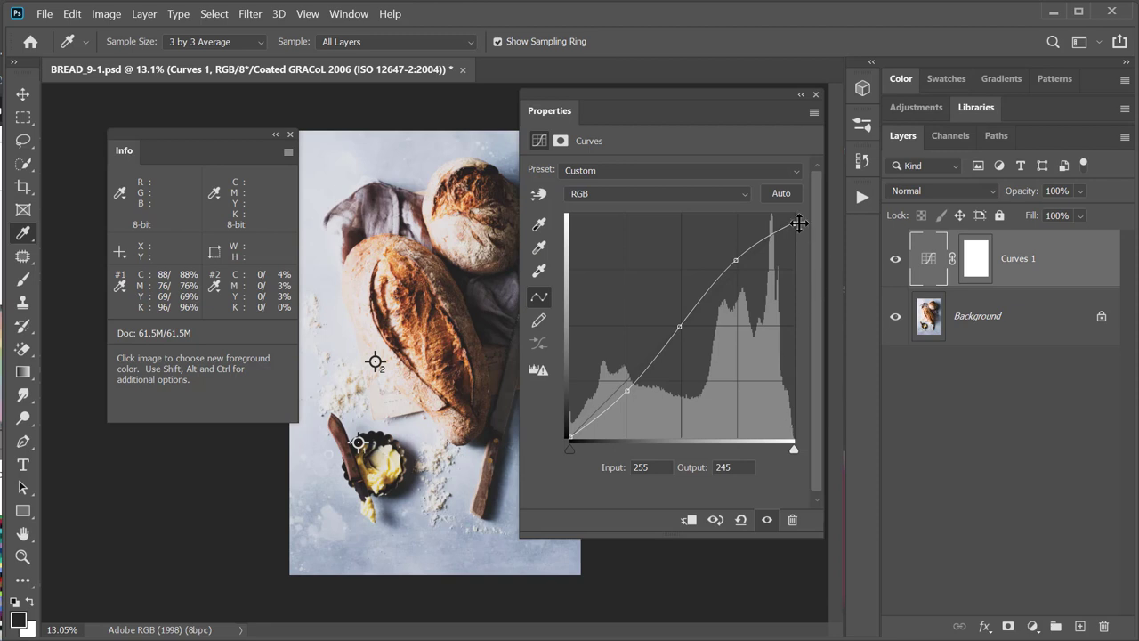
{"action": "left_click_drag", "start_coordinate": [791, 225], "coordinate": [793, 214]}
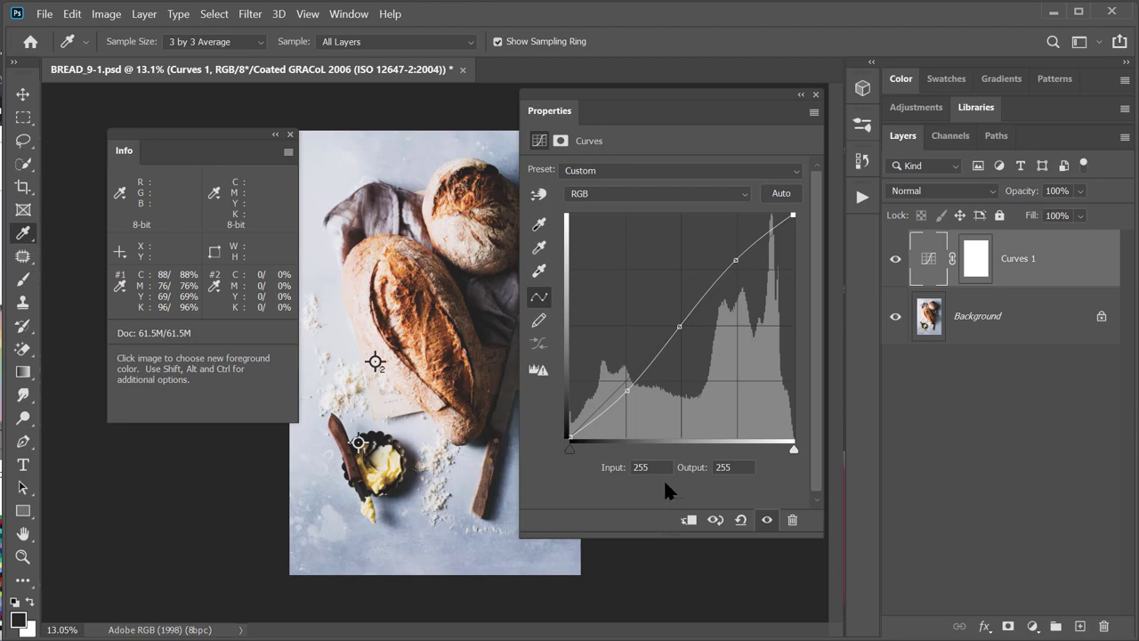
Step: View the Red channel's curve, return to RGB, and reset the Curves adjustment to its default
{"action": "left_click", "coordinate": [612, 191]}
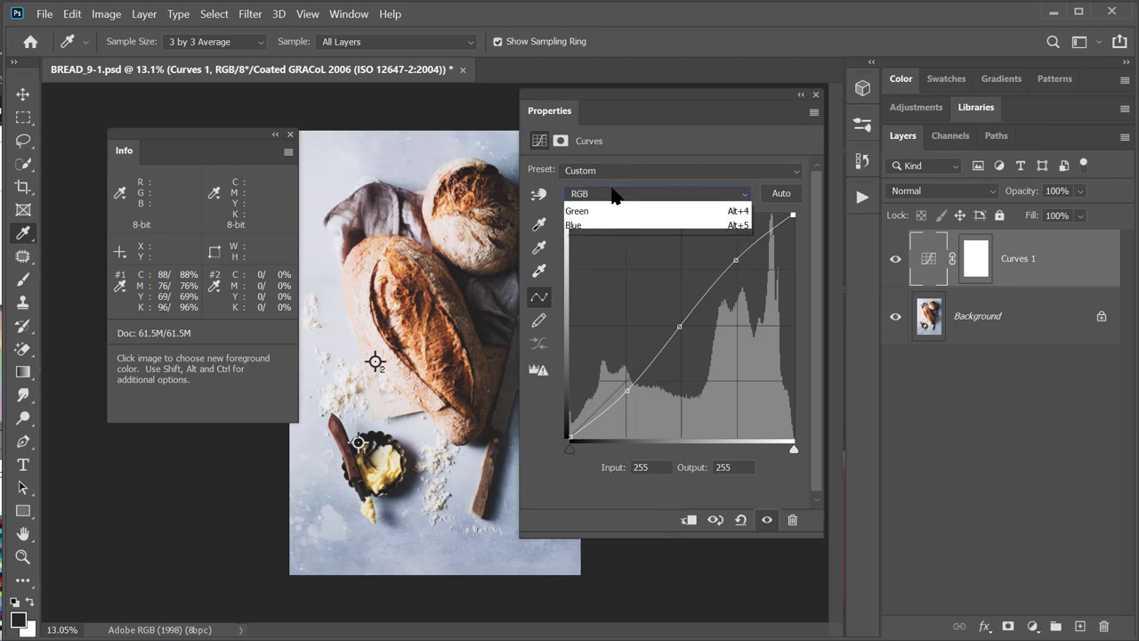
{"action": "left_click", "coordinate": [587, 225]}
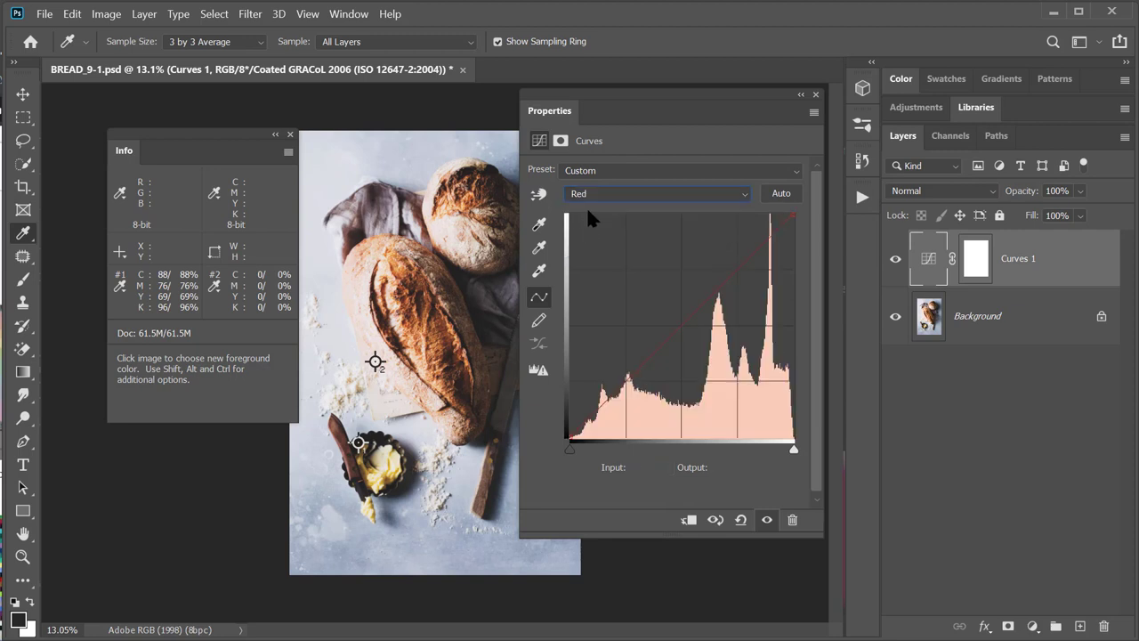
{"action": "left_click", "coordinate": [606, 192]}
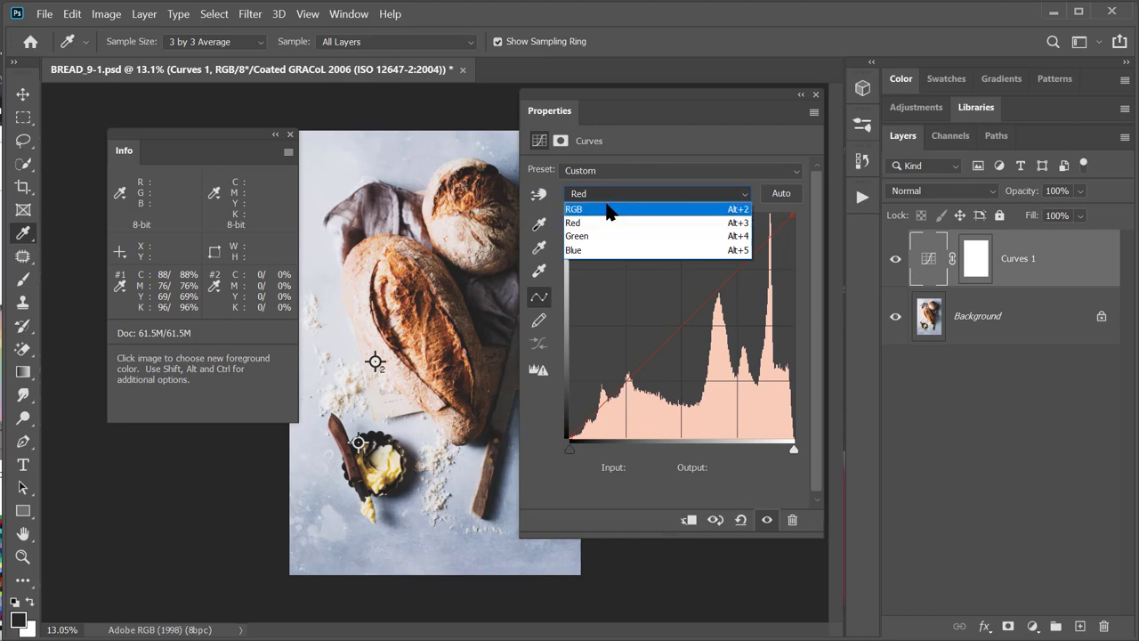
{"action": "left_click", "coordinate": [606, 210]}
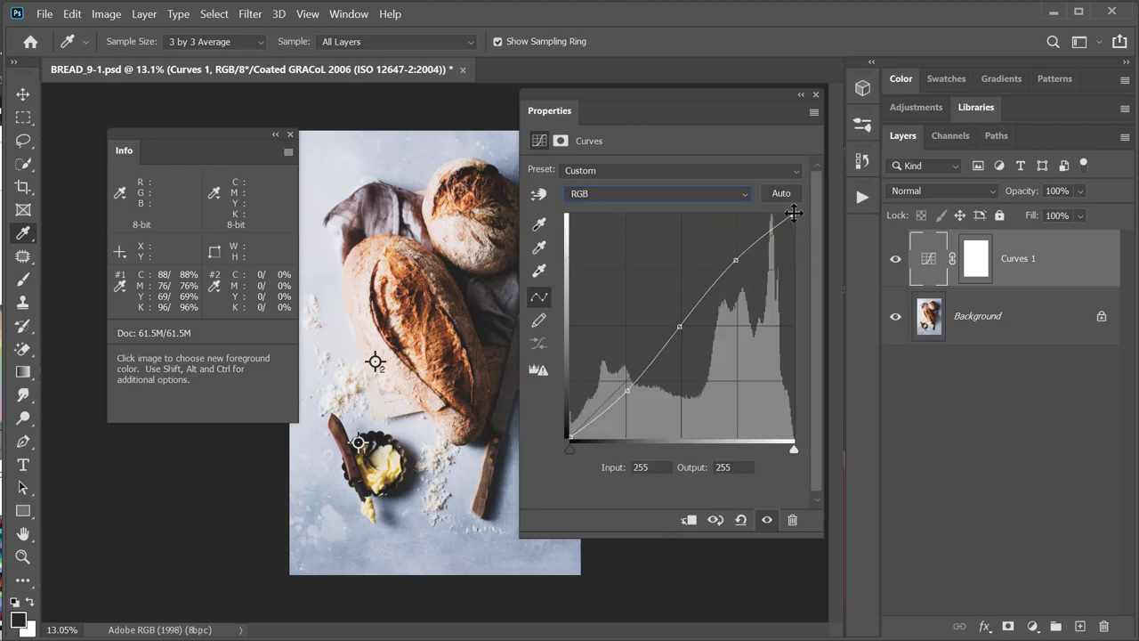
{"action": "left_click", "coordinate": [741, 520]}
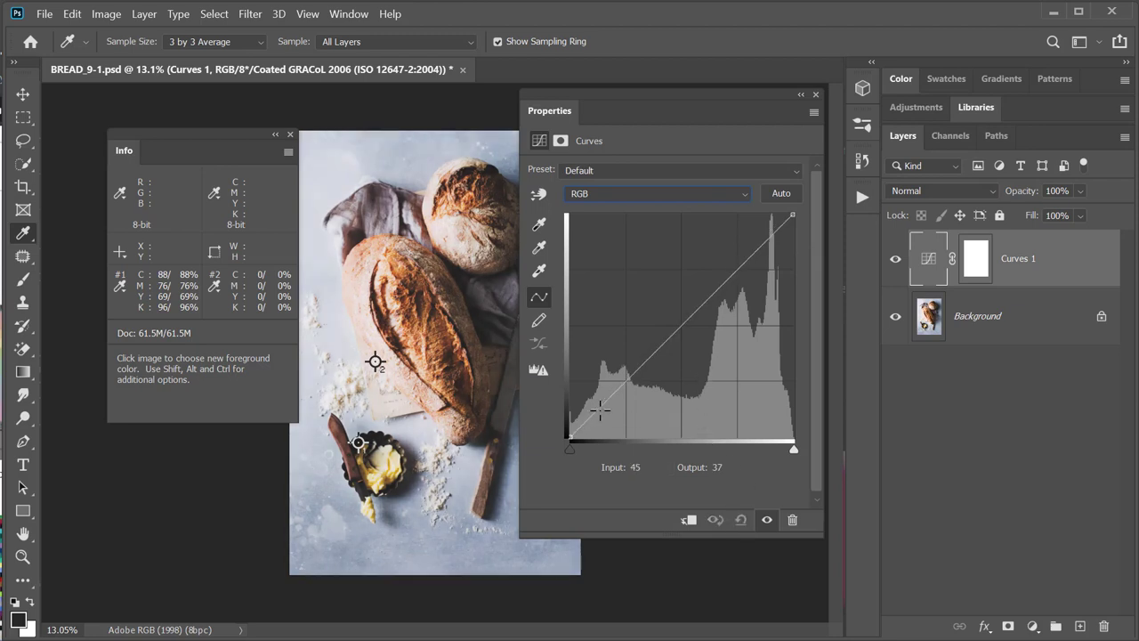
Step: In the Red channel, try lowering the white point to output 229, and restore it to 255
{"action": "left_click", "coordinate": [703, 195]}
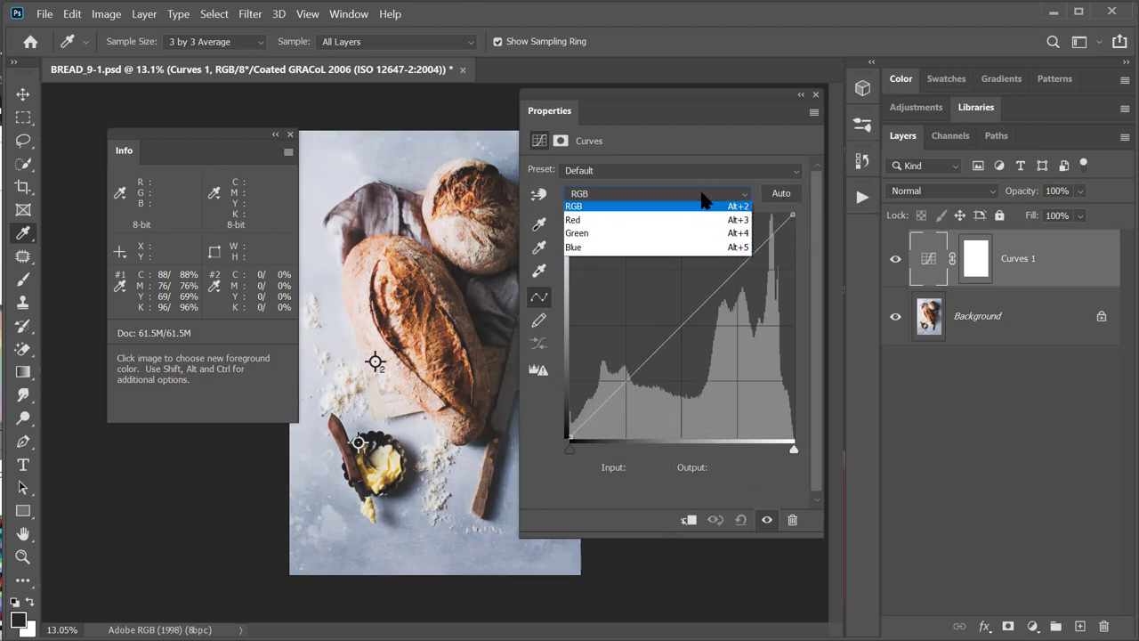
{"action": "left_click", "coordinate": [642, 223]}
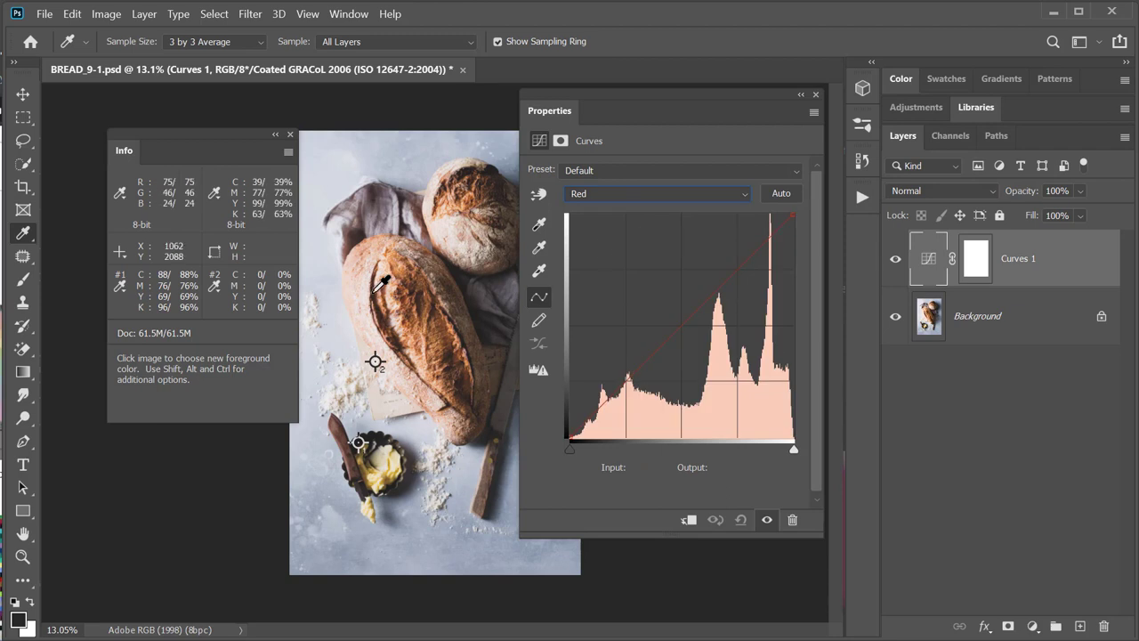
{"action": "left_click", "coordinate": [791, 213]}
{"action": "left_click_drag", "start_coordinate": [791, 212], "coordinate": [796, 236]}
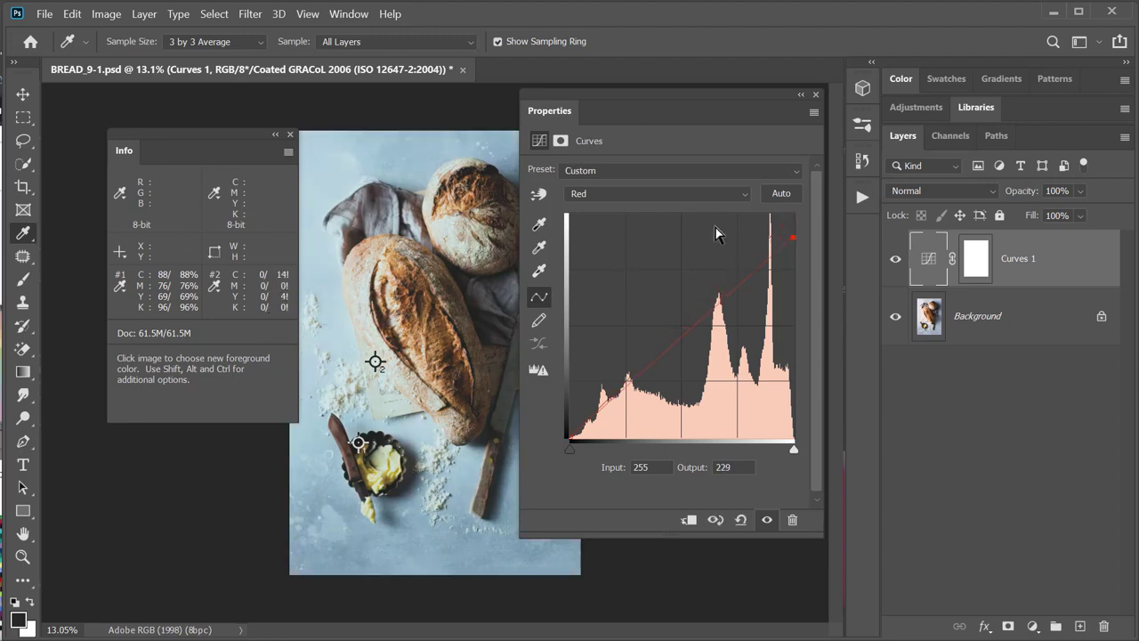
{"action": "left_click_drag", "start_coordinate": [793, 236], "coordinate": [793, 214]}
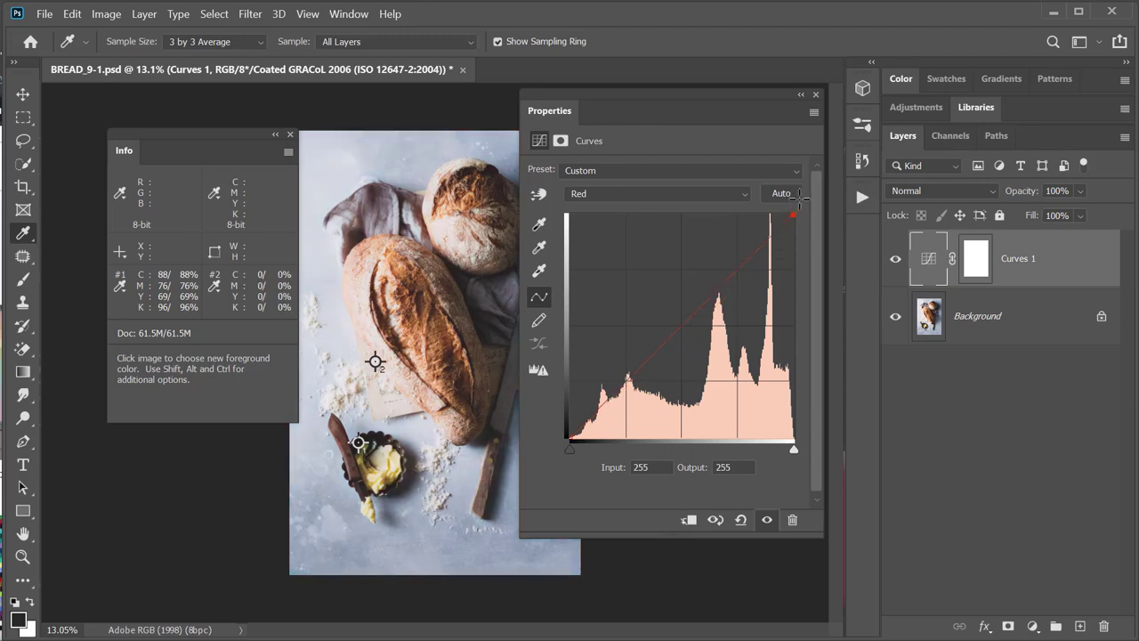
Step: In the Green channel, test the white point at output 218, restore it to 255, and set it to output 251
{"action": "left_click", "coordinate": [731, 193]}
{"action": "left_click", "coordinate": [654, 236]}
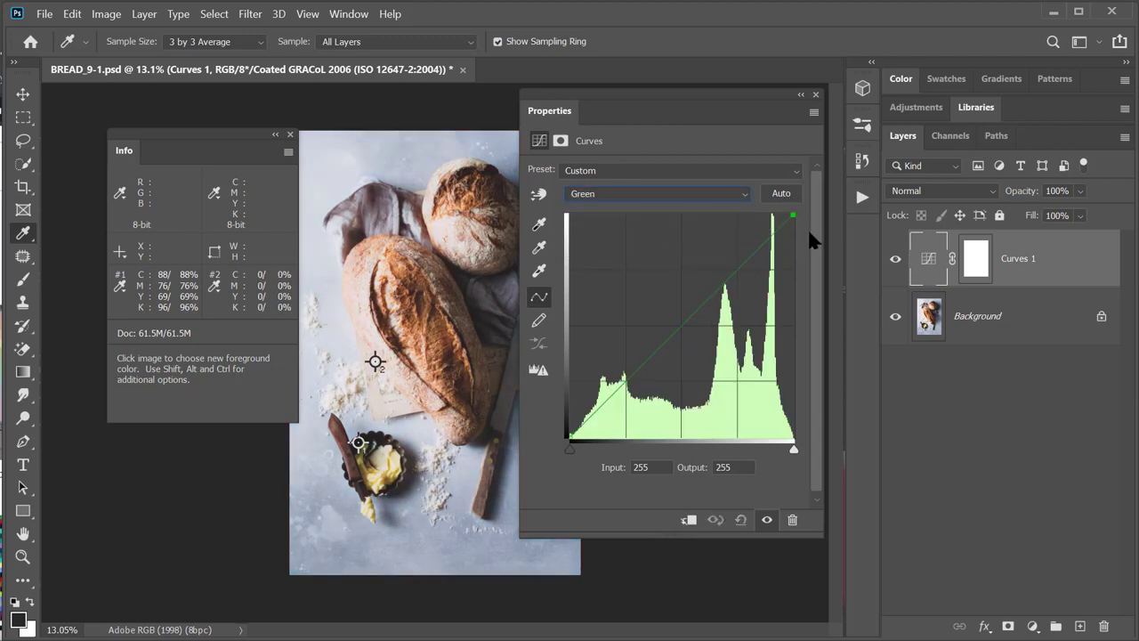
{"action": "left_click_drag", "start_coordinate": [793, 214], "coordinate": [811, 249]}
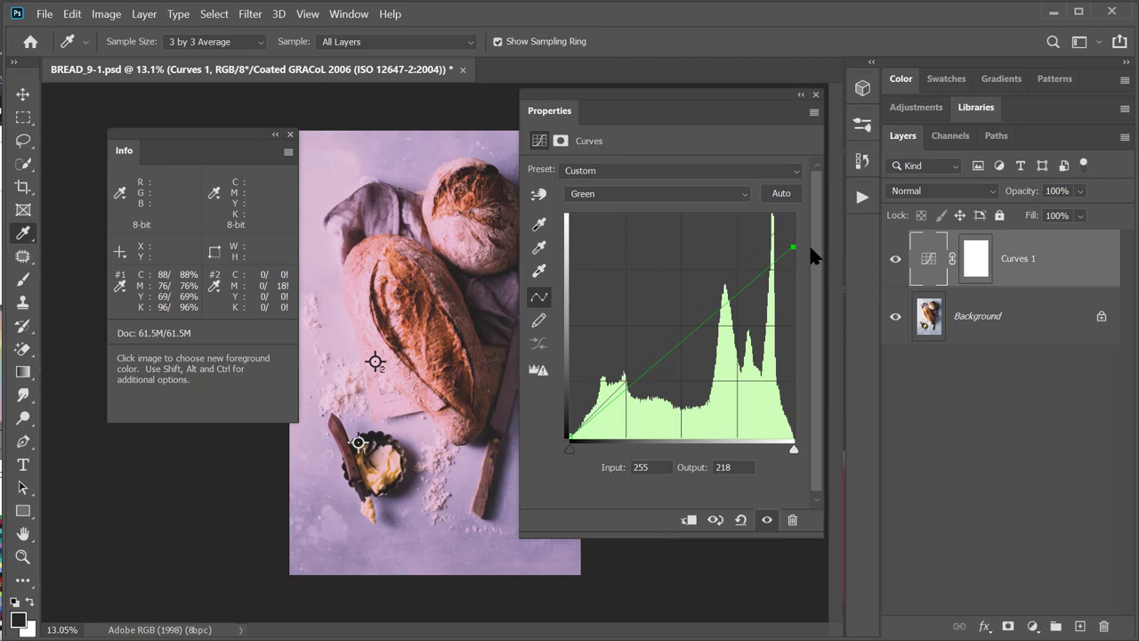
{"action": "left_click_drag", "start_coordinate": [793, 246], "coordinate": [792, 215]}
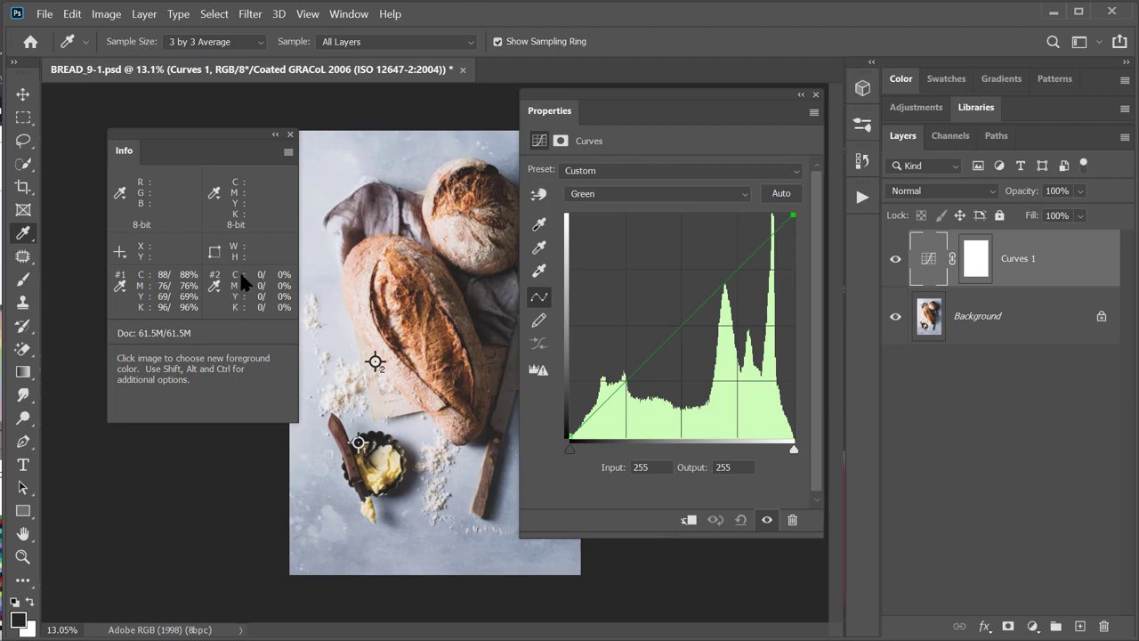
{"action": "left_click", "coordinate": [793, 215]}
{"action": "left_click_drag", "start_coordinate": [793, 216], "coordinate": [799, 219]}
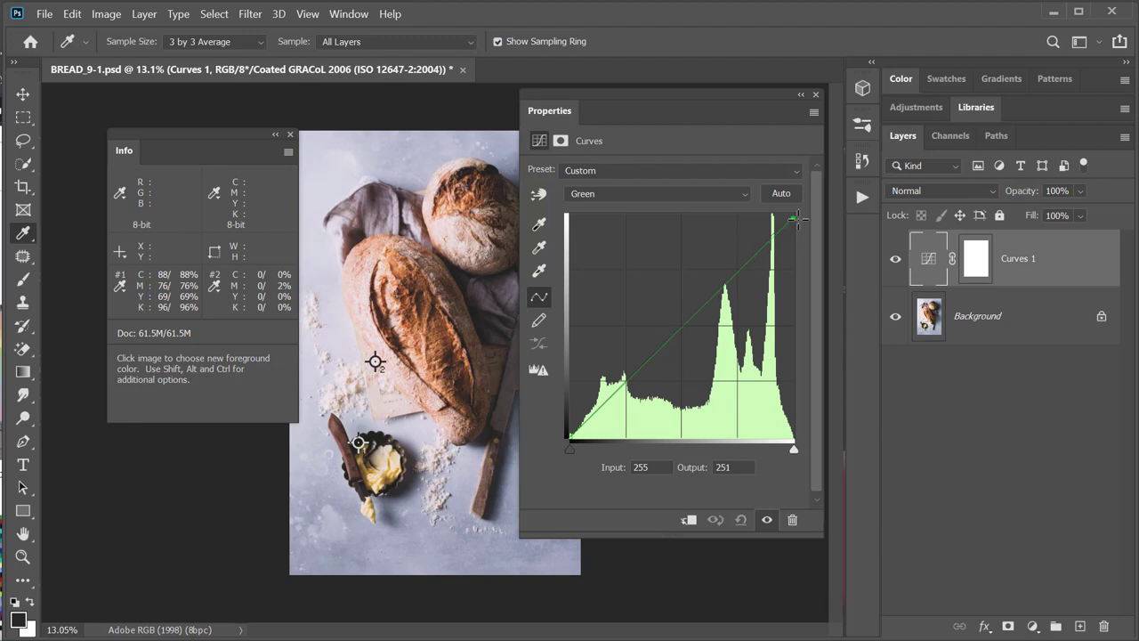
Step: Lower the Red channel curve's white point to output 247
{"action": "left_click", "coordinate": [661, 194]}
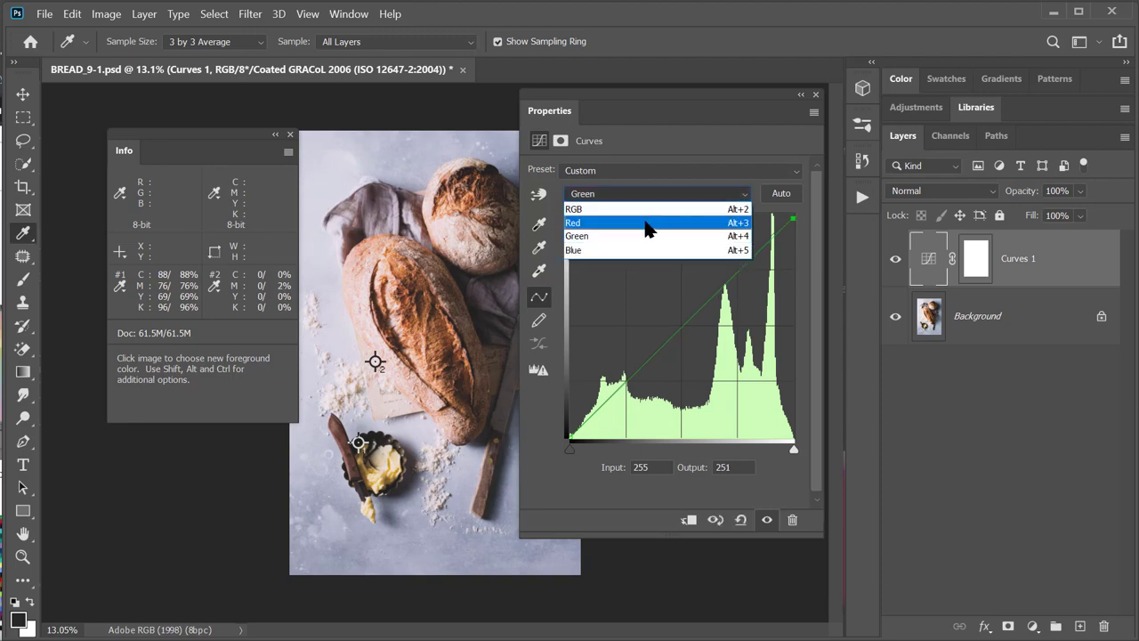
{"action": "left_click", "coordinate": [647, 224]}
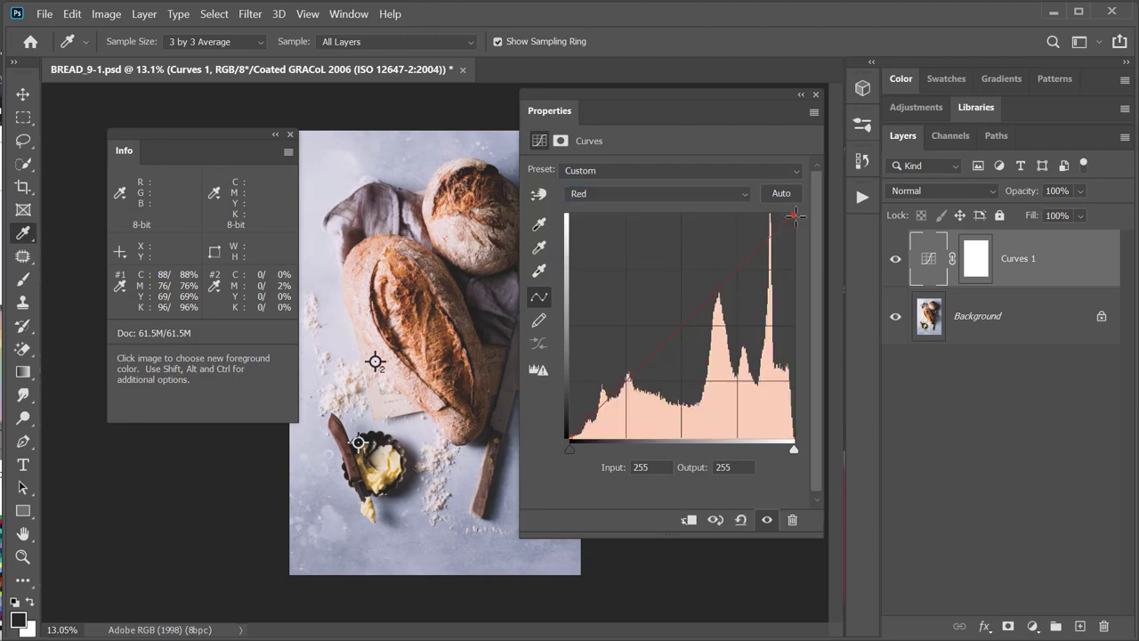
{"action": "left_click_drag", "start_coordinate": [794, 215], "coordinate": [804, 223]}
{"action": "left_click", "coordinate": [695, 193]}
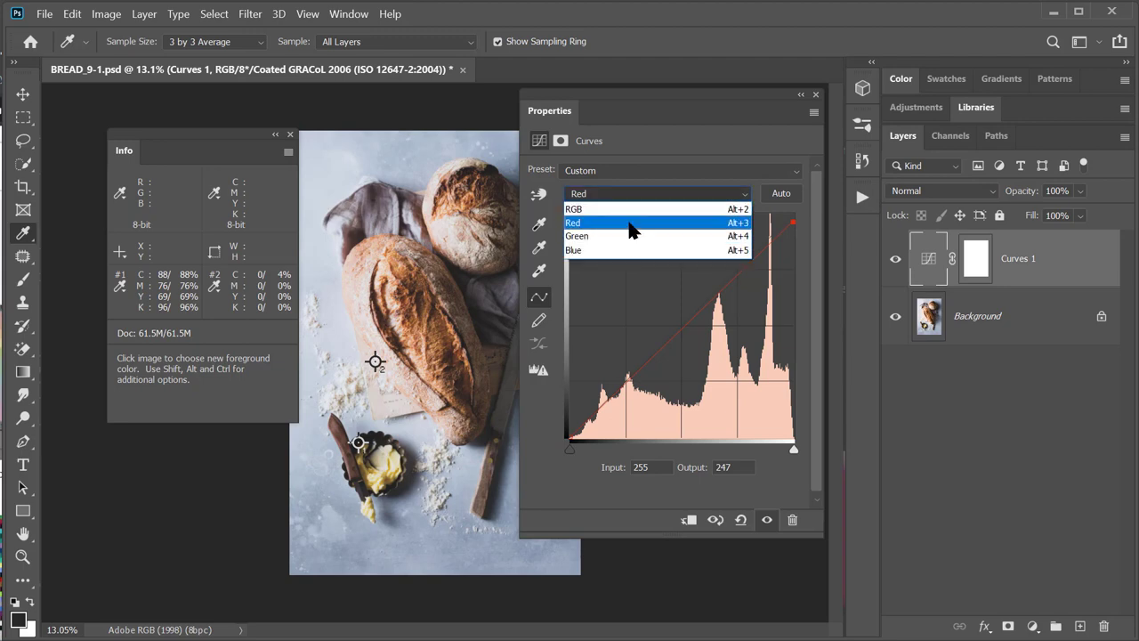
{"action": "left_click", "coordinate": [627, 223]}
Step: Check the Green channel's curve and lower the Blue channel's white point to output 249
{"action": "left_click", "coordinate": [675, 191]}
{"action": "left_click", "coordinate": [609, 237]}
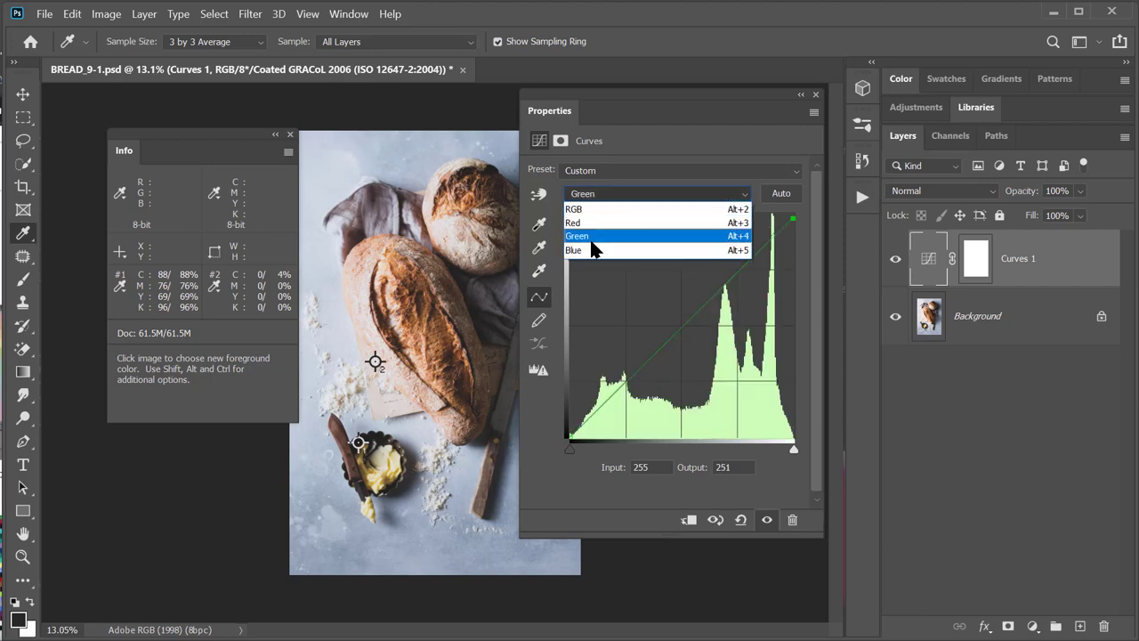
{"action": "left_click", "coordinate": [594, 235]}
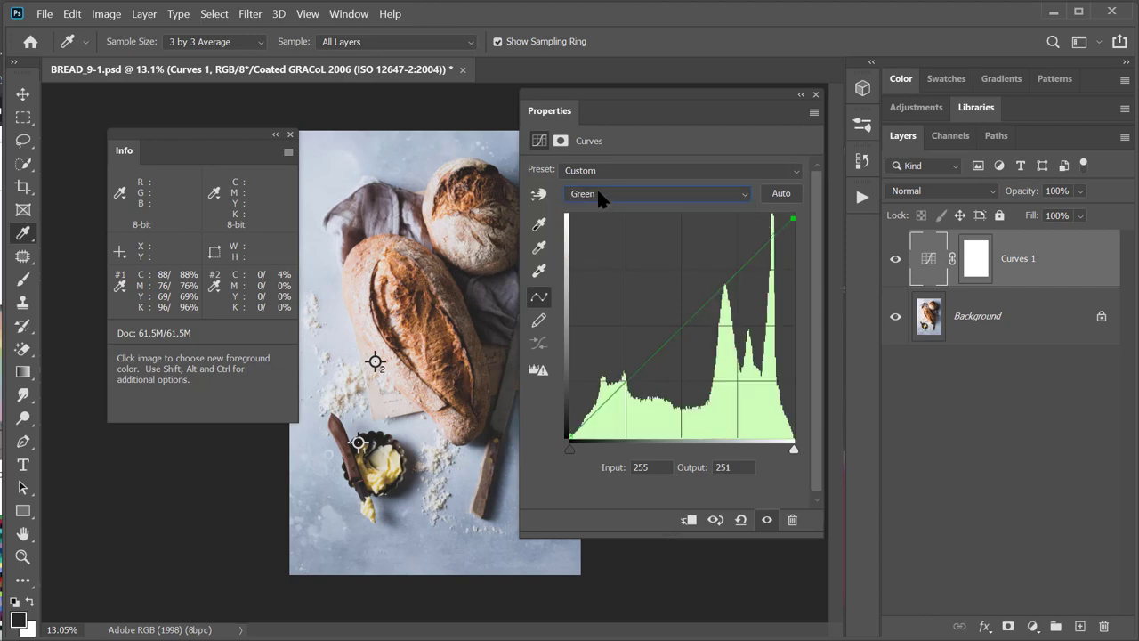
{"action": "left_click", "coordinate": [598, 194]}
{"action": "left_click", "coordinate": [578, 253]}
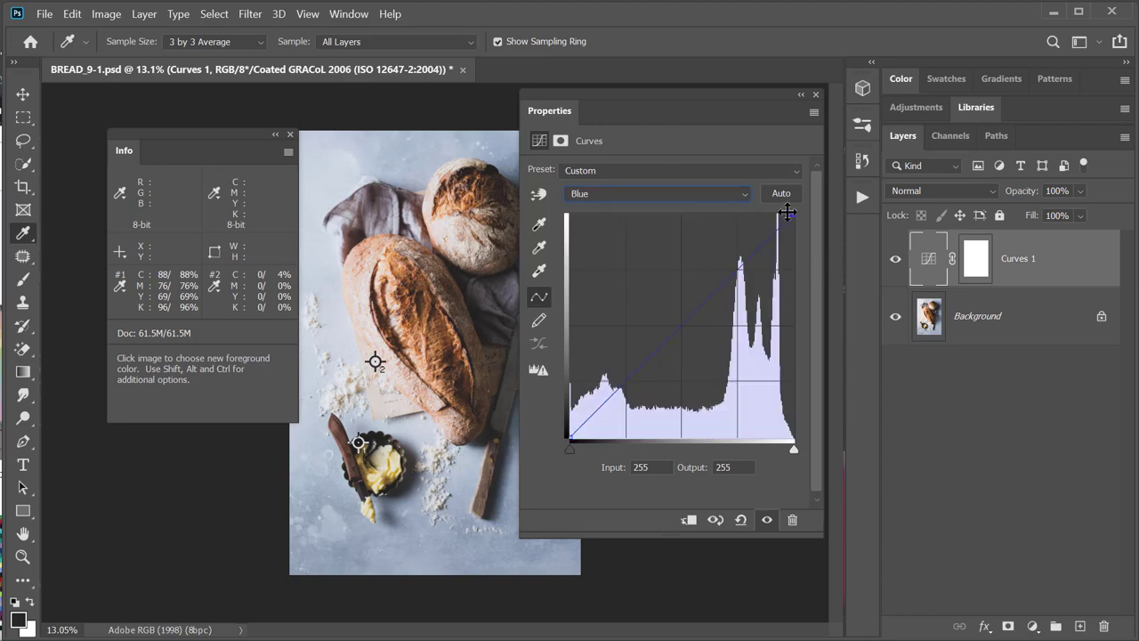
{"action": "left_click_drag", "start_coordinate": [791, 214], "coordinate": [799, 219]}
Step: Check the Red channel's curve and lower the Green channel's white point to output 248
{"action": "left_click", "coordinate": [705, 195]}
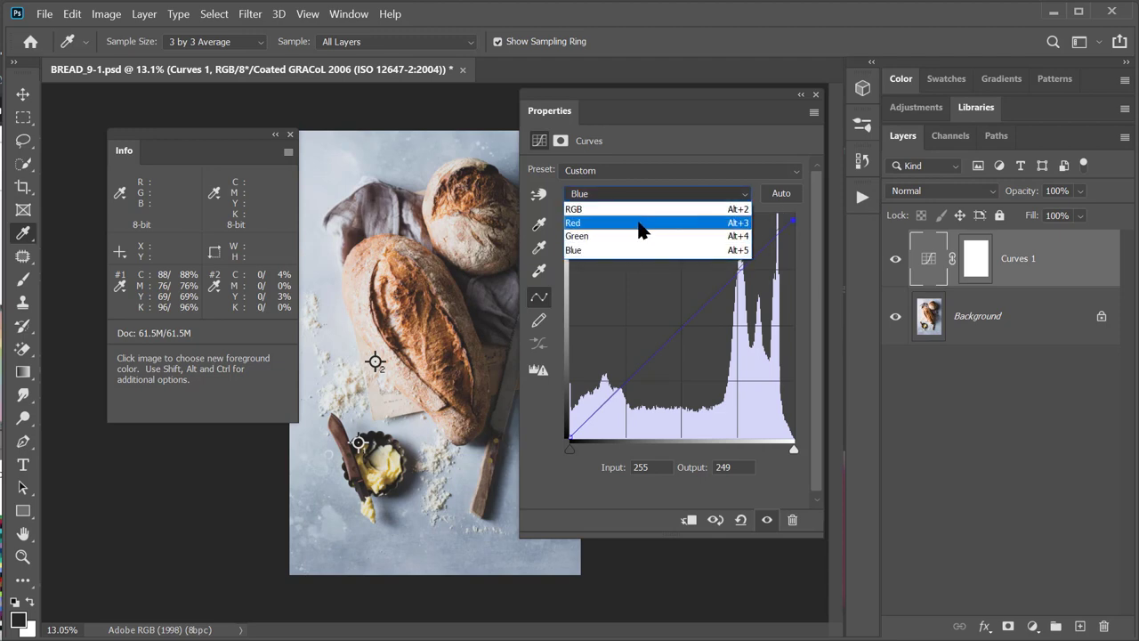
{"action": "left_click", "coordinate": [641, 224]}
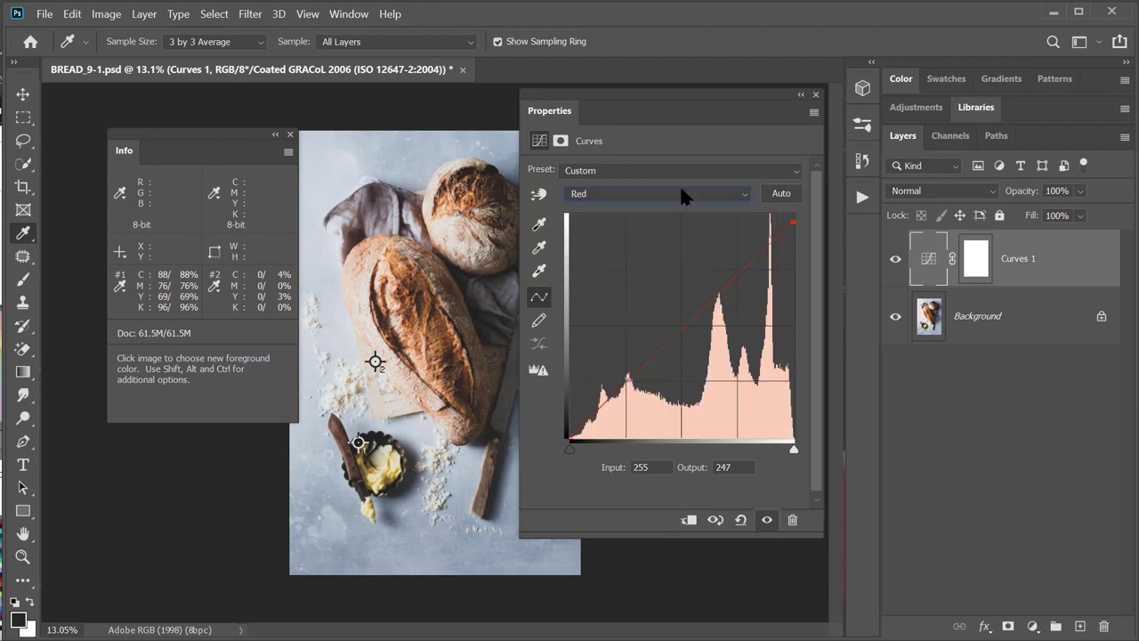
{"action": "left_click", "coordinate": [681, 192]}
{"action": "left_click", "coordinate": [666, 236]}
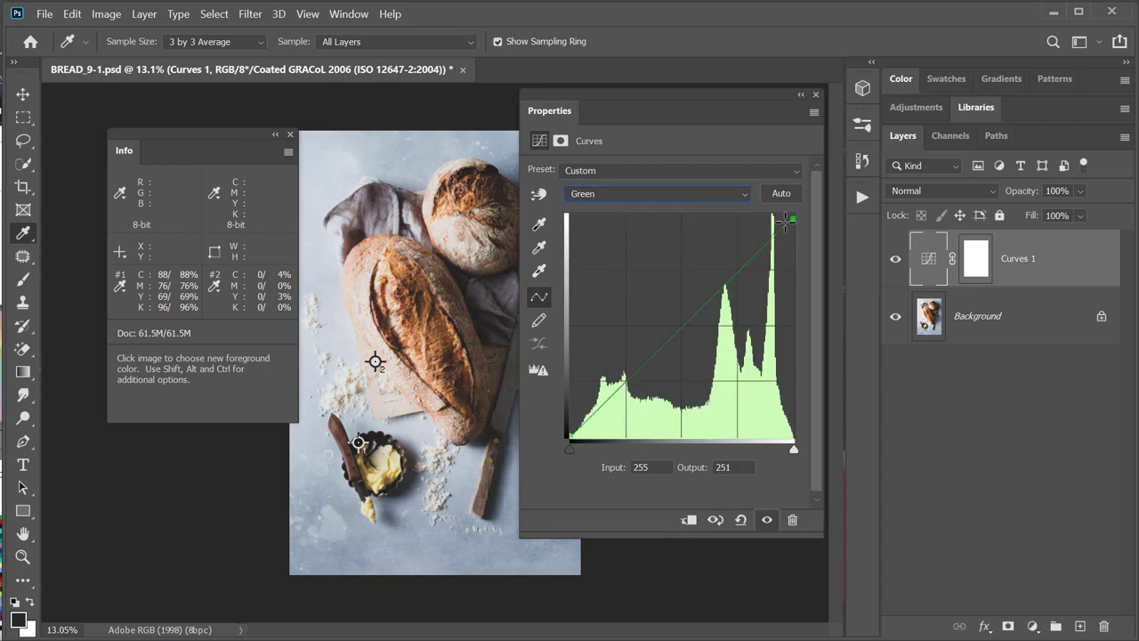
{"action": "left_click_drag", "start_coordinate": [795, 220], "coordinate": [801, 223]}
Step: Compare the bread photo with and without the Curves adjustment by toggling the layer's visibility repeatedly
{"action": "left_click", "coordinate": [767, 521]}
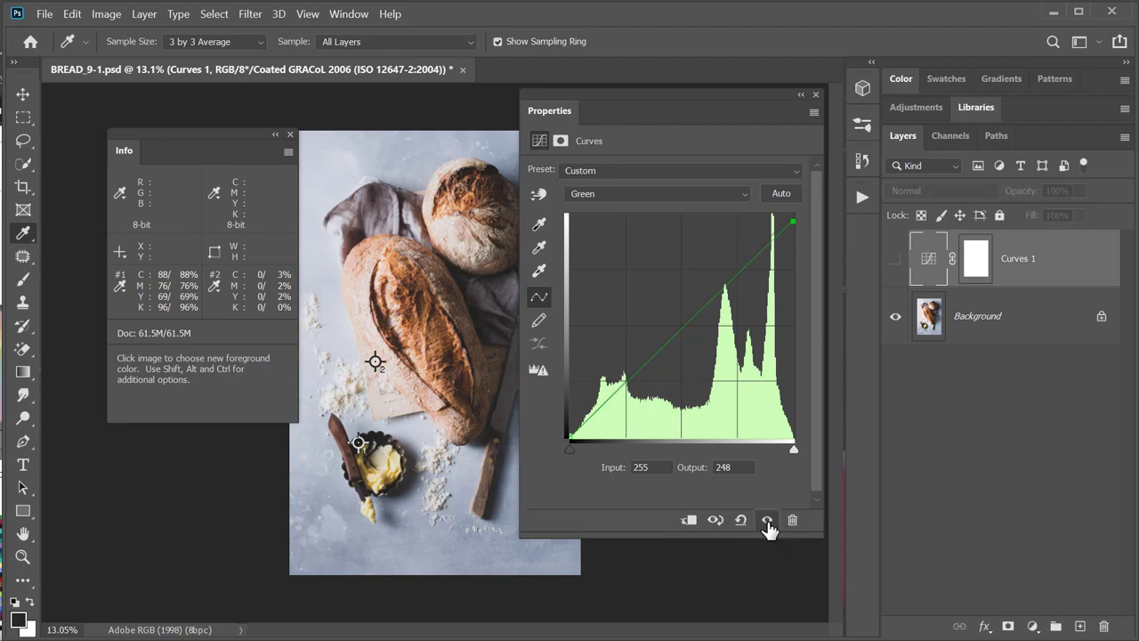
{"action": "left_click", "coordinate": [767, 522]}
{"action": "left_click", "coordinate": [768, 522]}
{"action": "left_click", "coordinate": [767, 523]}
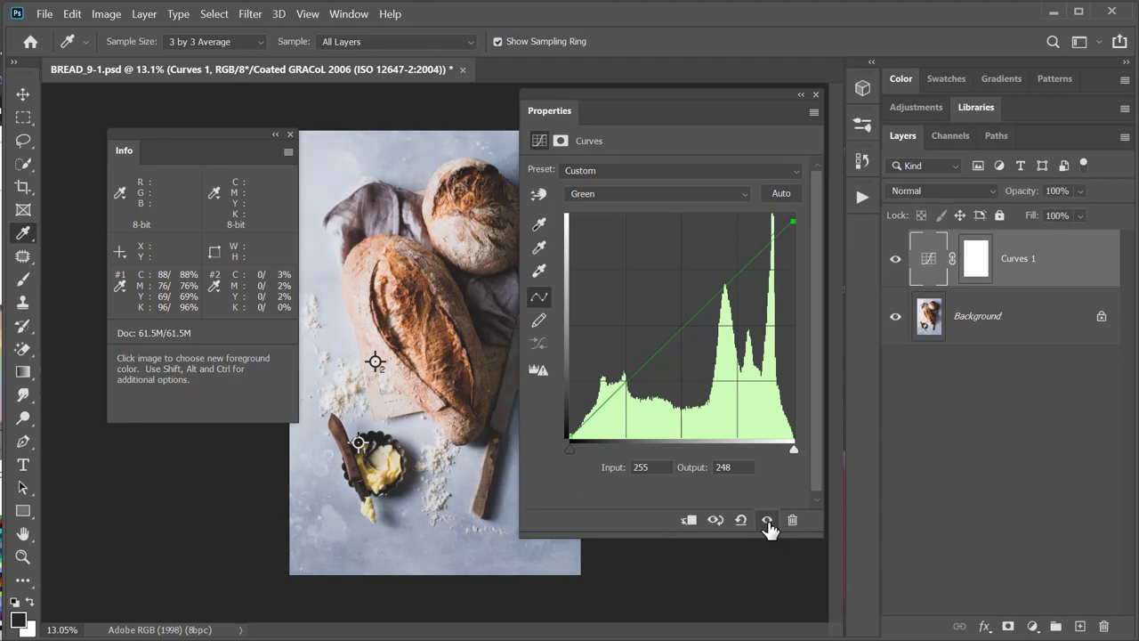
{"action": "left_click", "coordinate": [768, 524]}
{"action": "left_click", "coordinate": [768, 524]}
{"action": "left_click", "coordinate": [768, 525]}
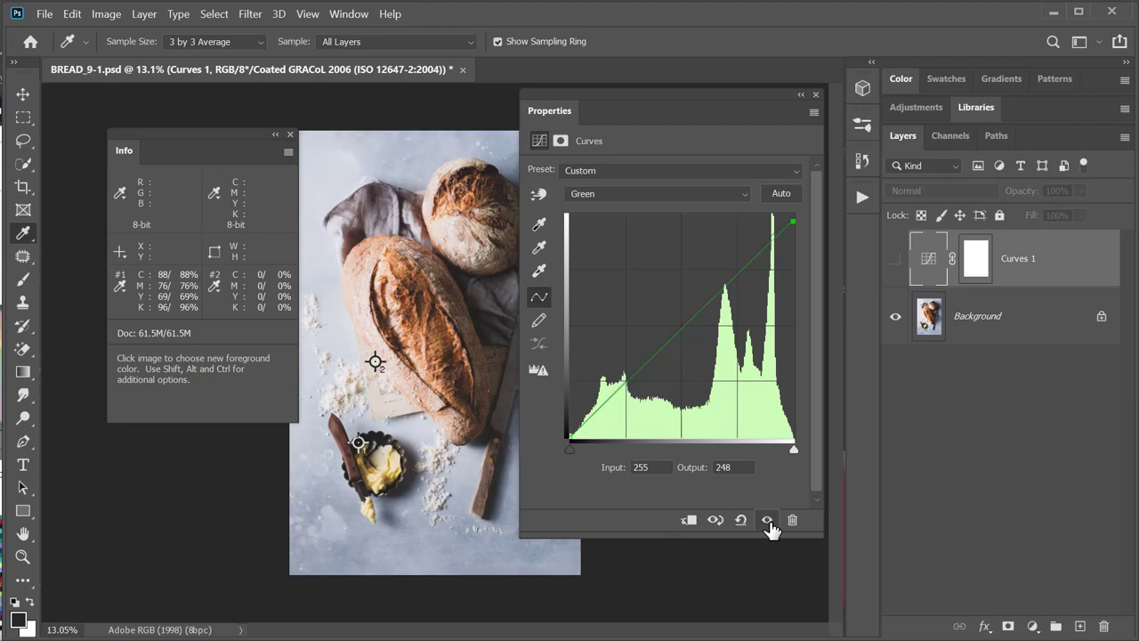
{"action": "left_click", "coordinate": [768, 524]}
{"action": "left_click", "coordinate": [768, 524]}
{"action": "left_click", "coordinate": [768, 524]}
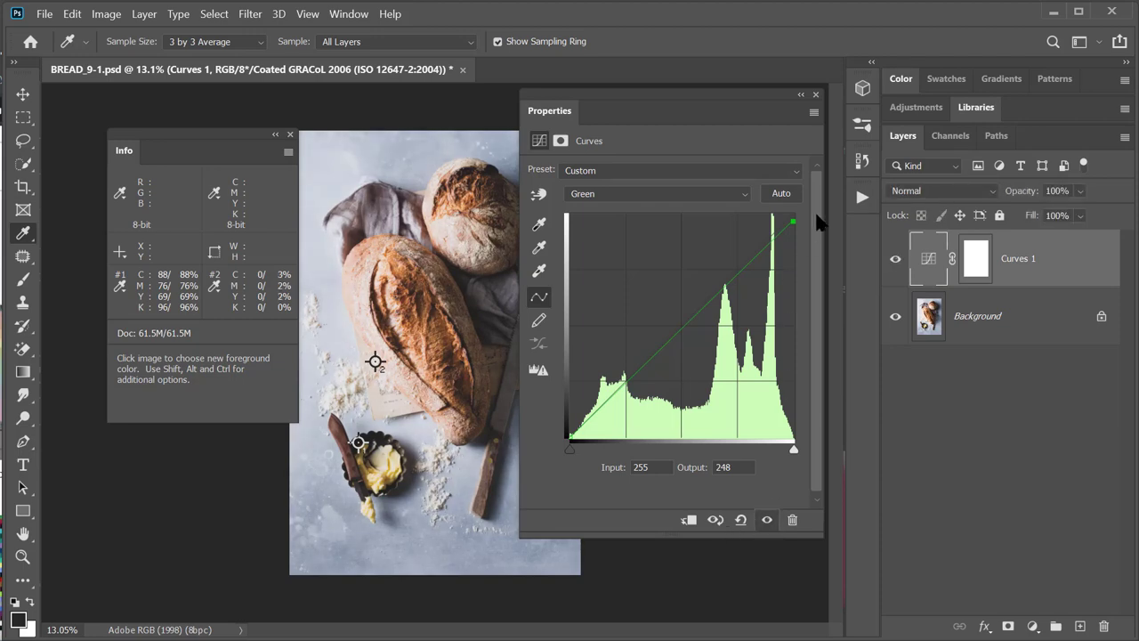
Step: Brighten the upper tones on the composite RGB curve with a point at input 195, output 201
{"action": "left_click", "coordinate": [599, 193]}
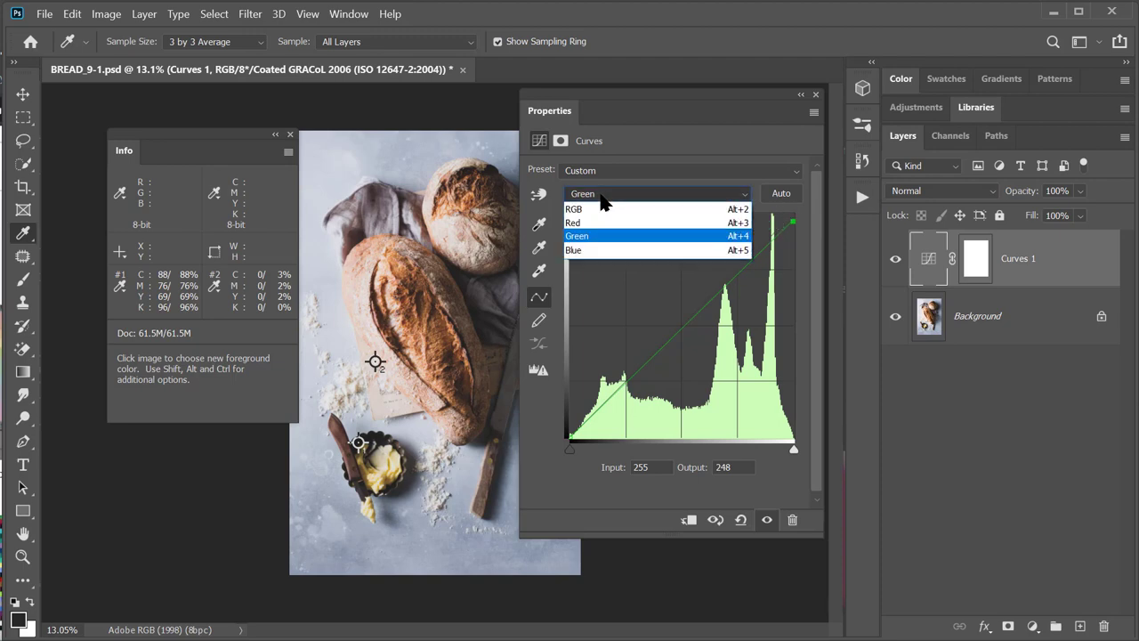
{"action": "left_click", "coordinate": [592, 208]}
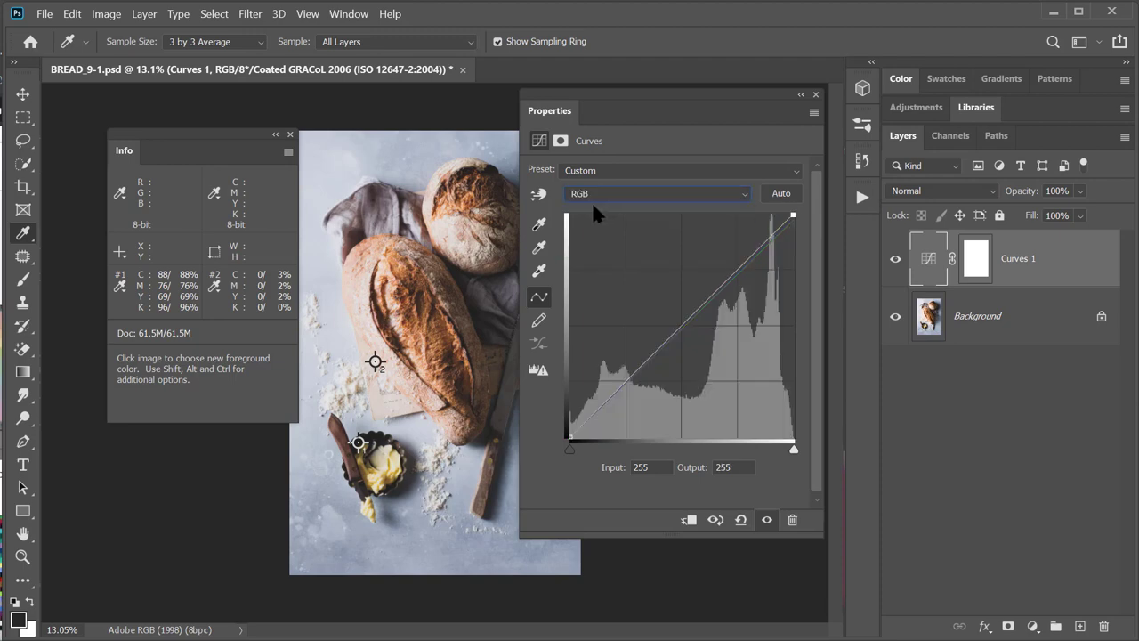
{"action": "left_click", "coordinate": [740, 265]}
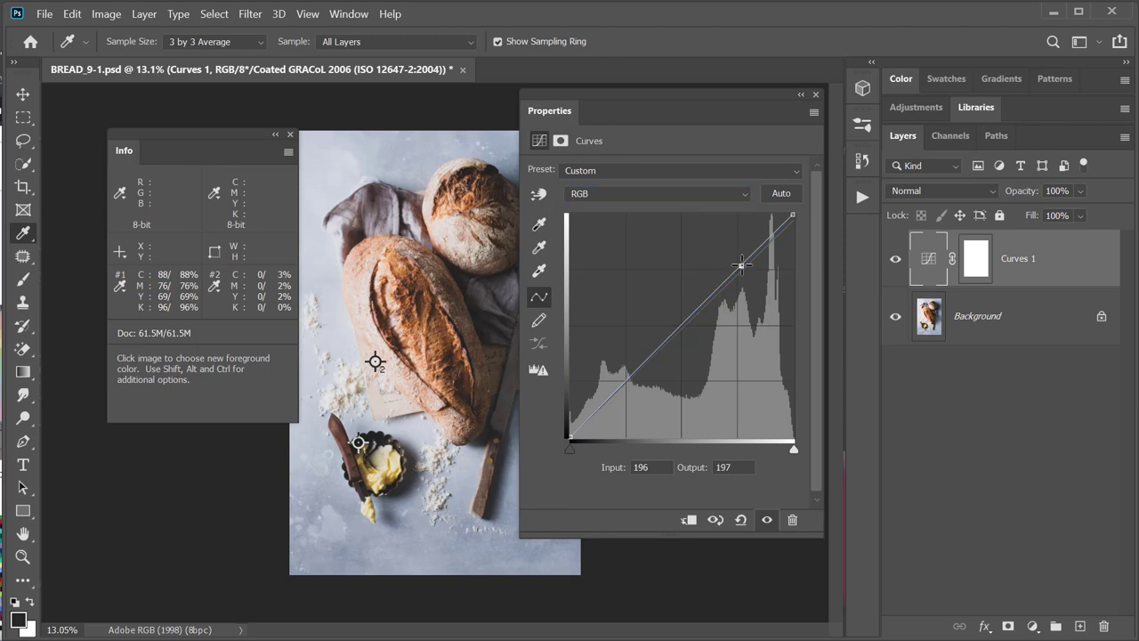
{"action": "left_click_drag", "start_coordinate": [740, 266], "coordinate": [741, 261]}
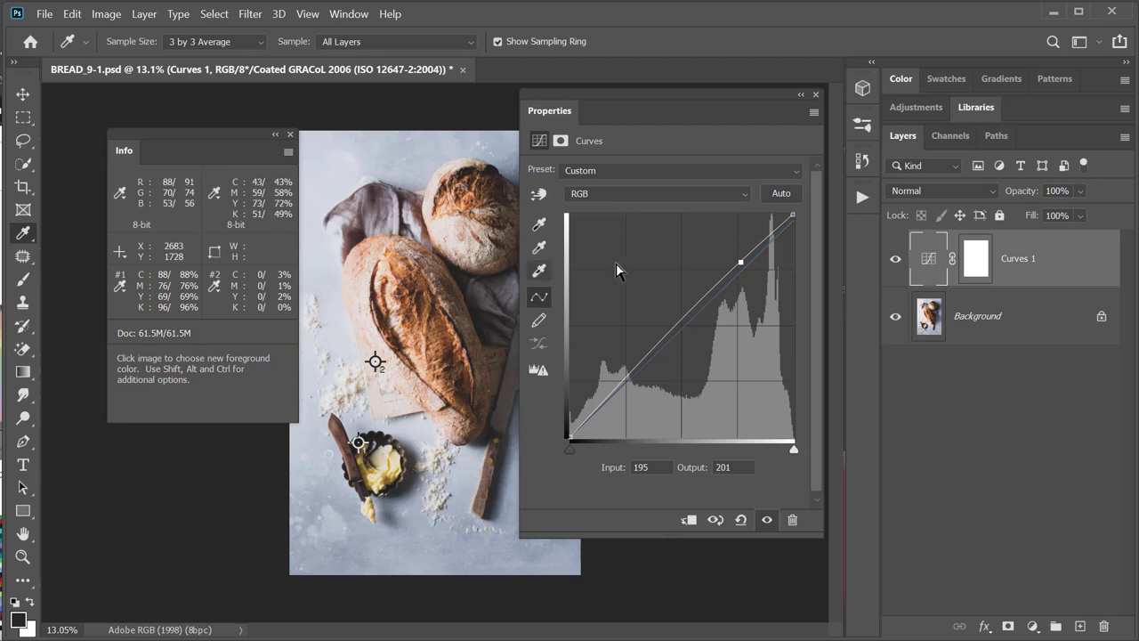
Step: In the Red channel, try raising the black point to output 28, and set it to input 13, output 0
{"action": "left_click", "coordinate": [587, 194]}
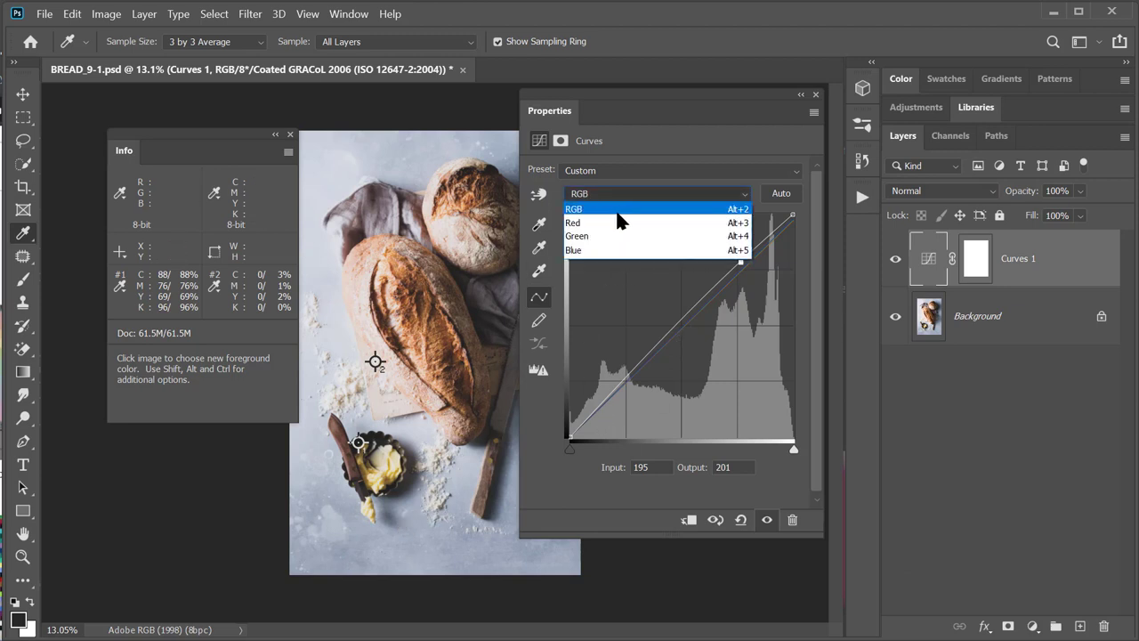
{"action": "left_click", "coordinate": [610, 219]}
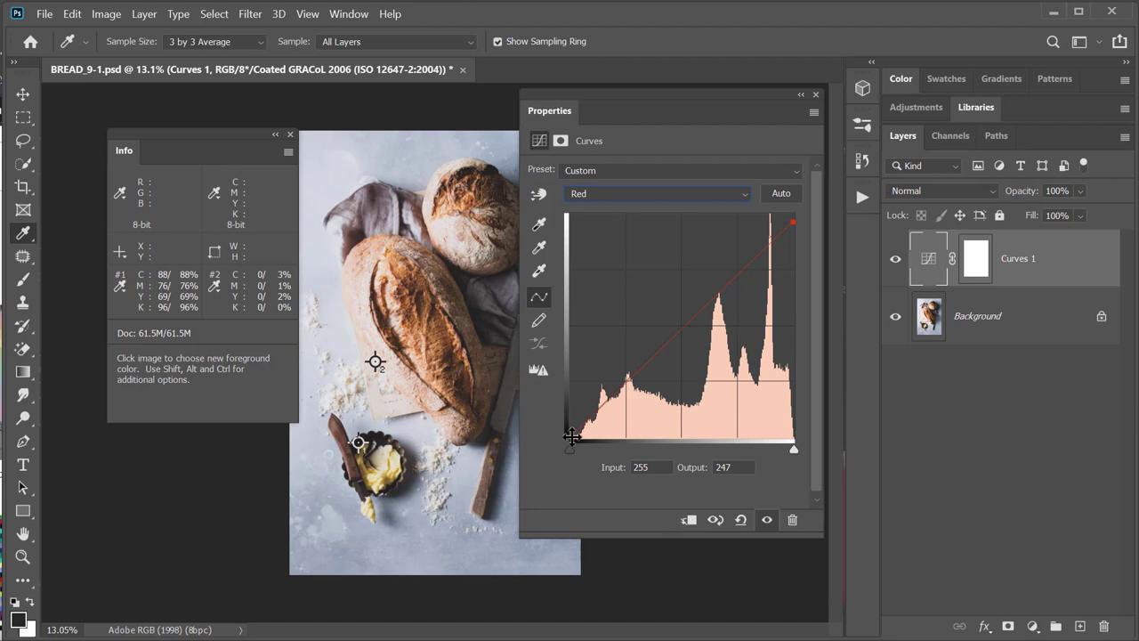
{"action": "left_click_drag", "start_coordinate": [571, 436], "coordinate": [558, 412]}
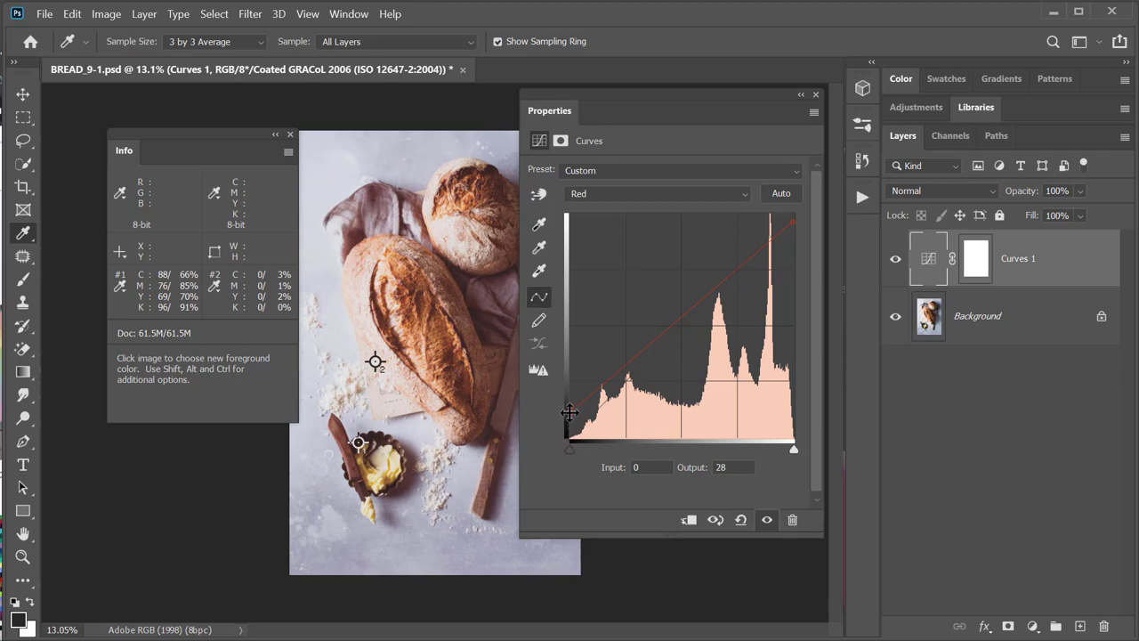
{"action": "left_click_drag", "start_coordinate": [570, 420], "coordinate": [582, 455]}
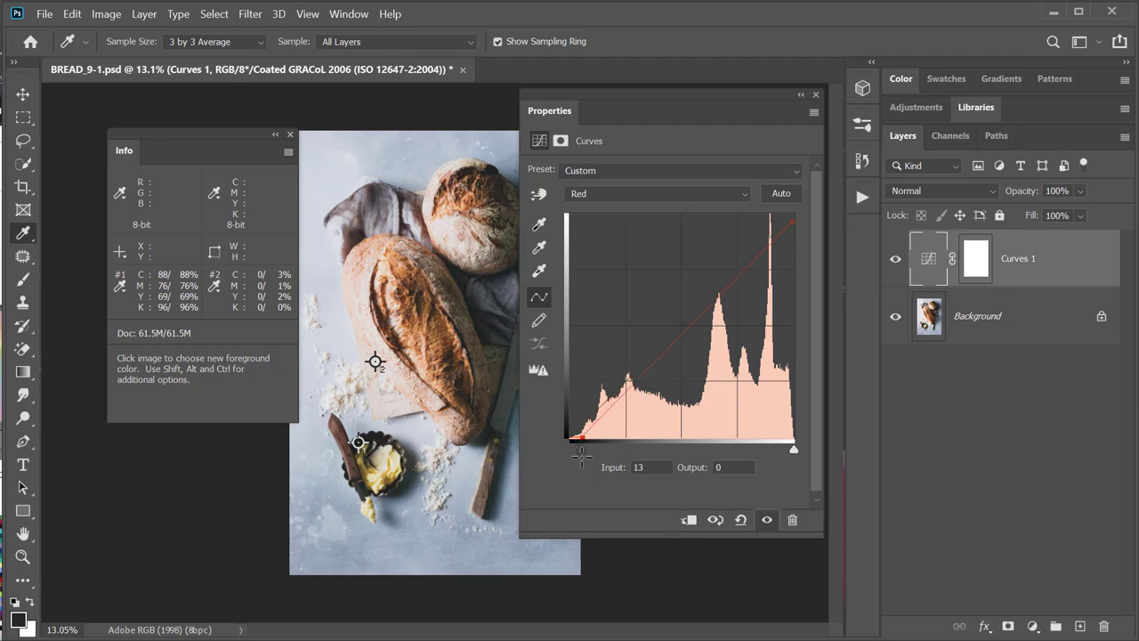
Step: Move the Green channel curve's black point to input 16, output 0
{"action": "left_click", "coordinate": [639, 190]}
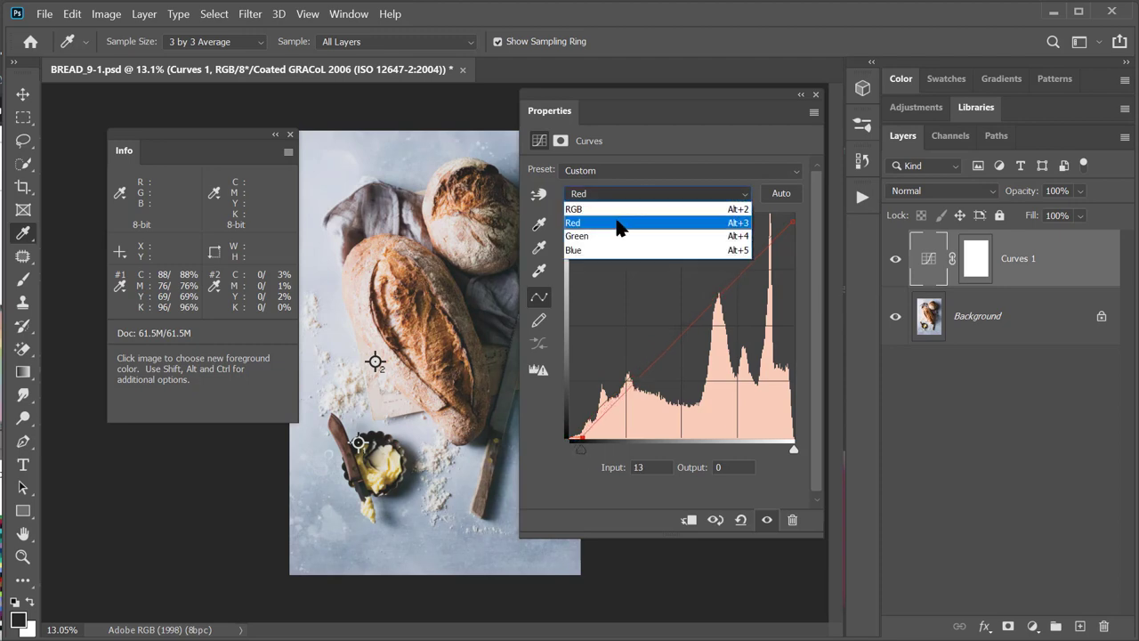
{"action": "left_click", "coordinate": [616, 236]}
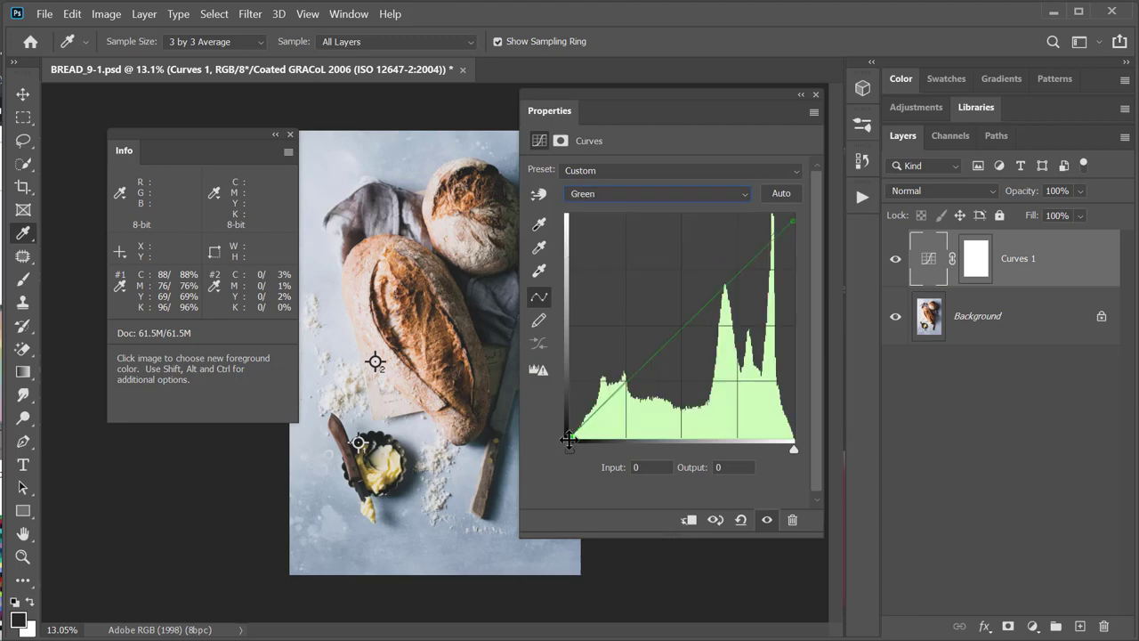
{"action": "left_click_drag", "start_coordinate": [573, 436], "coordinate": [585, 438]}
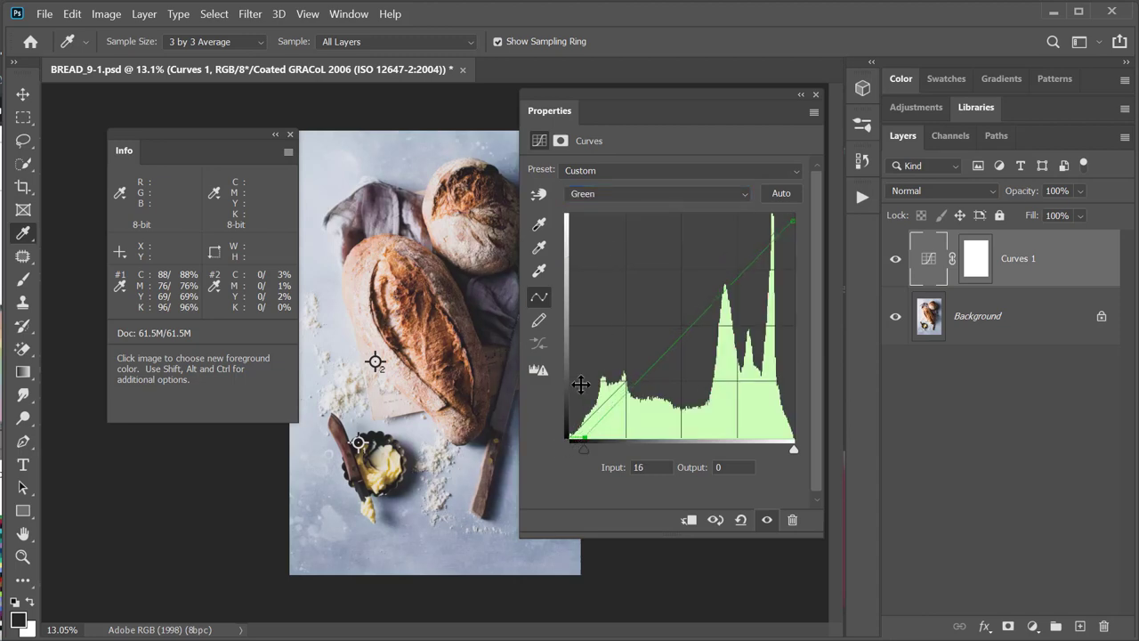
Step: Set the Blue channel curve's black point to input 0, output 2
{"action": "left_click", "coordinate": [600, 191]}
{"action": "left_click", "coordinate": [594, 250]}
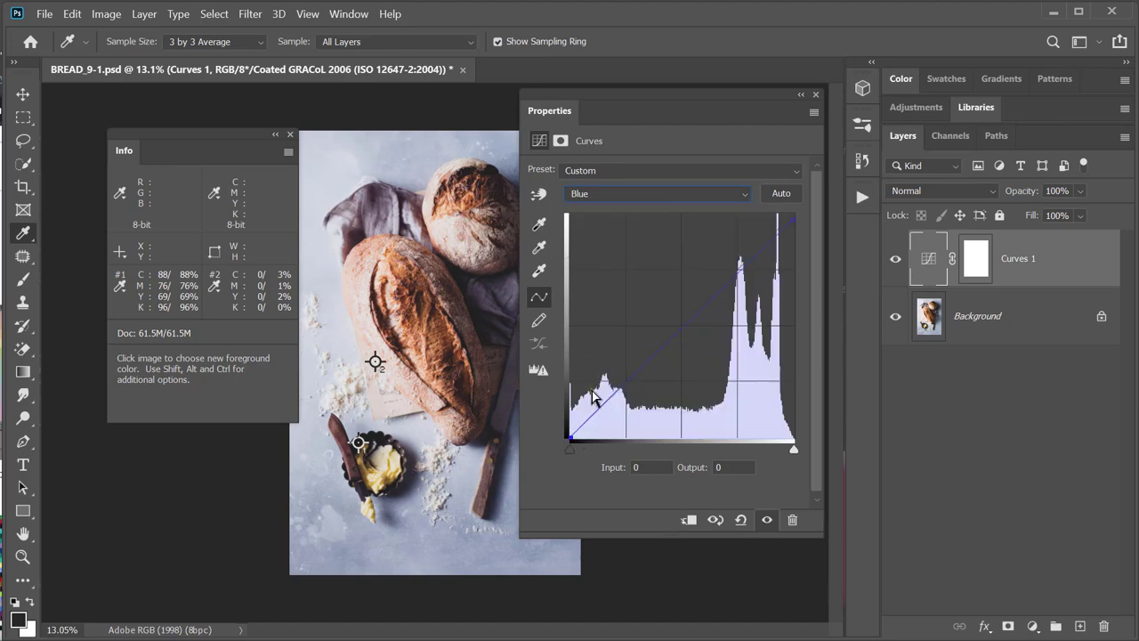
{"action": "left_click", "coordinate": [576, 436]}
{"action": "mouse_move", "coordinate": [582, 431]}
{"action": "left_mouse_down"}
{"action": "mouse_move", "coordinate": [588, 439]}
{"action": "mouse_move", "coordinate": [570, 435]}
{"action": "left_mouse_up"}
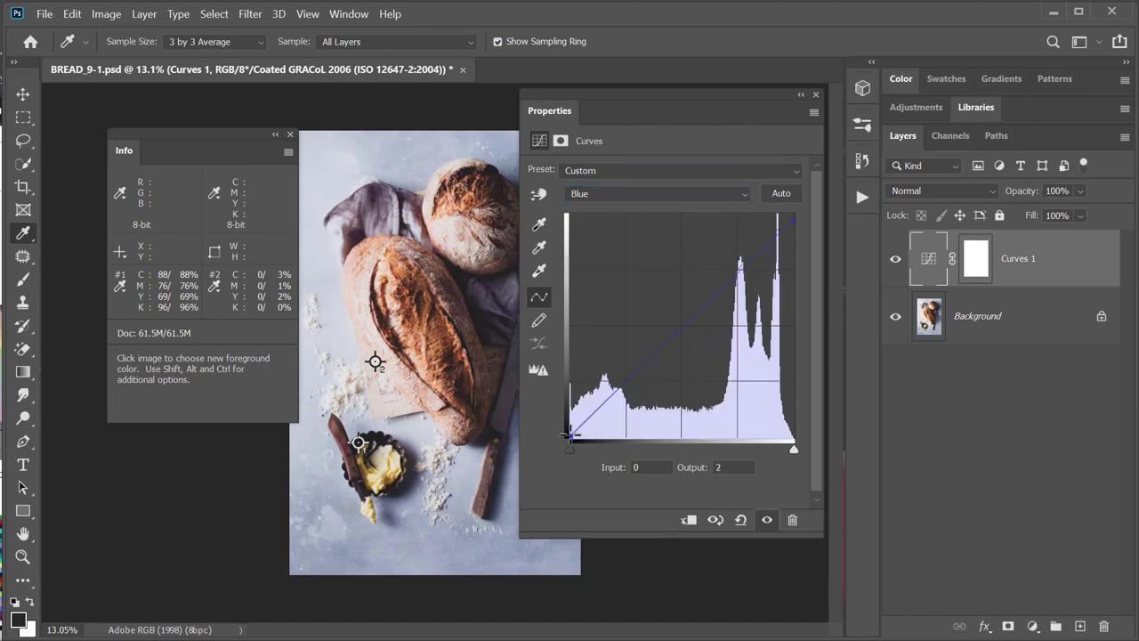
Step: Compare the image with the black point changes on and off, and return to the composite RGB curve
{"action": "left_click", "coordinate": [766, 519]}
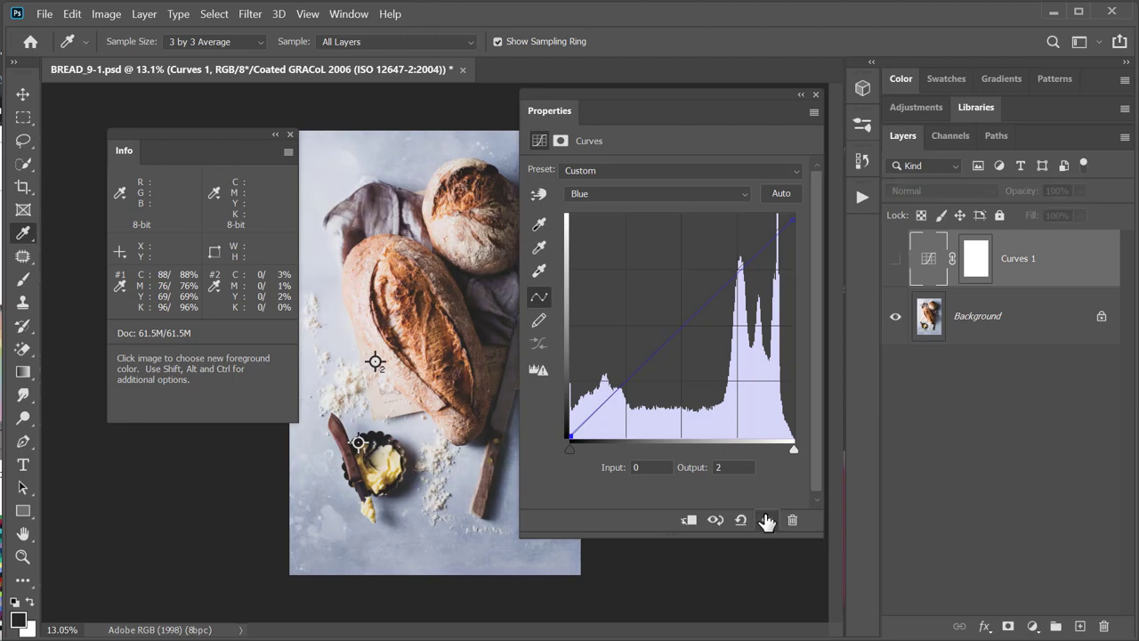
{"action": "left_click", "coordinate": [766, 522]}
{"action": "left_click", "coordinate": [766, 522]}
{"action": "left_click", "coordinate": [765, 524]}
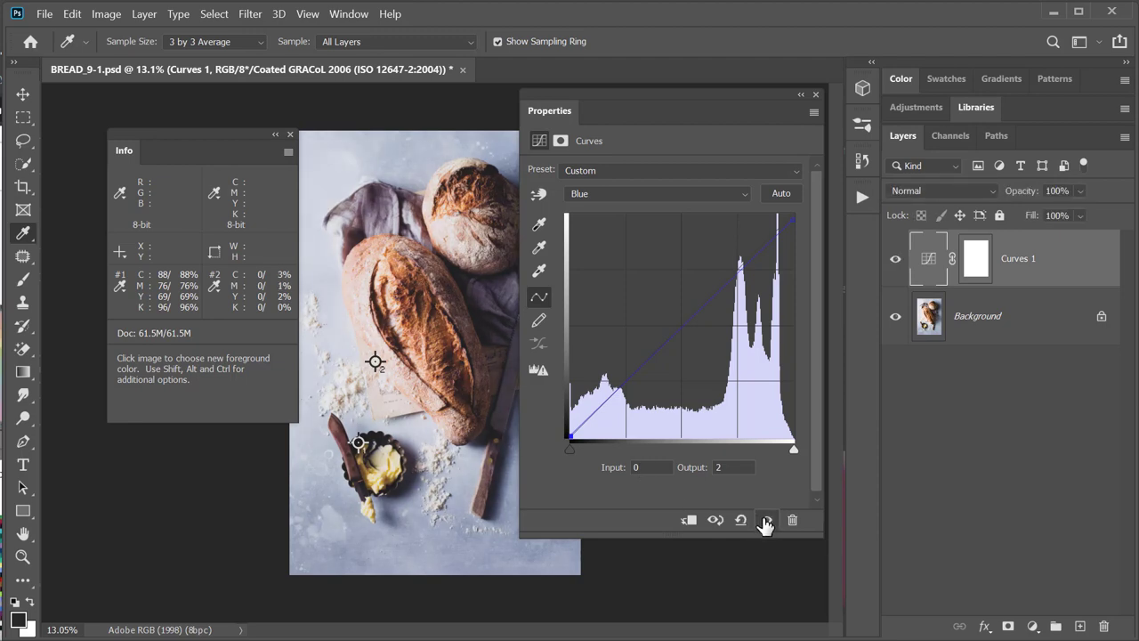
{"action": "left_click", "coordinate": [765, 524]}
{"action": "left_click", "coordinate": [765, 524]}
{"action": "left_click", "coordinate": [630, 196]}
{"action": "left_click", "coordinate": [615, 212]}
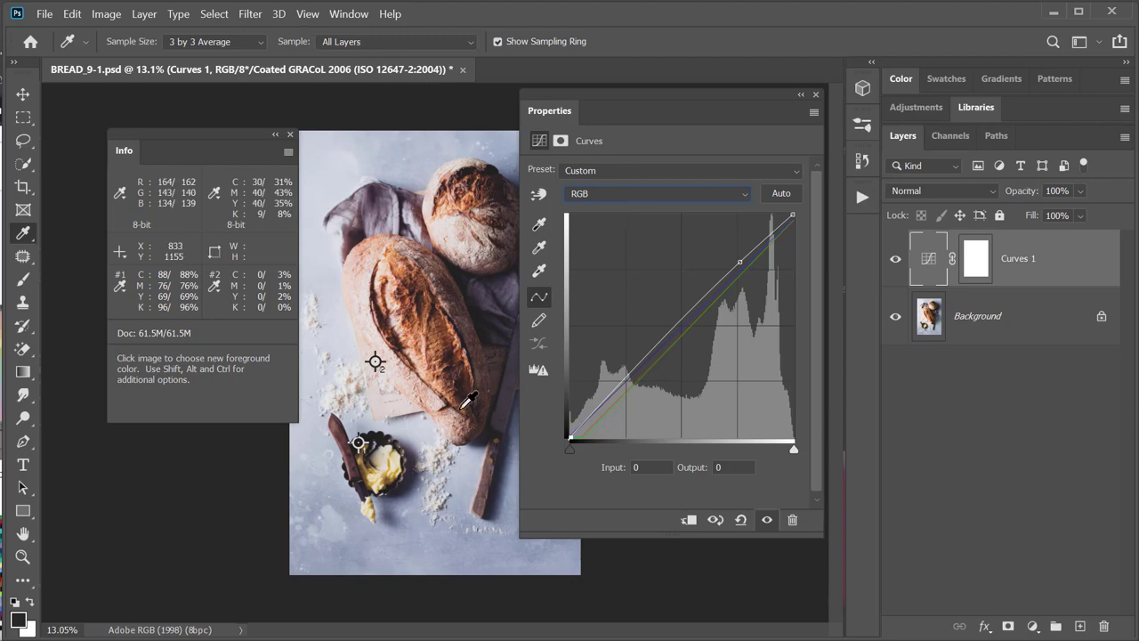
{"action": "left_click", "coordinate": [307, 13]}
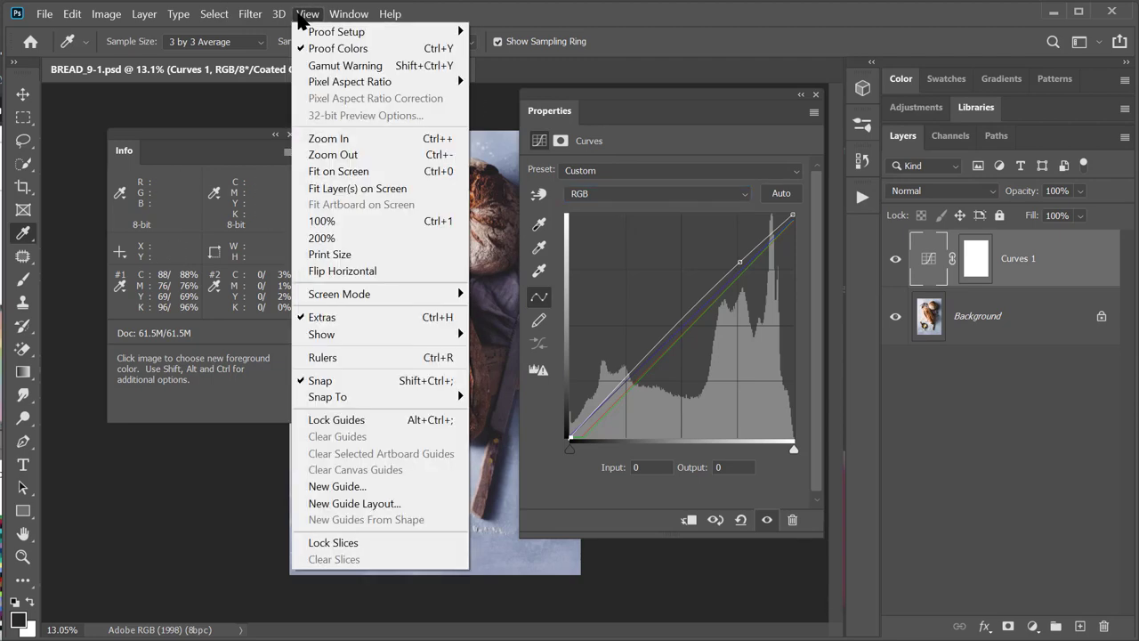
{"action": "mouse_move", "coordinate": [310, 32]}
{"action": "left_click", "coordinate": [716, 146]}
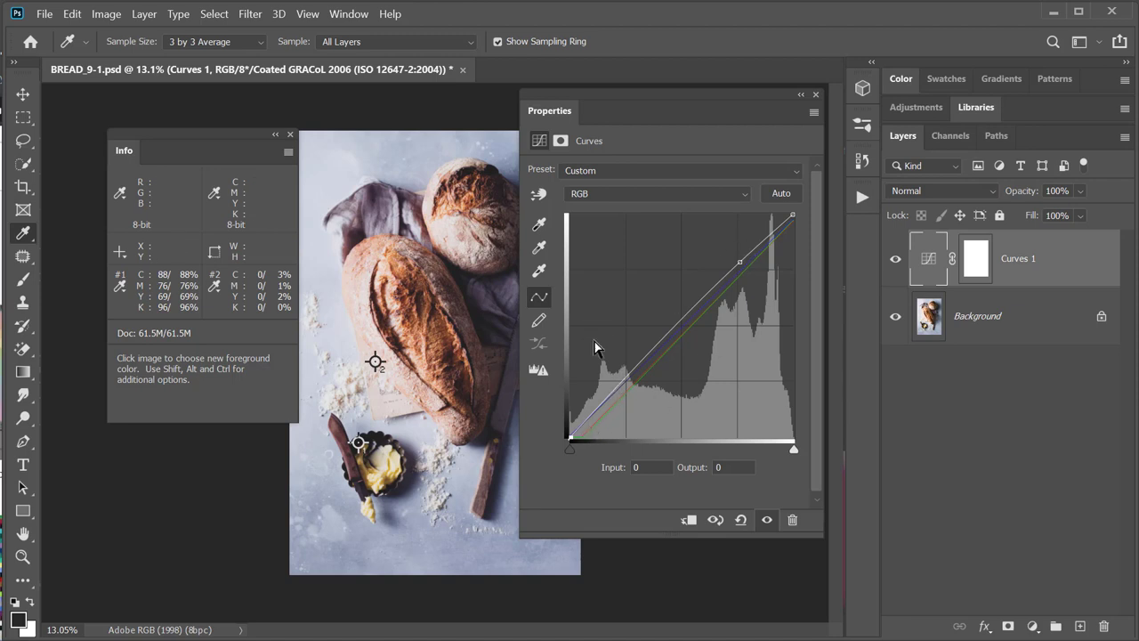
{"action": "left_click", "coordinate": [614, 194]}
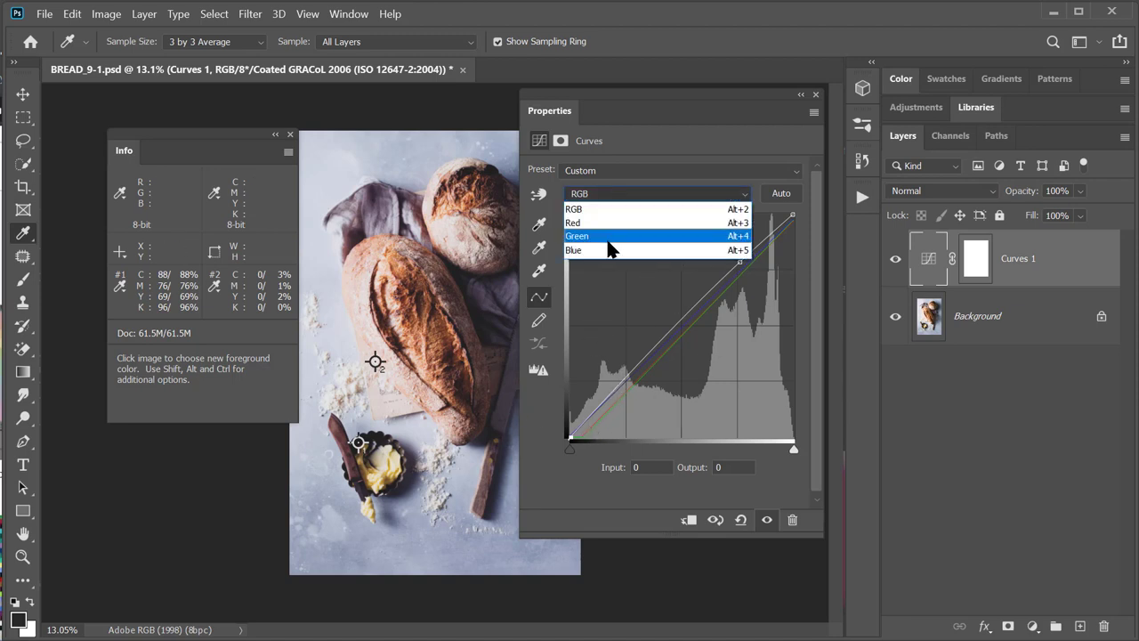
{"action": "left_click", "coordinate": [769, 147]}
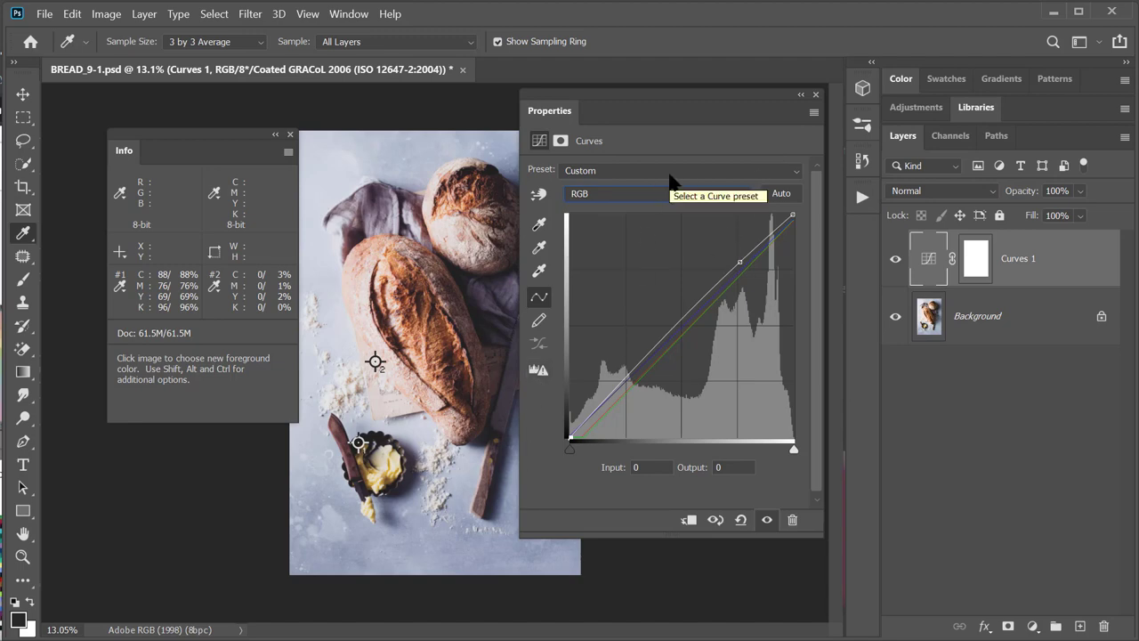
Step: Delete the Curves 1 adjustment layer and close the Properties and Info panels
{"action": "left_click", "coordinate": [814, 95]}
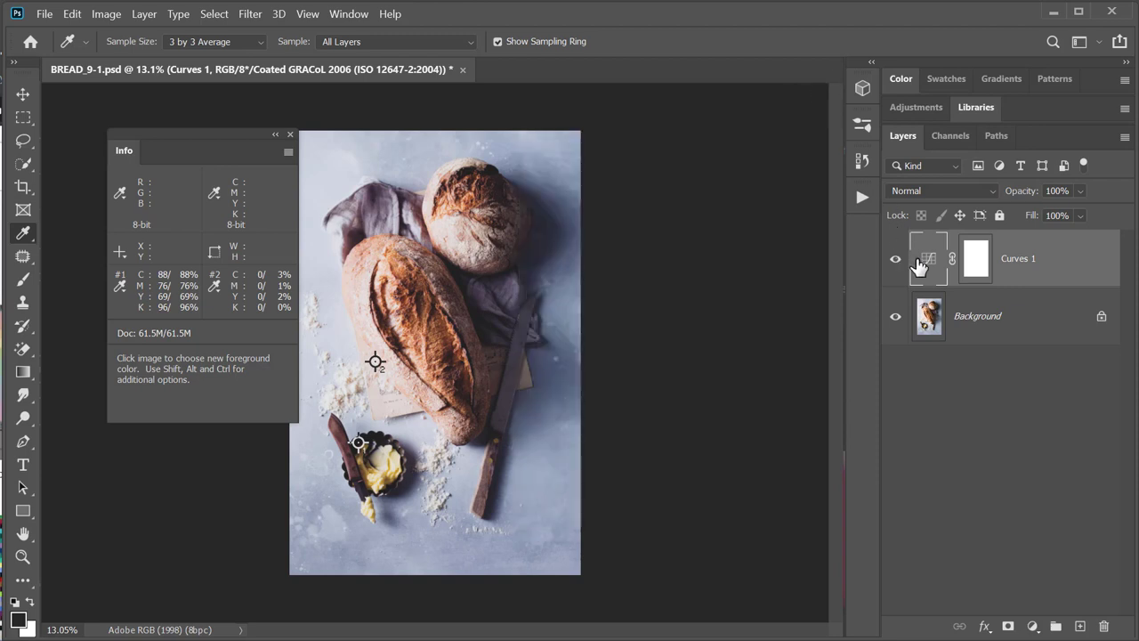
{"action": "key", "text": "Delete"}
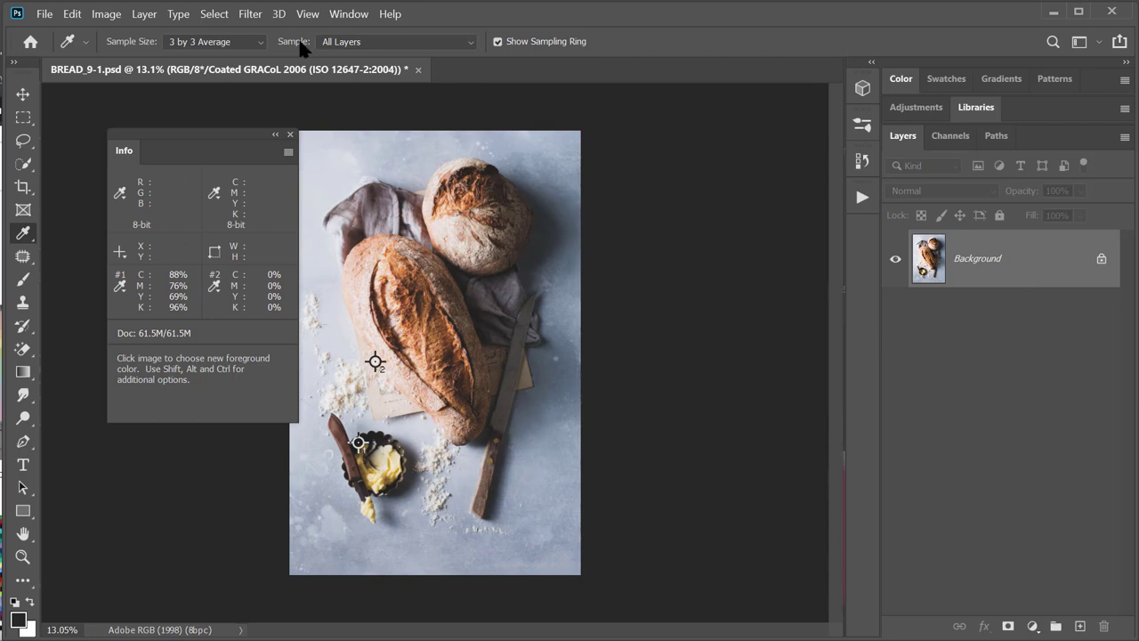
{"action": "left_click", "coordinate": [290, 134]}
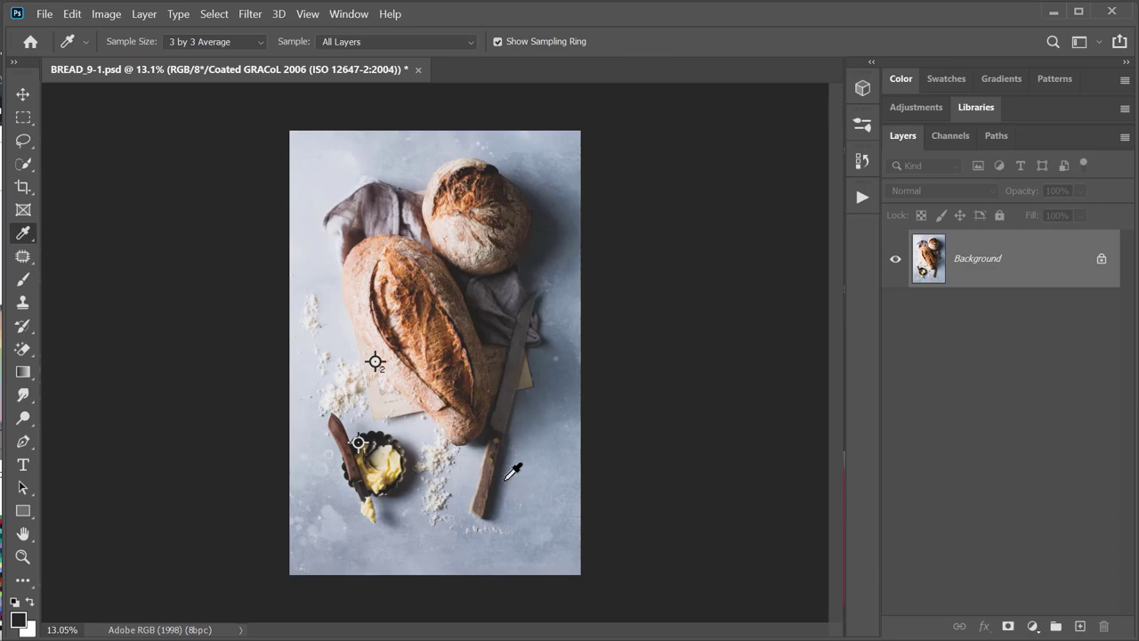
Step: Start a Convert to Profile operation and examine the available CMYK destination profiles and the basic and advanced views
{"action": "left_click", "coordinate": [75, 16]}
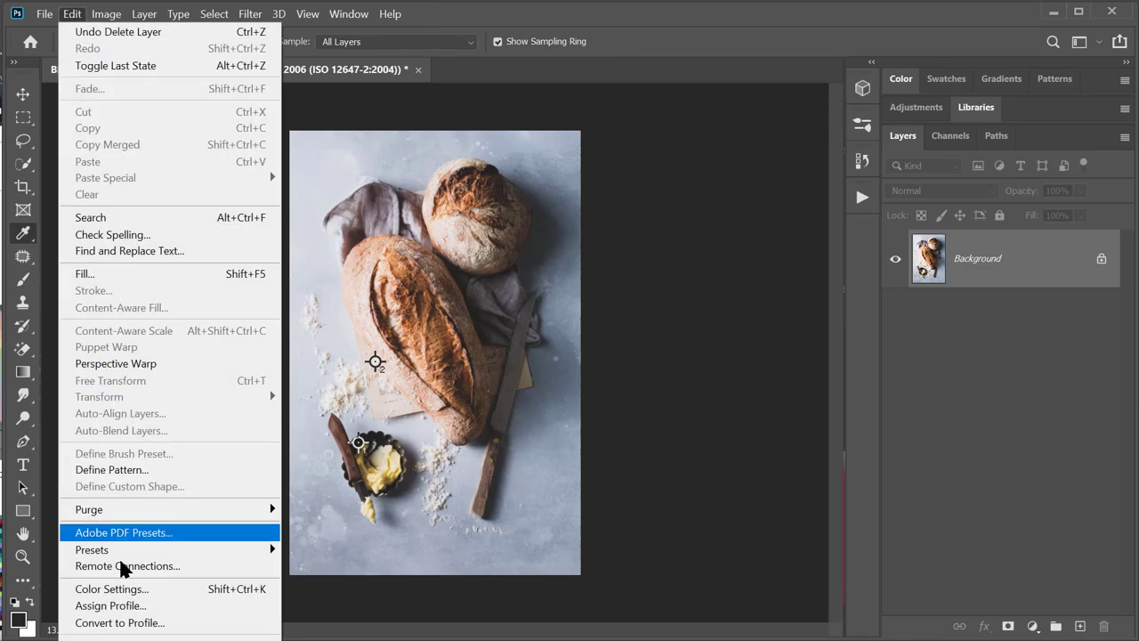
{"action": "left_click", "coordinate": [133, 623]}
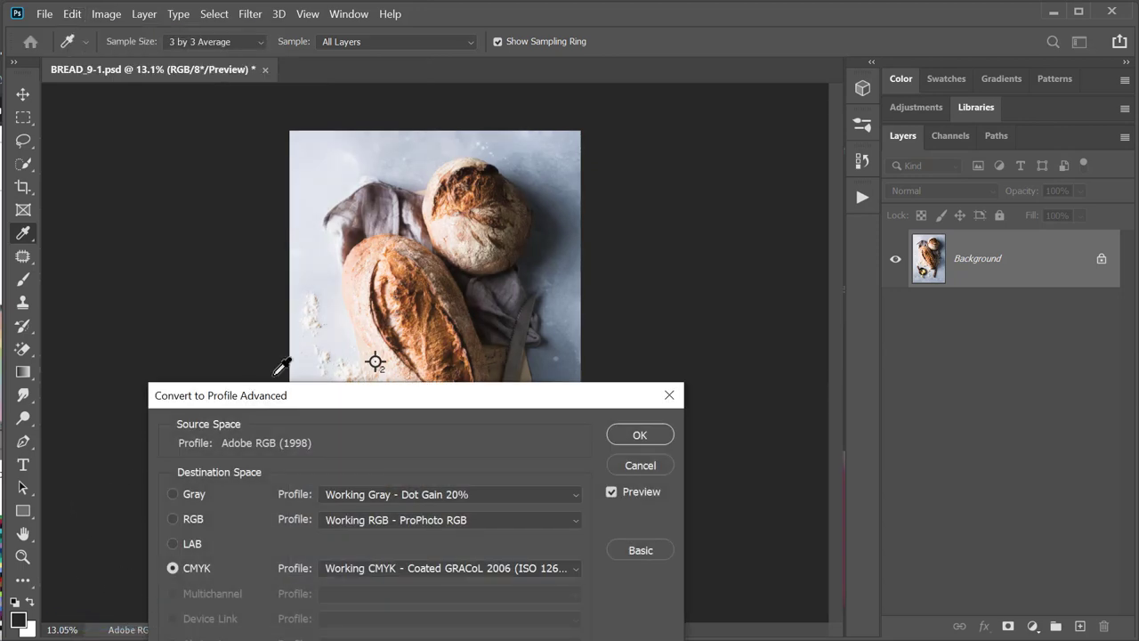
{"action": "left_click_drag", "start_coordinate": [316, 400], "coordinate": [362, 151]}
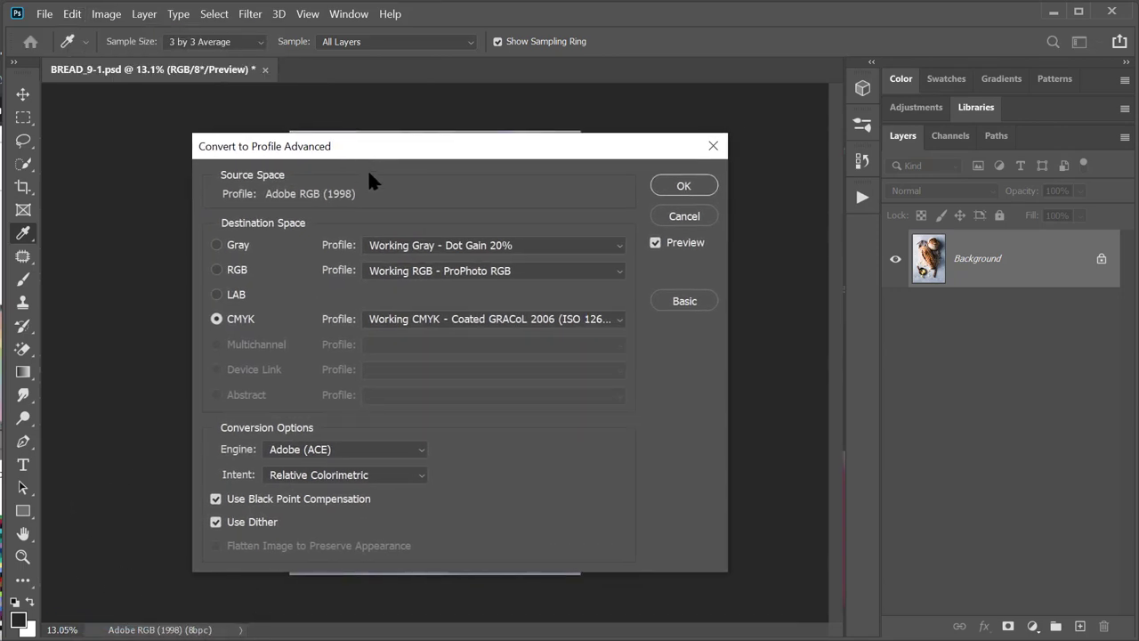
{"action": "left_click", "coordinate": [501, 321]}
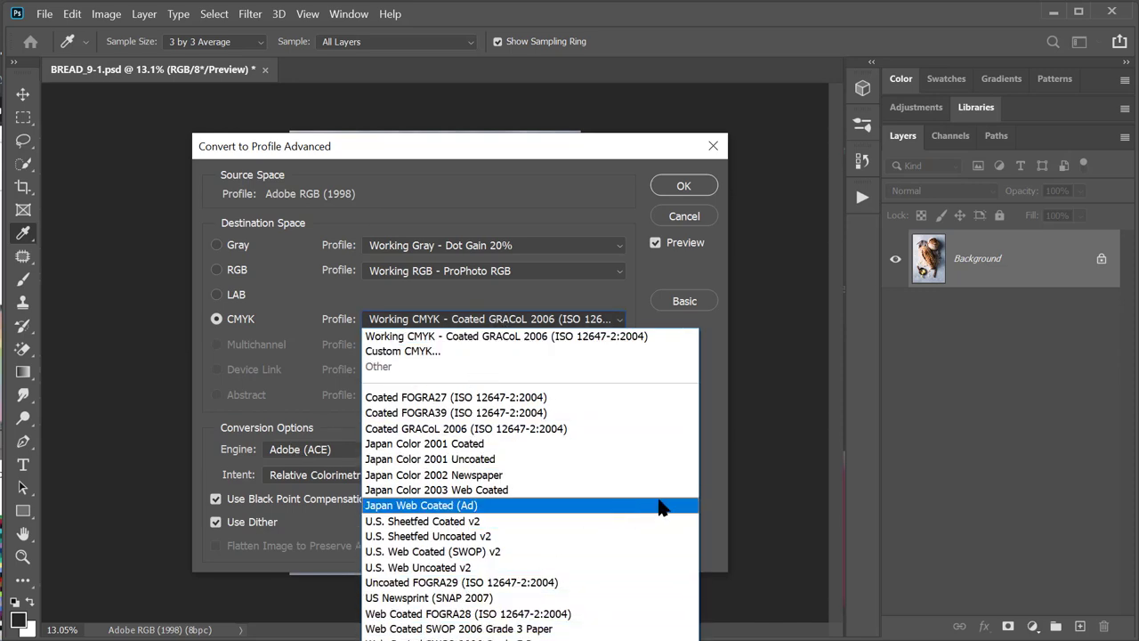
{"action": "left_click", "coordinate": [715, 487]}
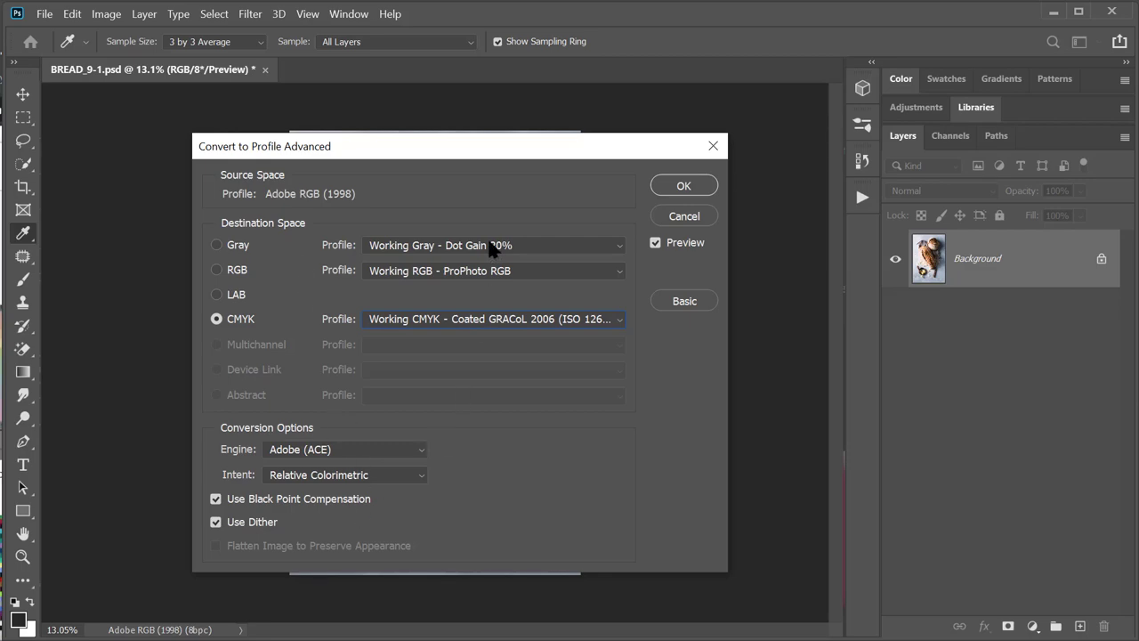
{"action": "left_click", "coordinate": [680, 296]}
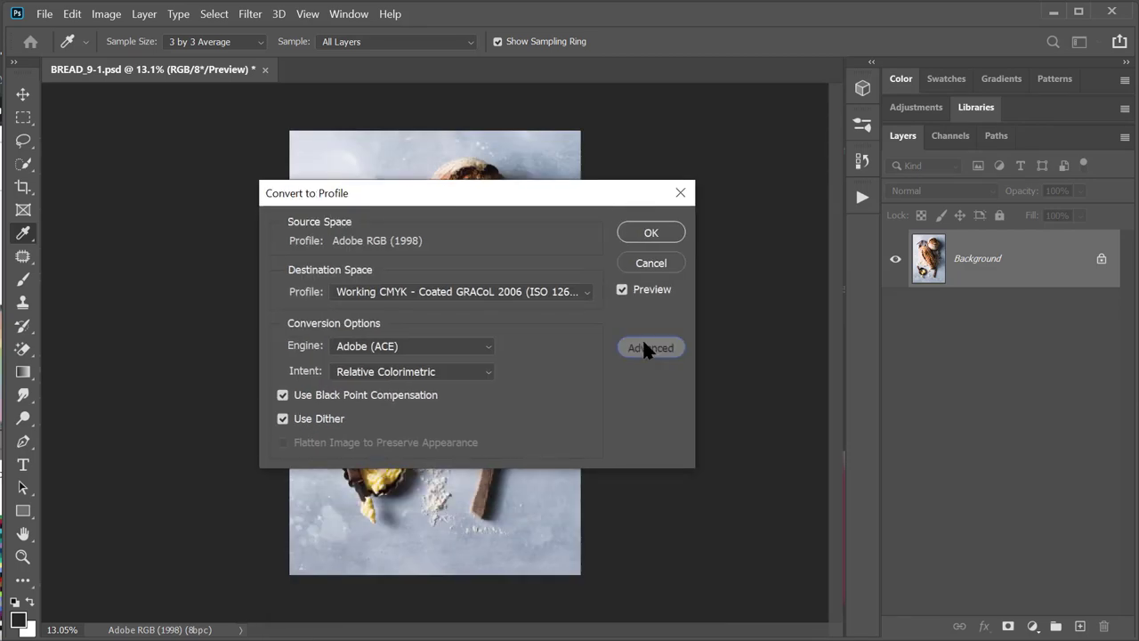
{"action": "left_click", "coordinate": [646, 347]}
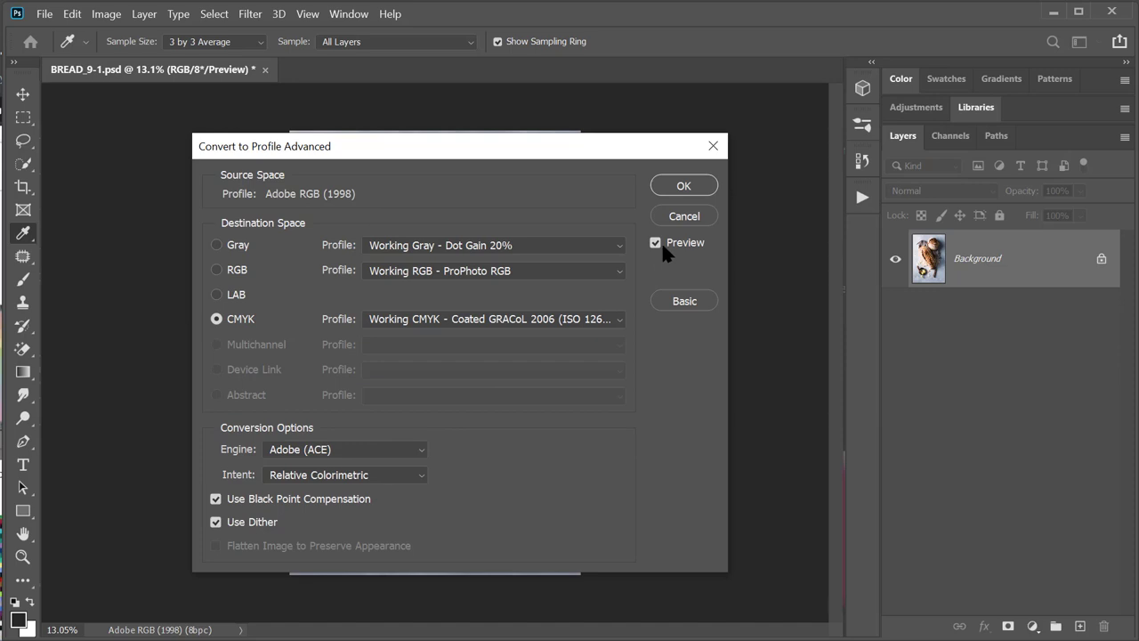
Step: Compare the image with the conversion preview on and off, and convert it to Working CMYK - Coated GRACoL 2006 with Relative Colorimetric intent
{"action": "left_click_drag", "start_coordinate": [632, 148], "coordinate": [850, 169]}
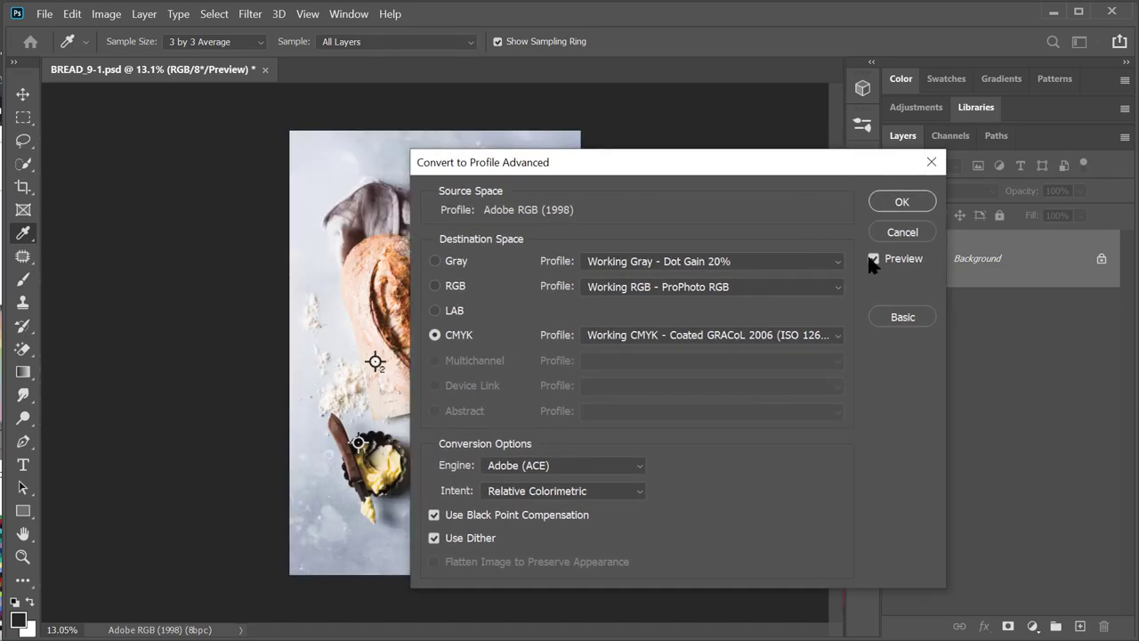
{"action": "left_click", "coordinate": [873, 258]}
{"action": "left_click", "coordinate": [873, 258]}
{"action": "left_click", "coordinate": [873, 258]}
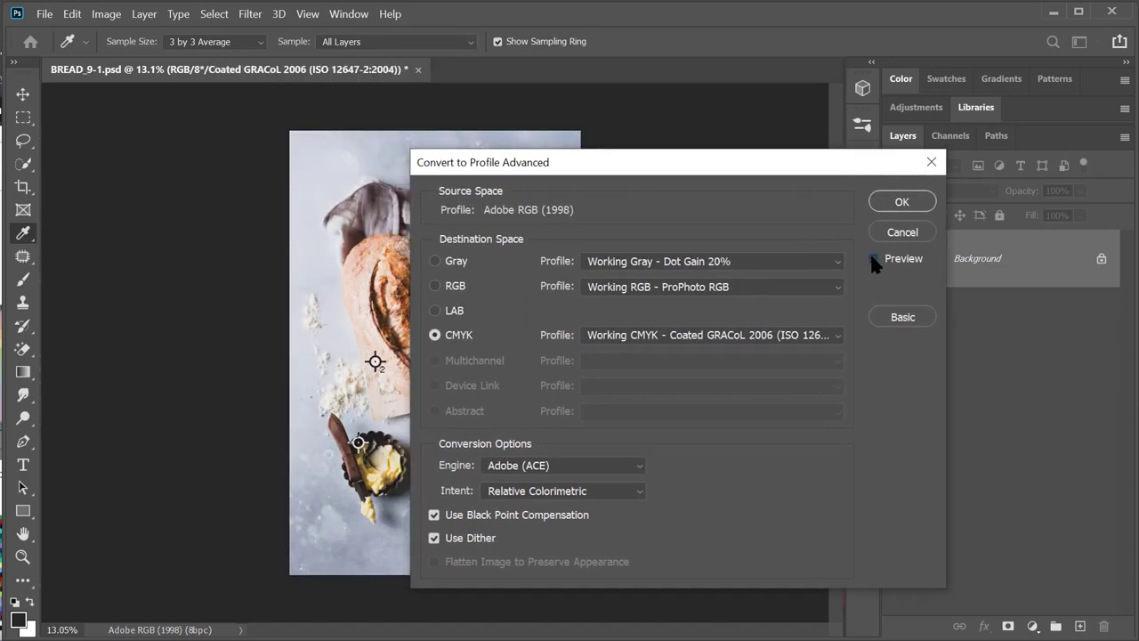
{"action": "left_click", "coordinate": [873, 258]}
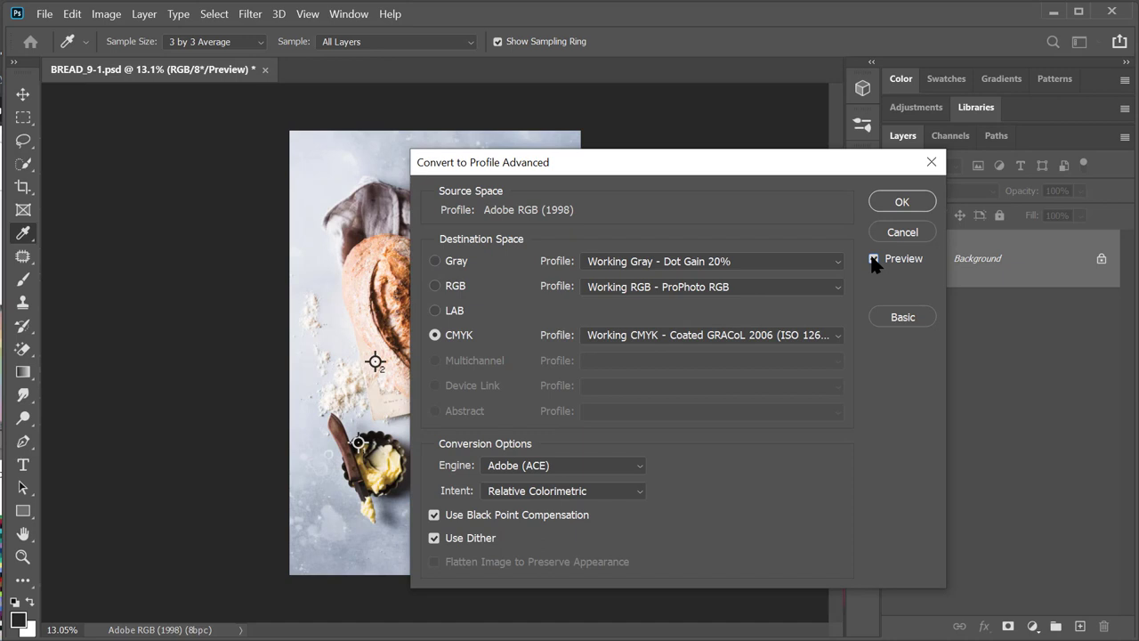
{"action": "left_click", "coordinate": [873, 258]}
{"action": "left_click", "coordinate": [873, 258]}
{"action": "left_click", "coordinate": [873, 258]}
{"action": "left_click", "coordinate": [873, 258]}
{"action": "left_click", "coordinate": [873, 258]}
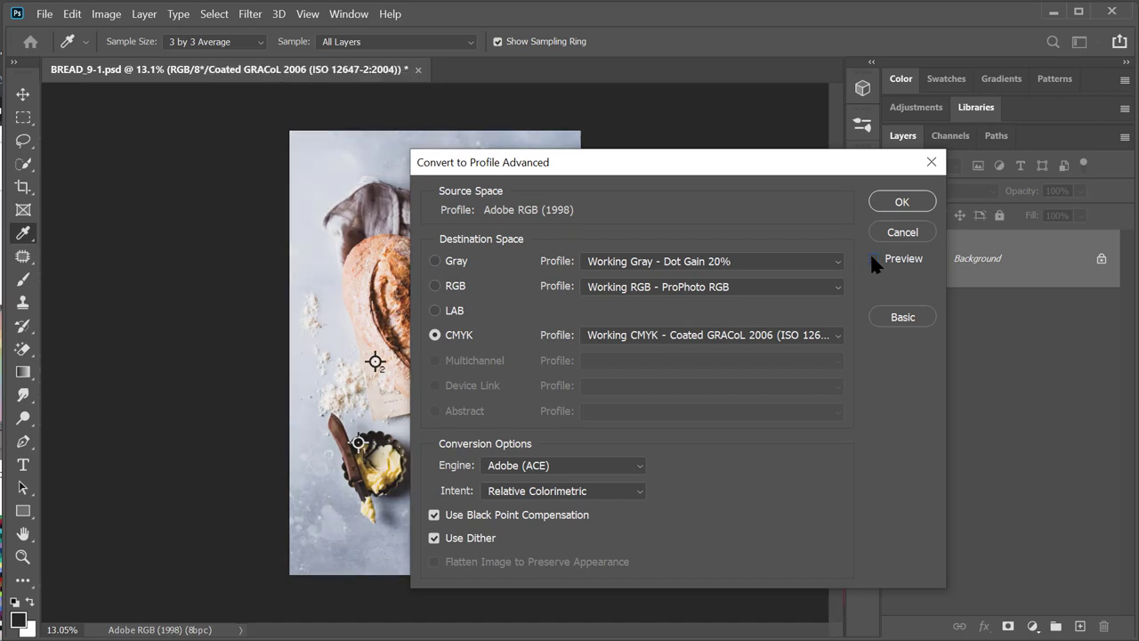
{"action": "left_click", "coordinate": [873, 258]}
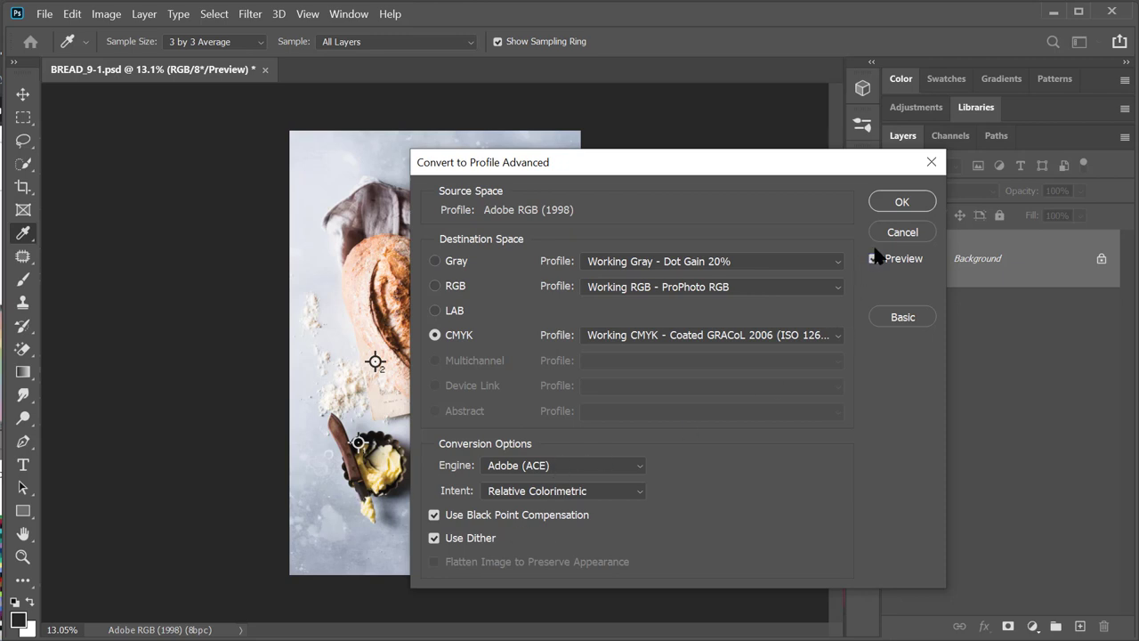
{"action": "left_click", "coordinate": [902, 202]}
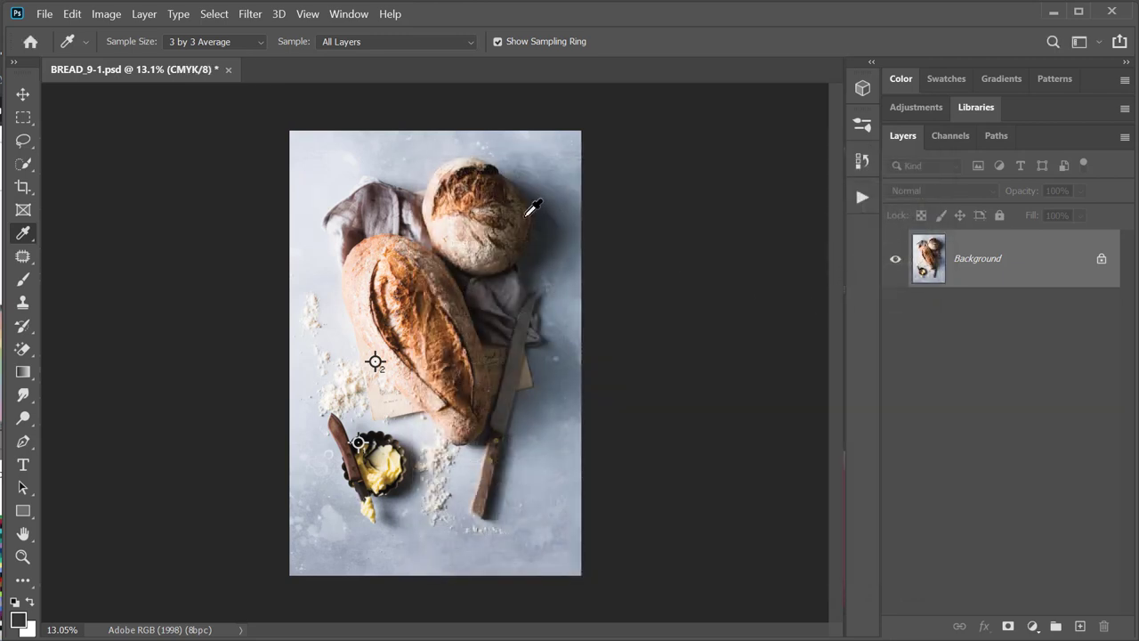
Step: Check the converted document's size, channels and resolution information
{"action": "left_click", "coordinate": [307, 14]}
{"action": "left_click", "coordinate": [348, 14]}
{"action": "mouse_move", "coordinate": [304, 16]}
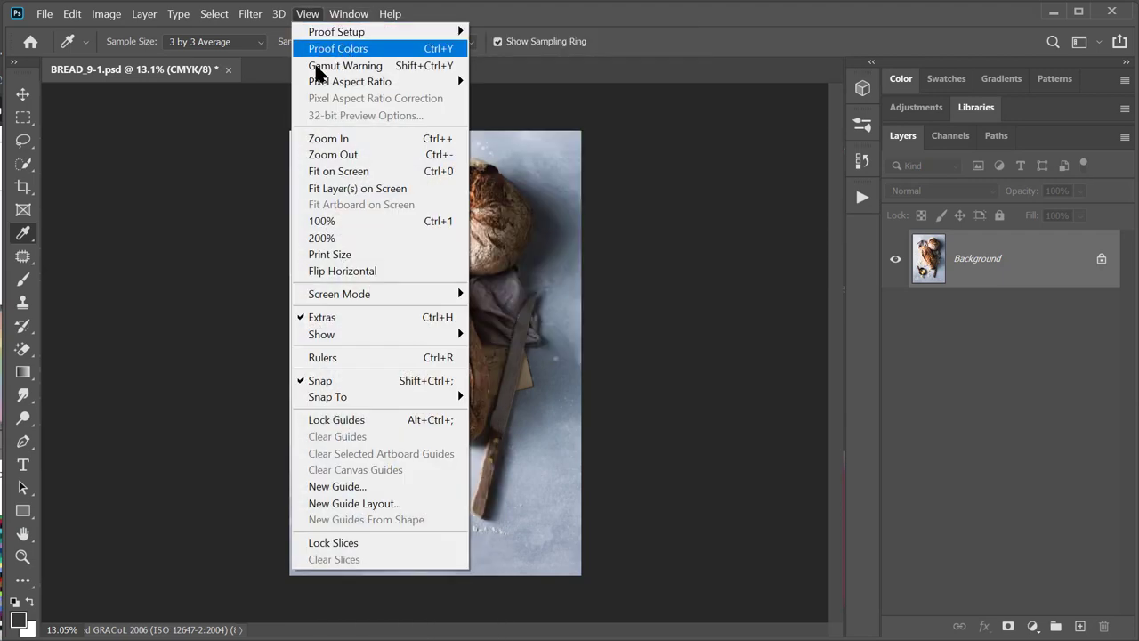
{"action": "left_click", "coordinate": [170, 355]}
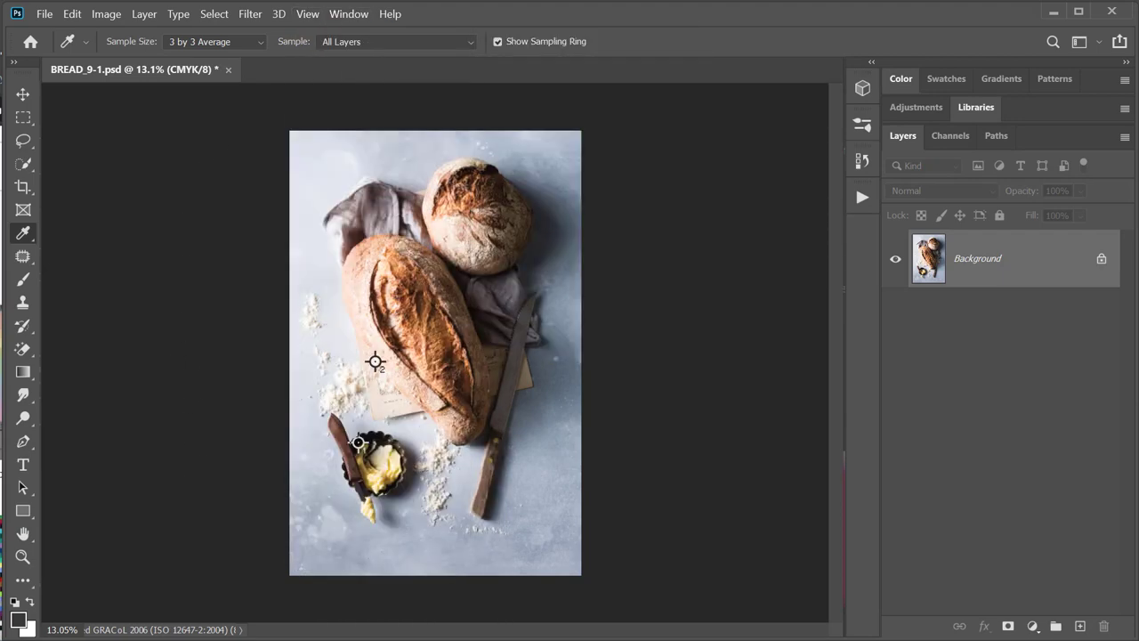
{"action": "left_click", "coordinate": [148, 629]}
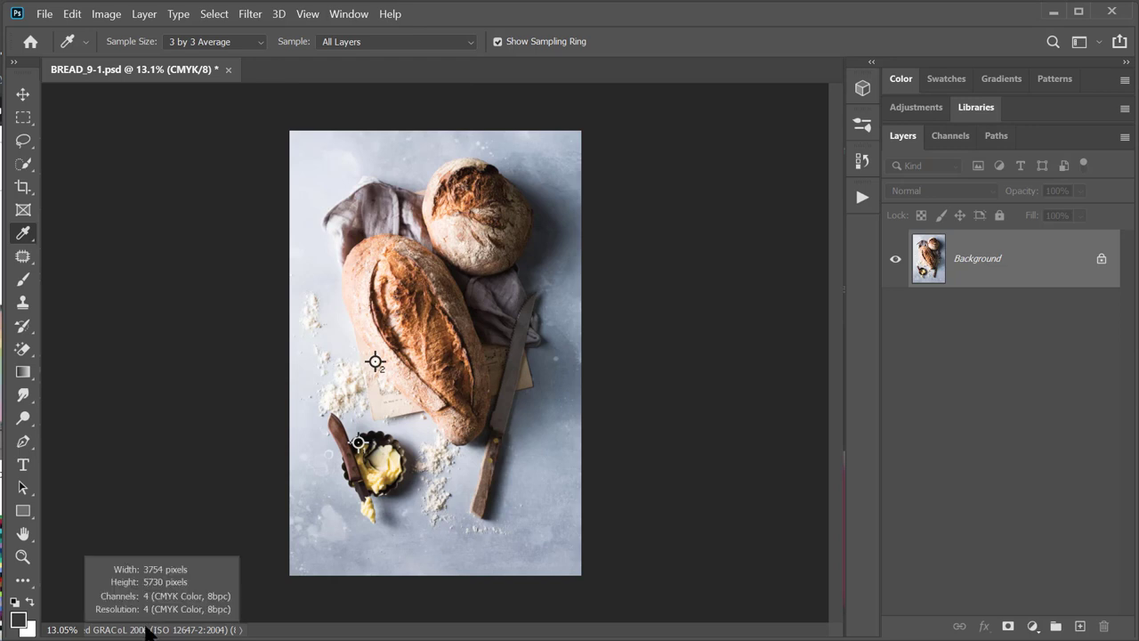